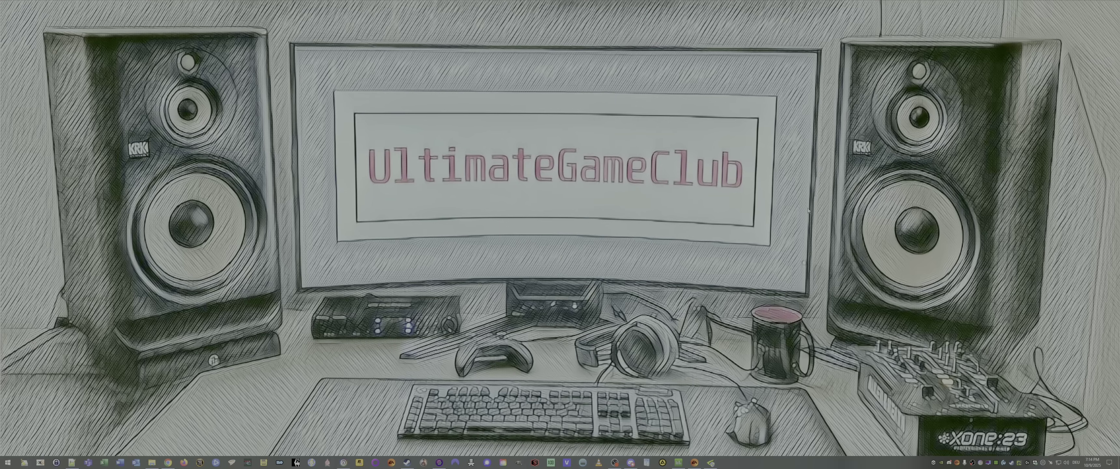
# Launch Command Prompt as administrator from a 'cmd' Start search.
pyautogui.click(3, 465)
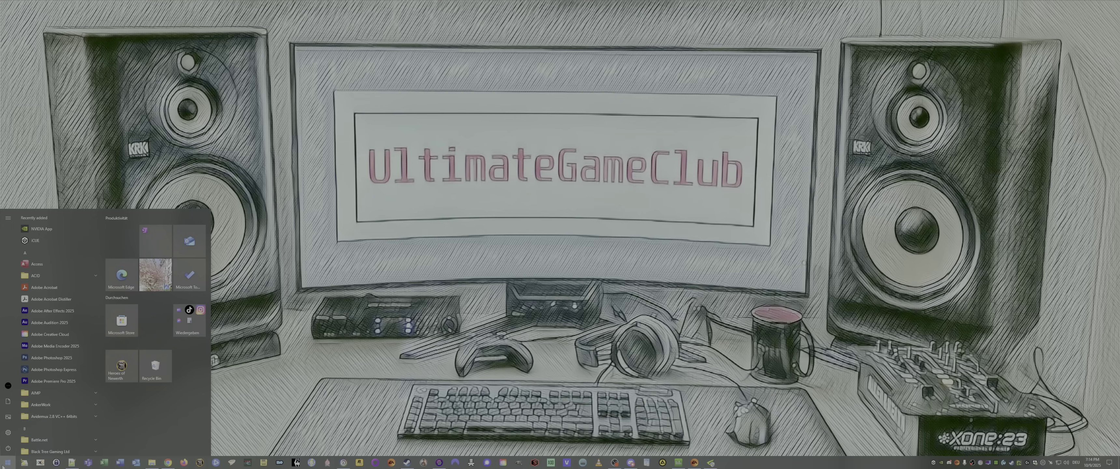
pyautogui.write('cmd')
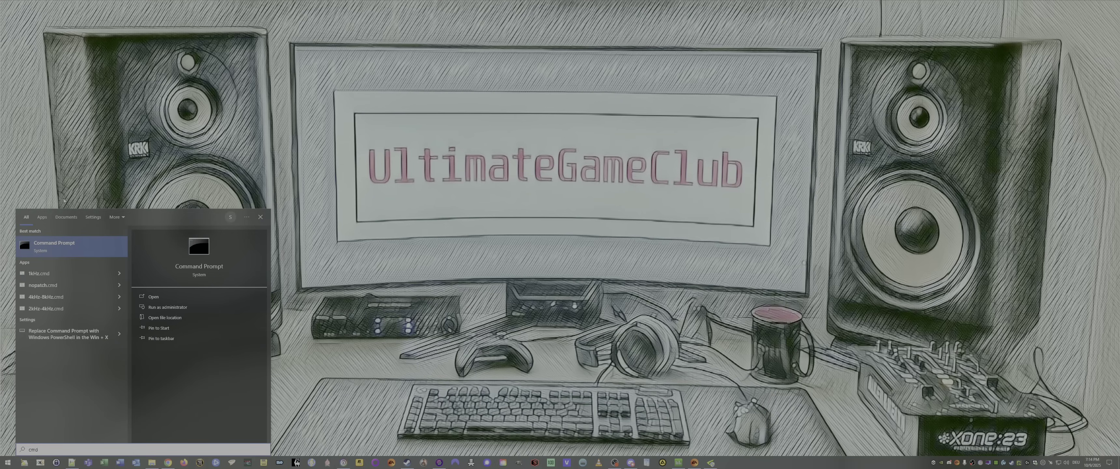
pyautogui.rightClick(98, 247)
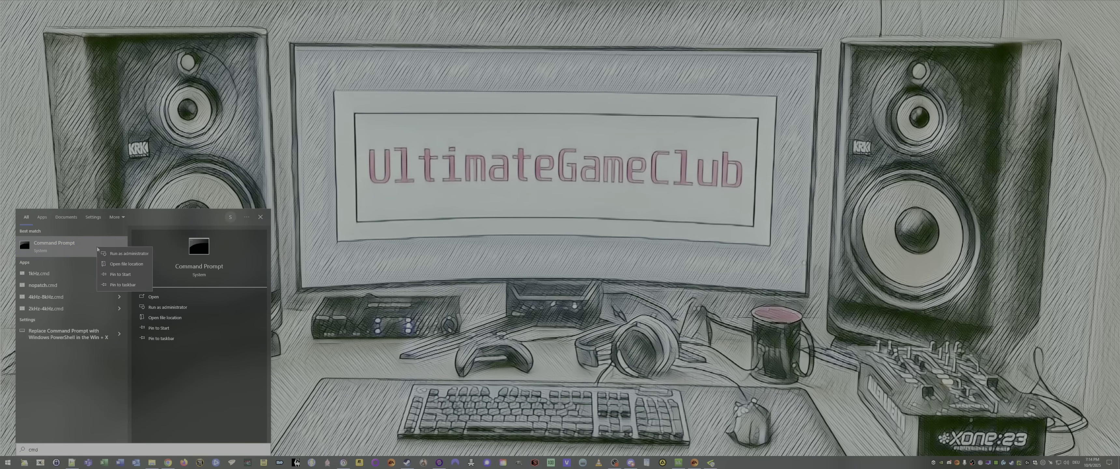
pyautogui.click(129, 253)
# Copy the powercfg -duplicatescheme line from Notepad++, run it in the console, and close it.
pyautogui.click(291, 198)
pyautogui.click(71, 462)
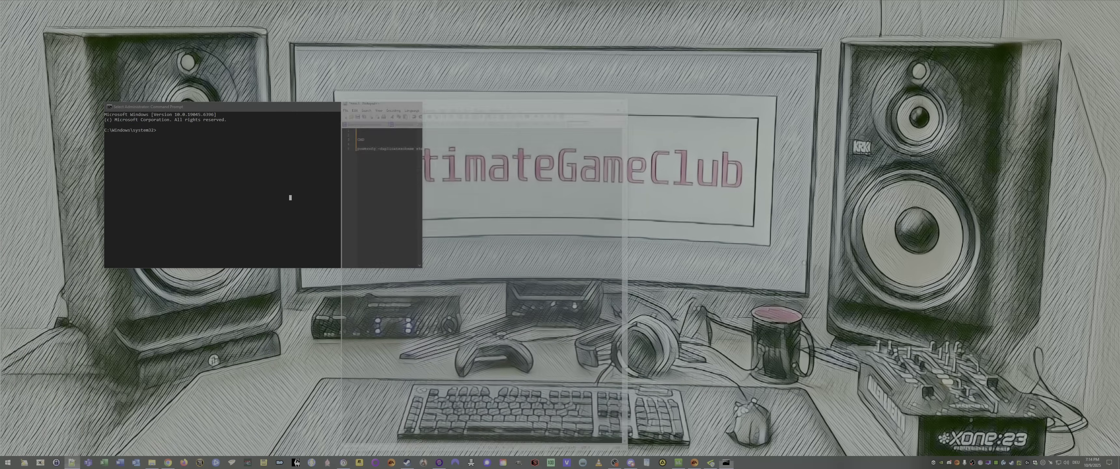
pyautogui.moveTo(583, 88); pyautogui.dragTo(413, 88)
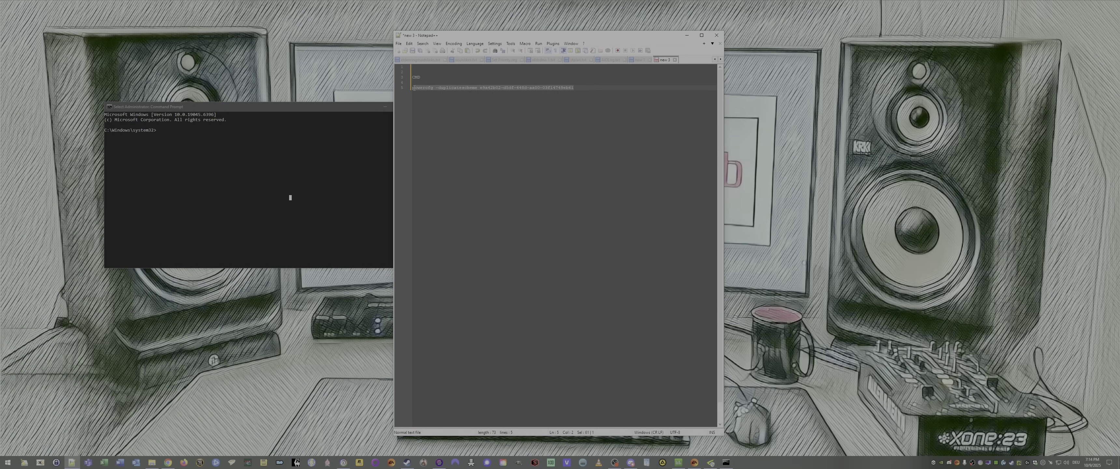
pyautogui.click(201, 160)
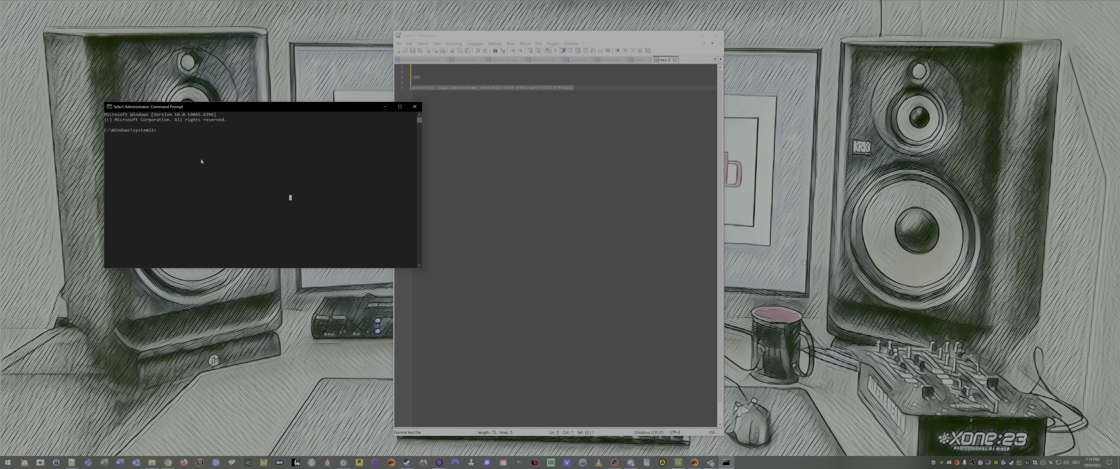
pyautogui.rightClick(201, 162)
pyautogui.press('Return')
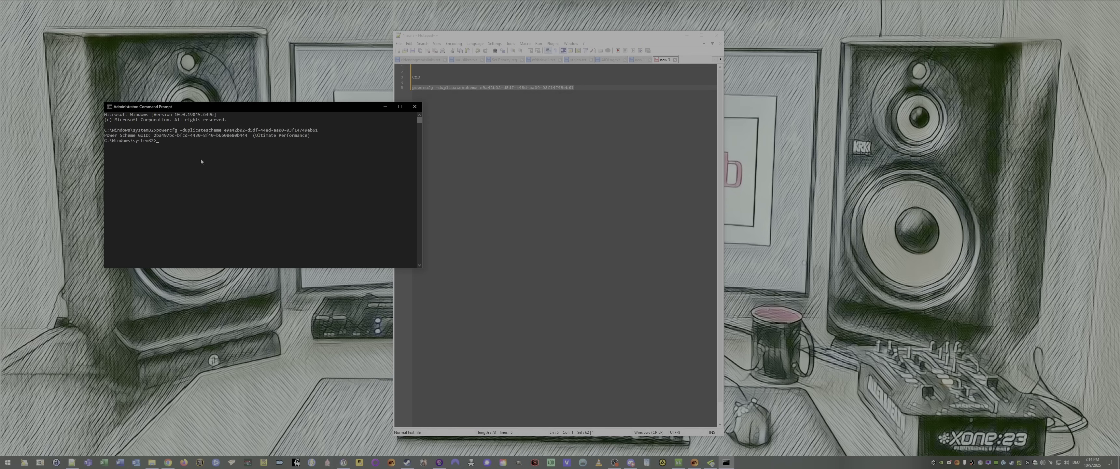
pyautogui.hotkey('alt', 'F4')
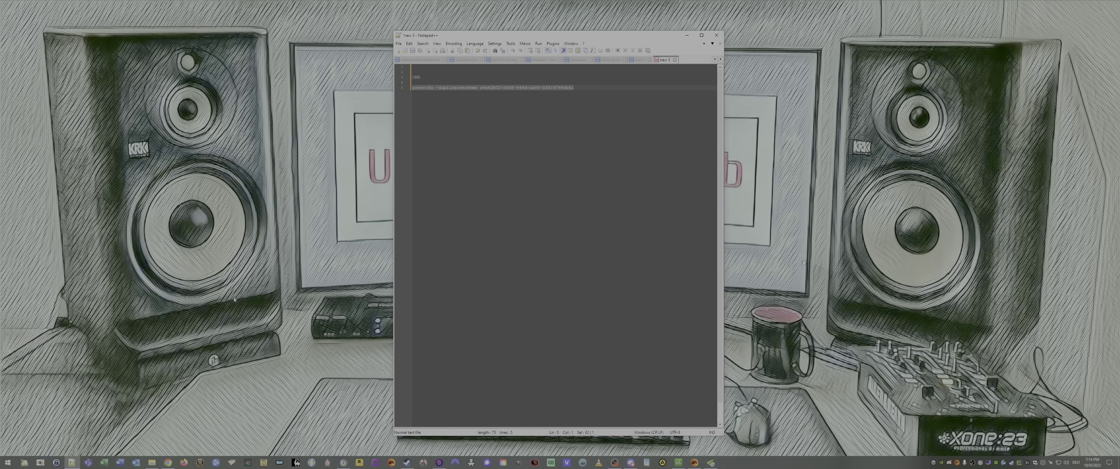
# Open Graphics settings via a 'gpu' search, then again via a 'graphics' search.
pyautogui.click(8, 462)
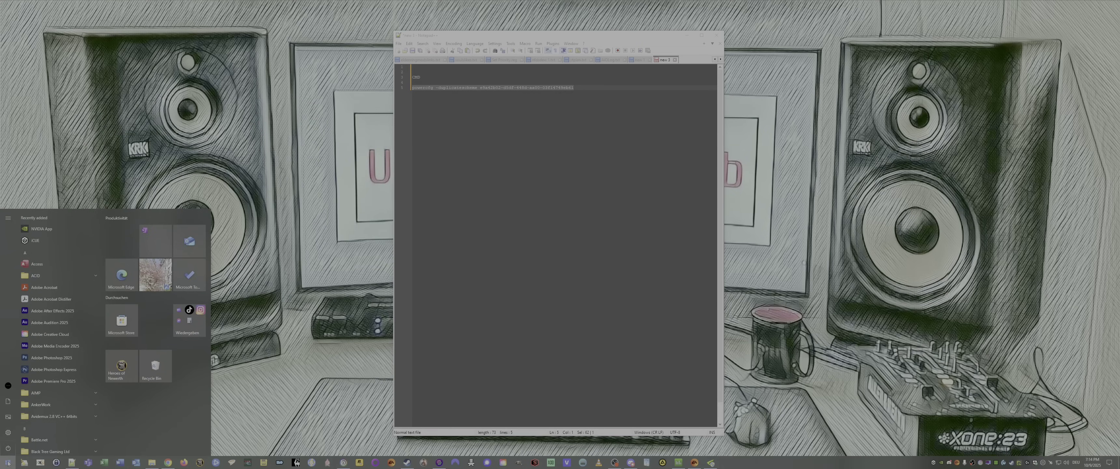
pyautogui.write('gpu')
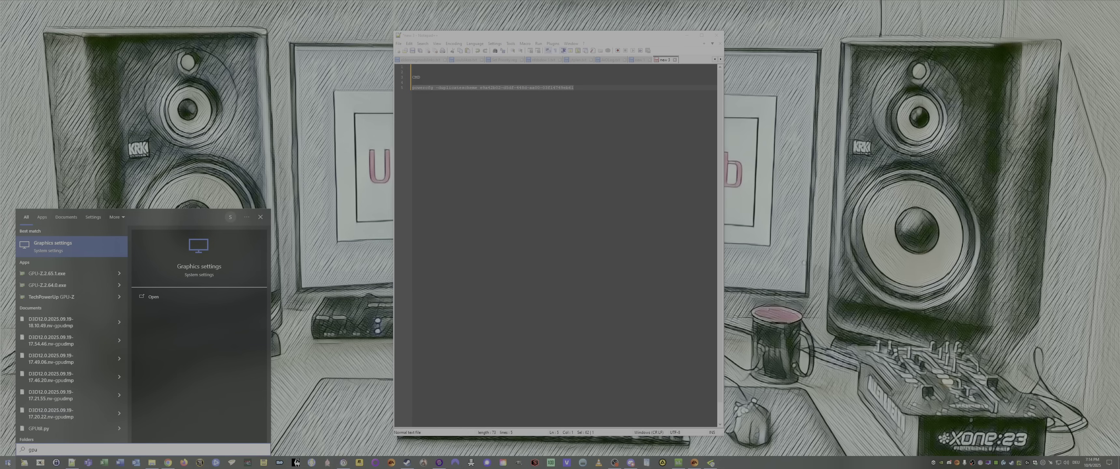
pyautogui.press('Return')
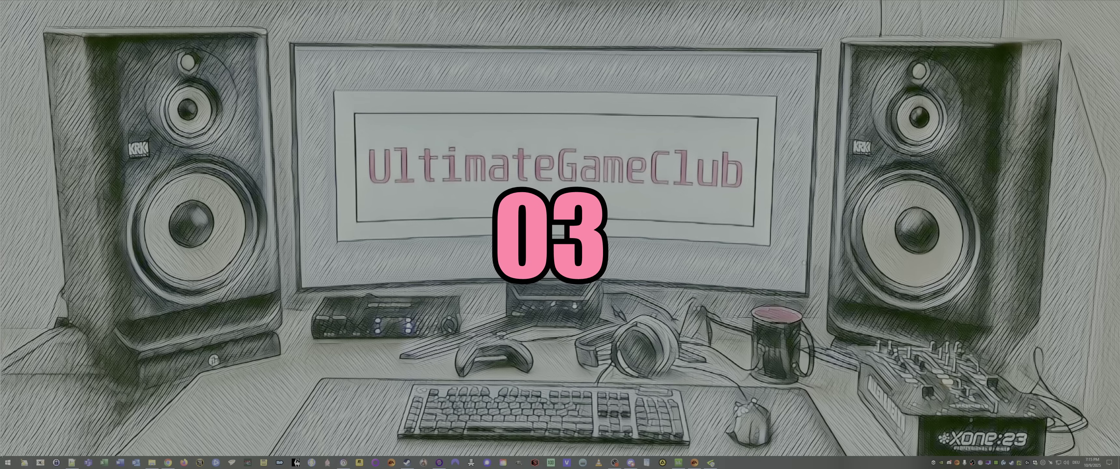
pyautogui.click(8, 463)
pyautogui.write('graphics')
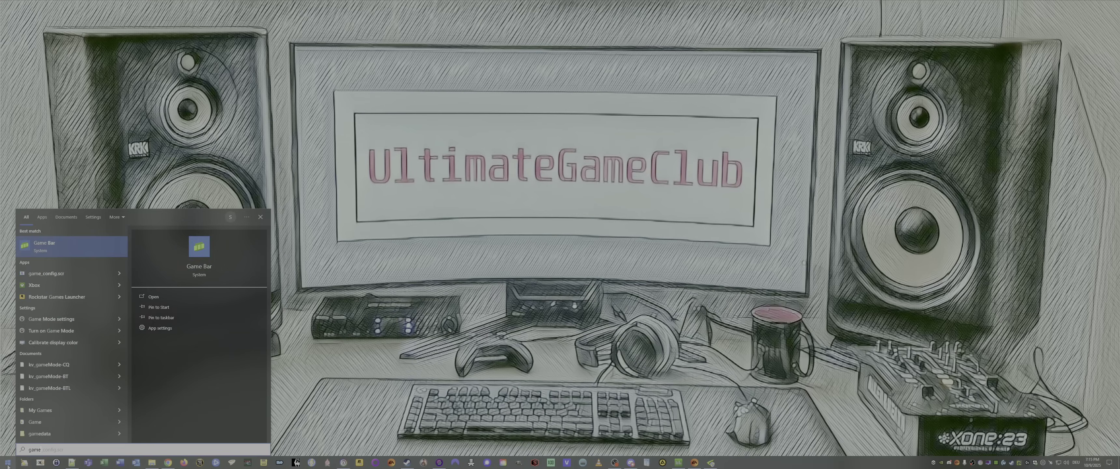
pyautogui.click(112, 320)
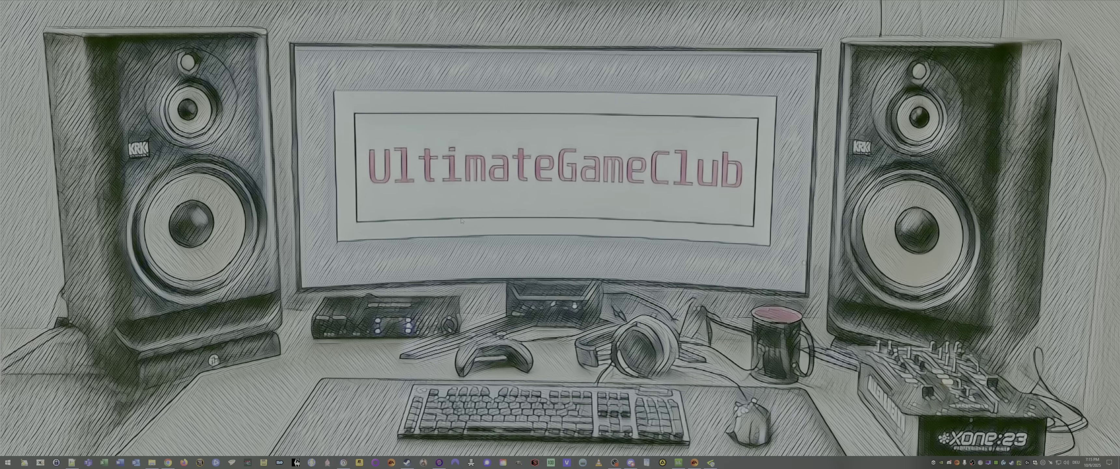
# View the Security processor details, then Device security's Core isolation page with Memory integrity off.
pyautogui.click(8, 462)
pyautogui.write('security processor')
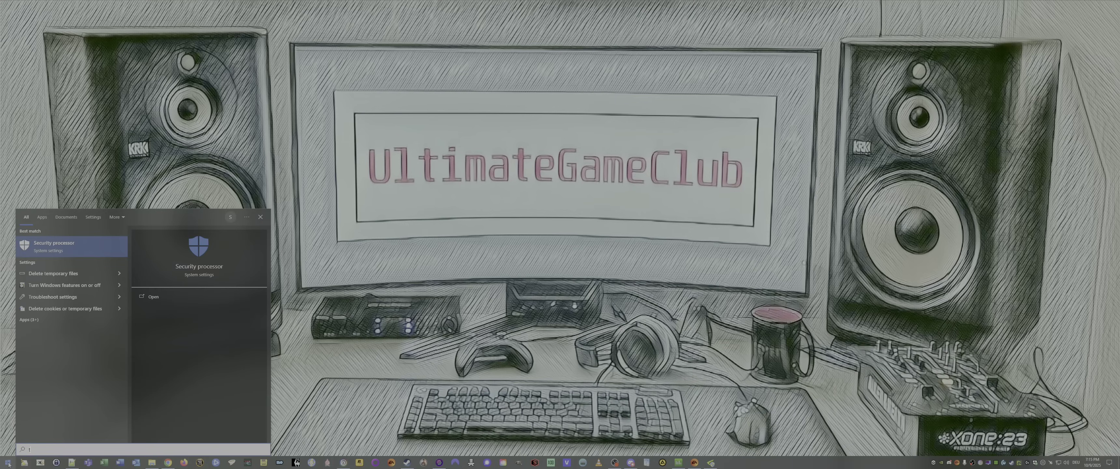
pyautogui.press('Return')
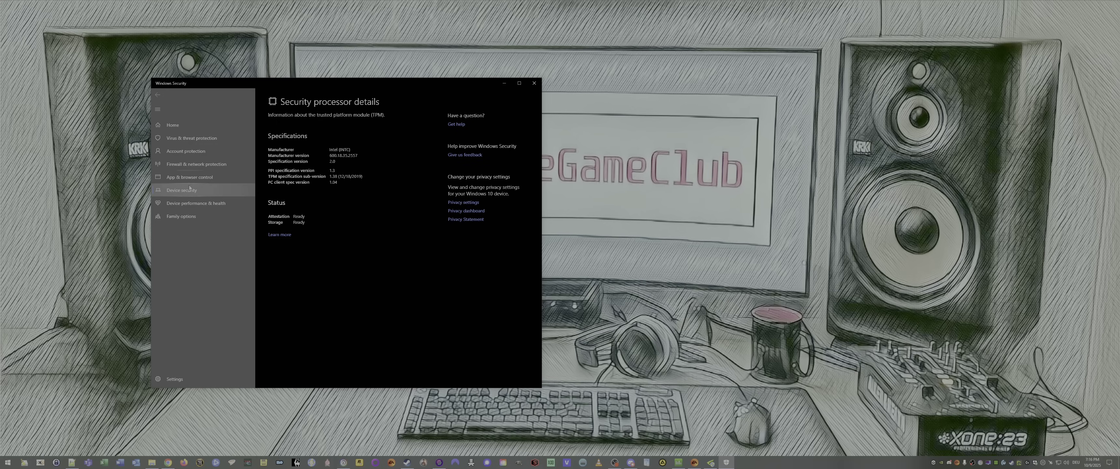
pyautogui.click(197, 191)
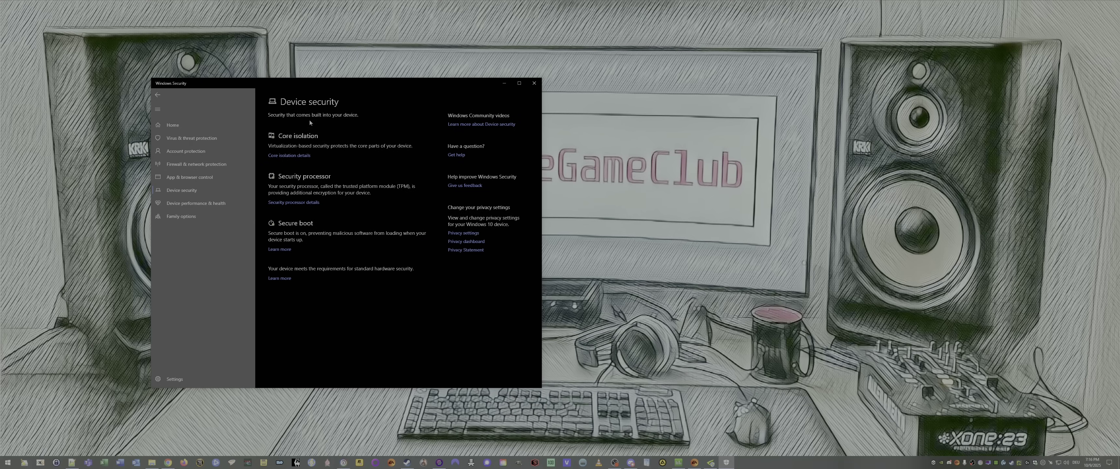
pyautogui.click(297, 157)
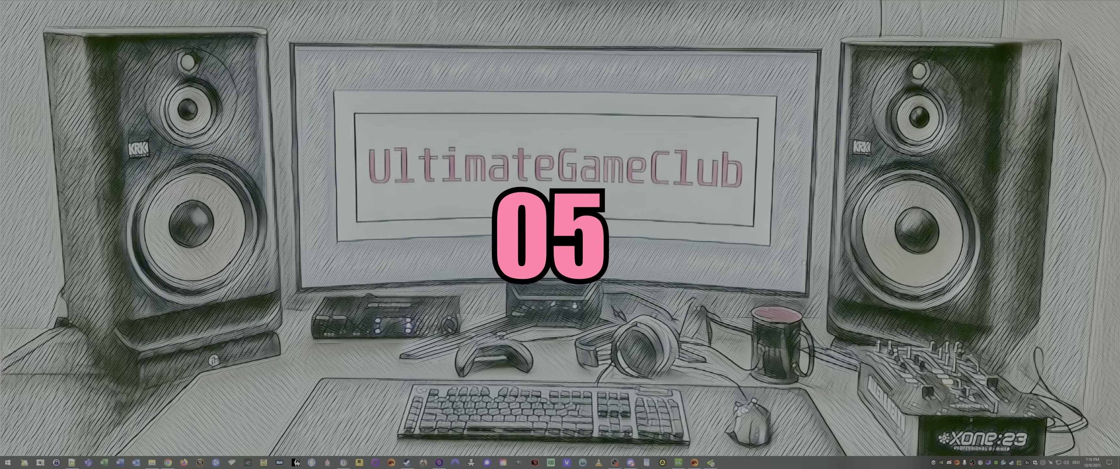
# Open Exploit protection's Program settings from an 'exploit' search.
pyautogui.press('super')
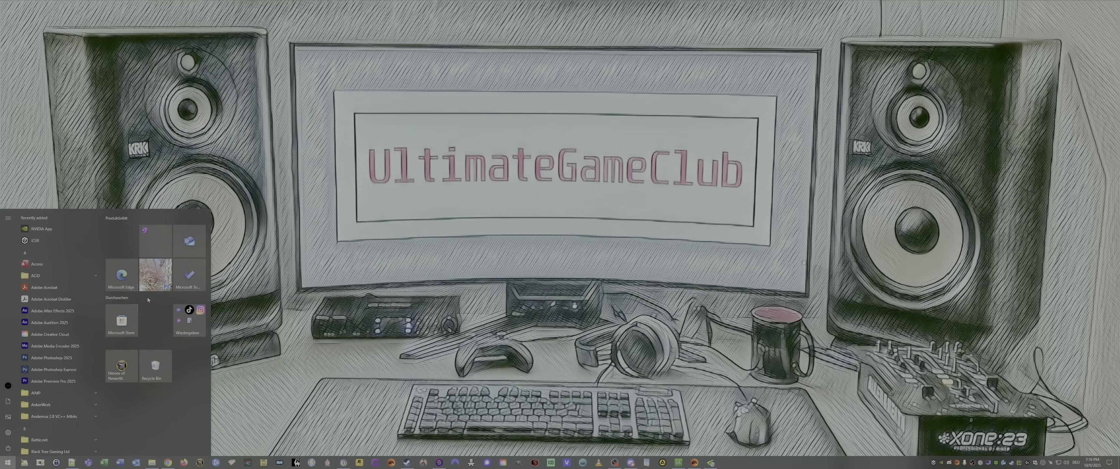
pyautogui.write('exploit')
pyautogui.press('Return')
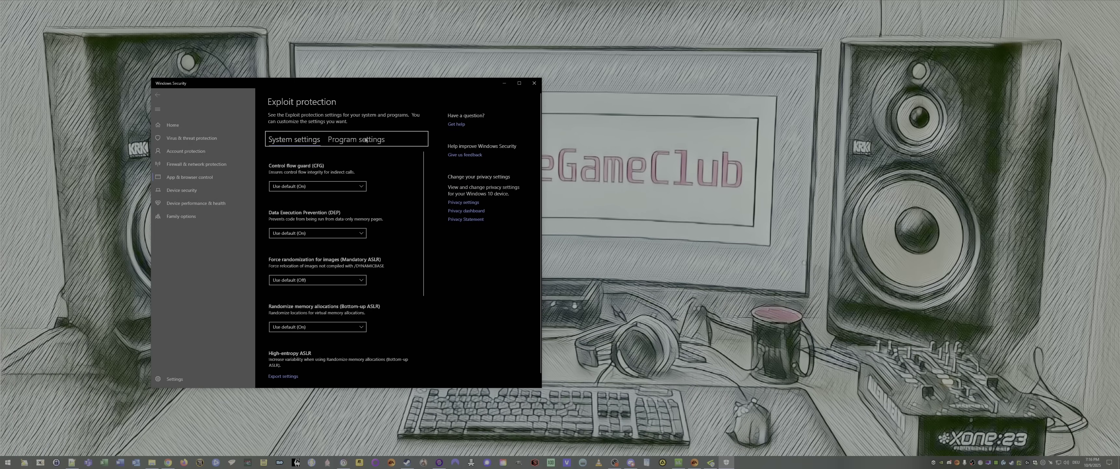
pyautogui.click(362, 140)
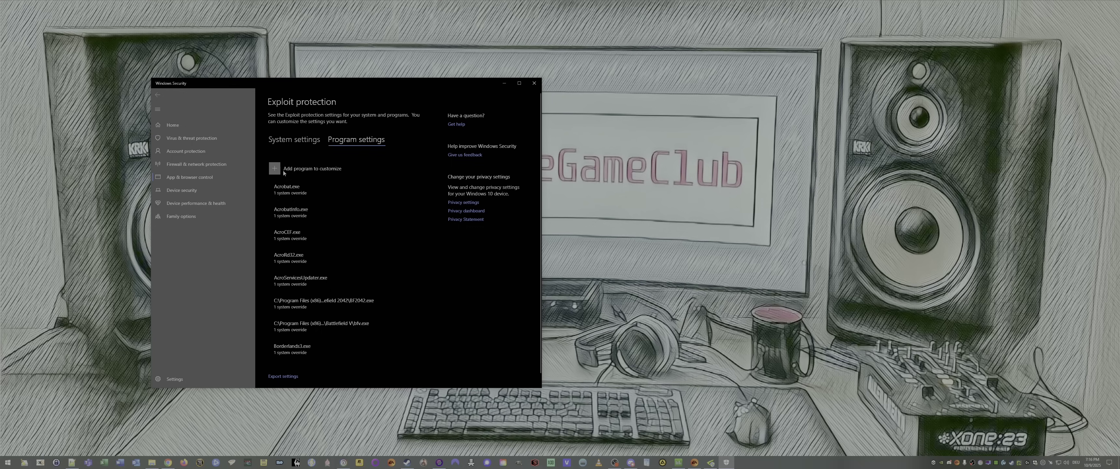
pyautogui.click(379, 164)
pyautogui.click(394, 207)
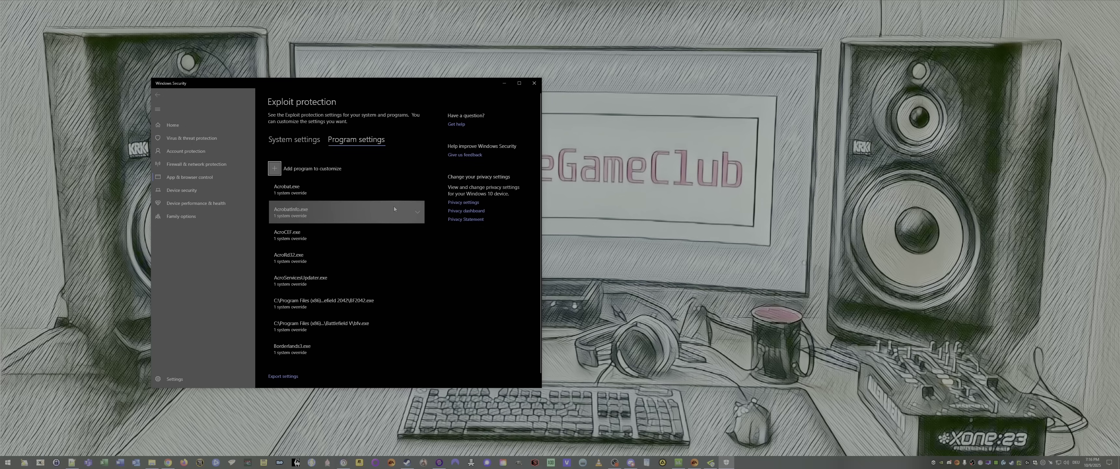
# Expand bfv.exe and review its edited overrides, including Control flow guard set to Off.
pyautogui.scroll(-1, 415, 254)
pyautogui.scroll(-2, 409, 265)
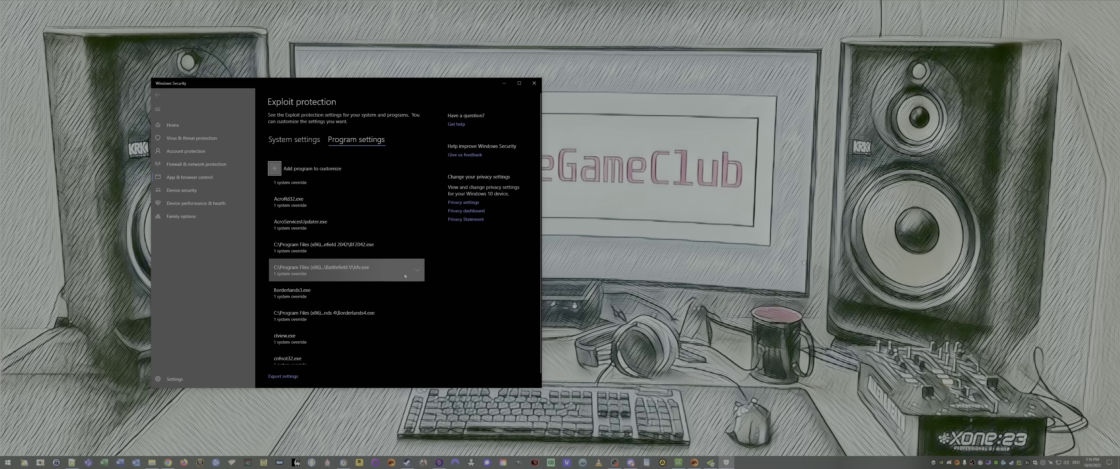
pyautogui.click(418, 271)
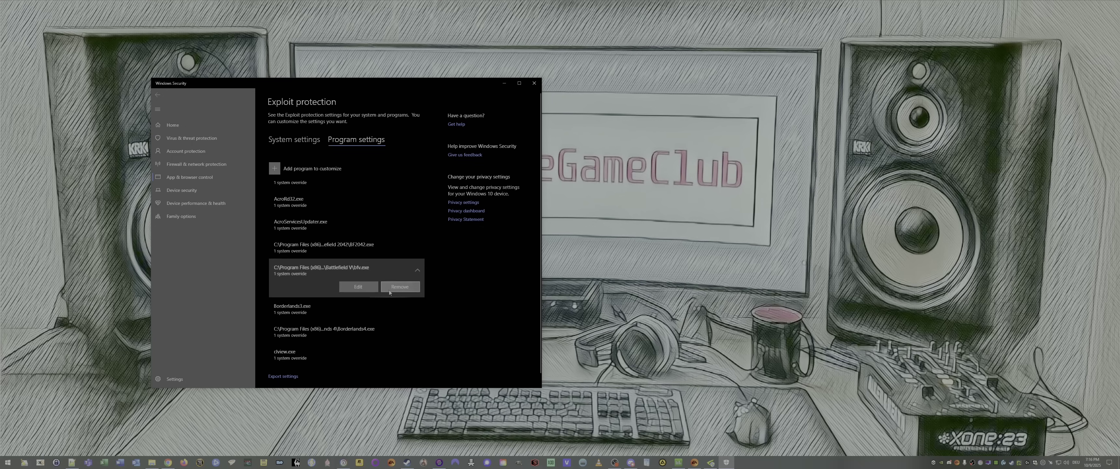
pyautogui.click(358, 286)
pyautogui.scroll(-1, 378, 216)
pyautogui.scroll(-4, 377, 216)
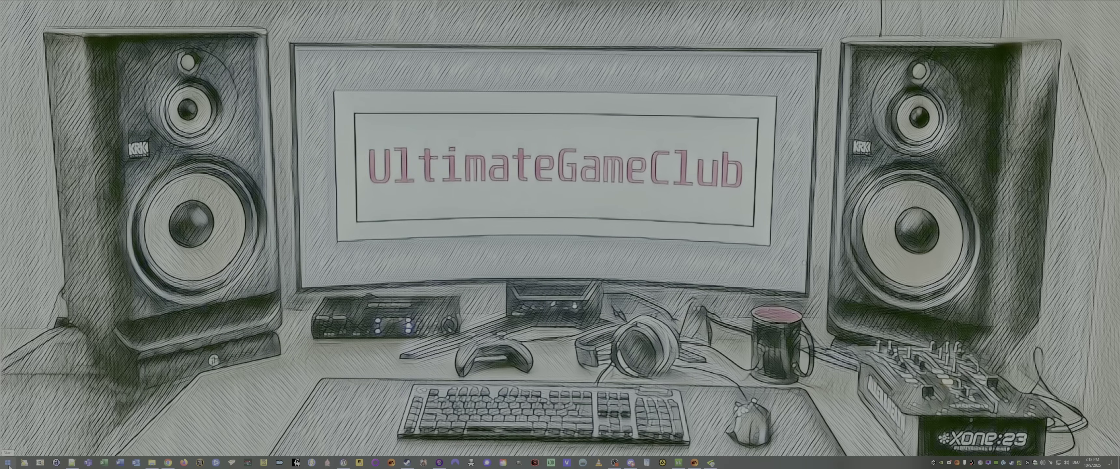
# Check that Game Bar and Background apps are switched off in Settings.
pyautogui.click(8, 462)
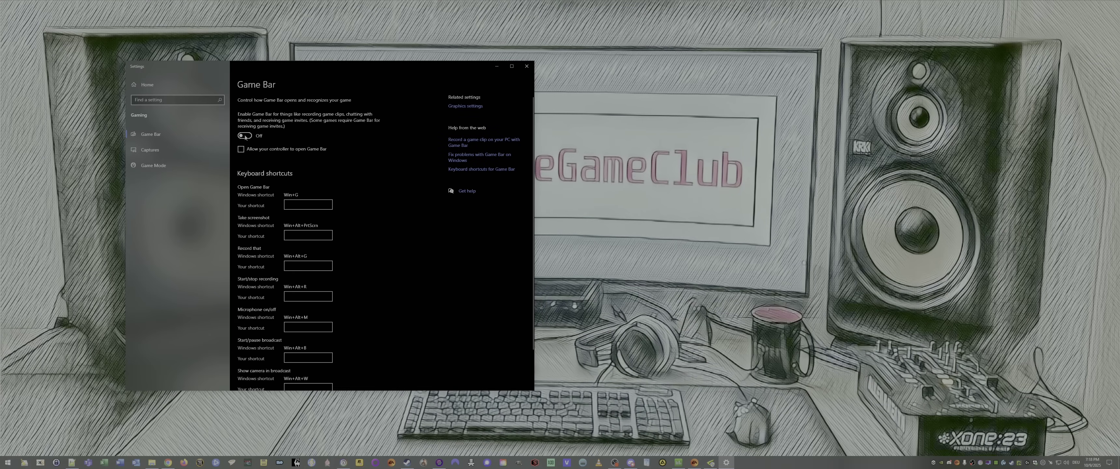
pyautogui.click(526, 67)
pyautogui.press('super')
pyautogui.write('backgound')
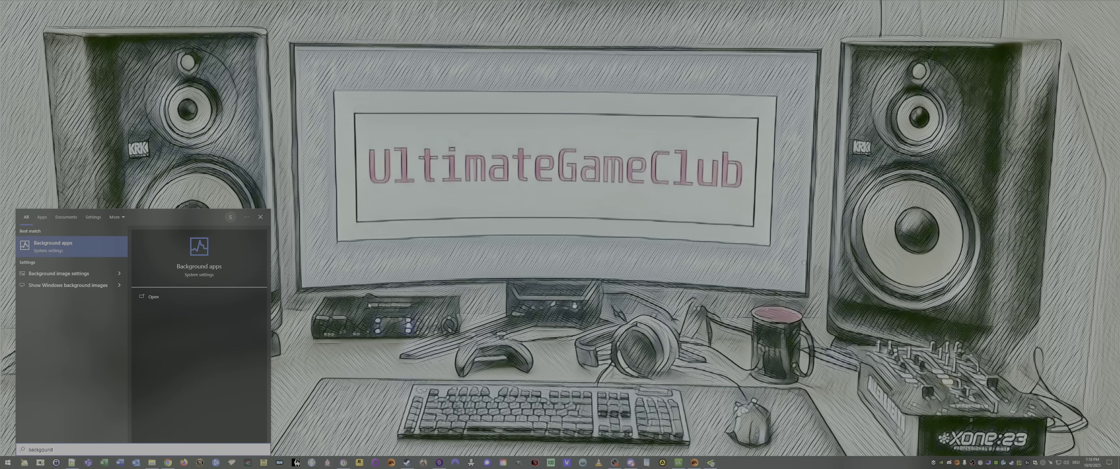
pyautogui.press('Return')
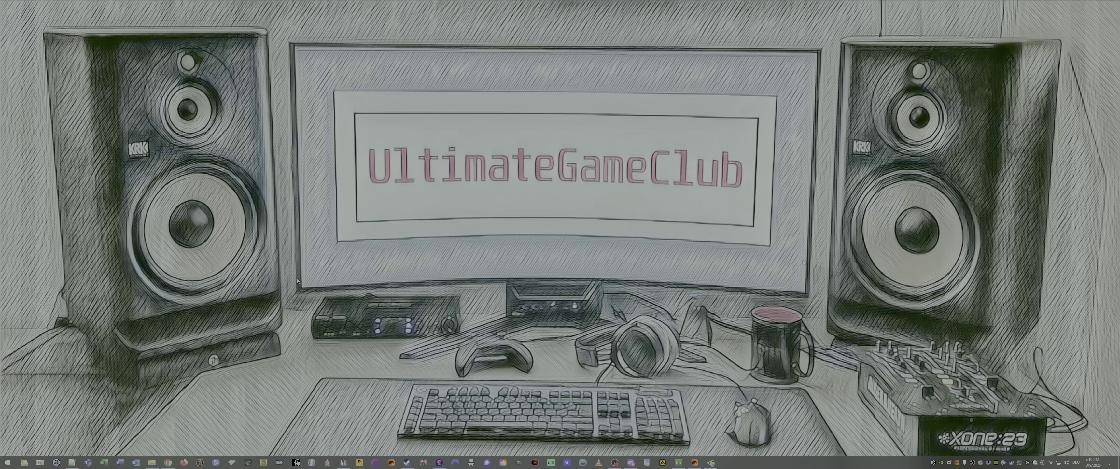
# Confirm Notifications & actions are off, close Settings, and open Task Manager's Startup list.
pyautogui.press('super')
pyautogui.write('noti')
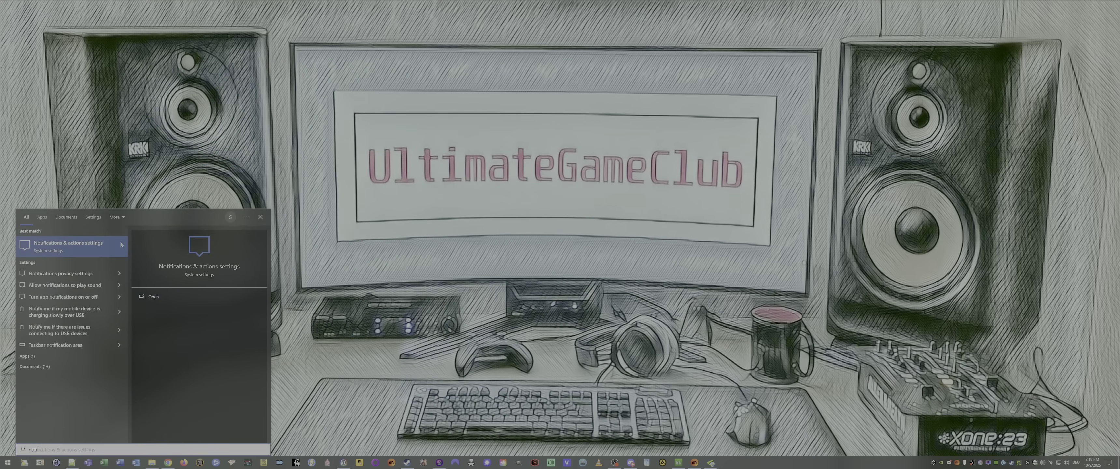
pyautogui.click(92, 248)
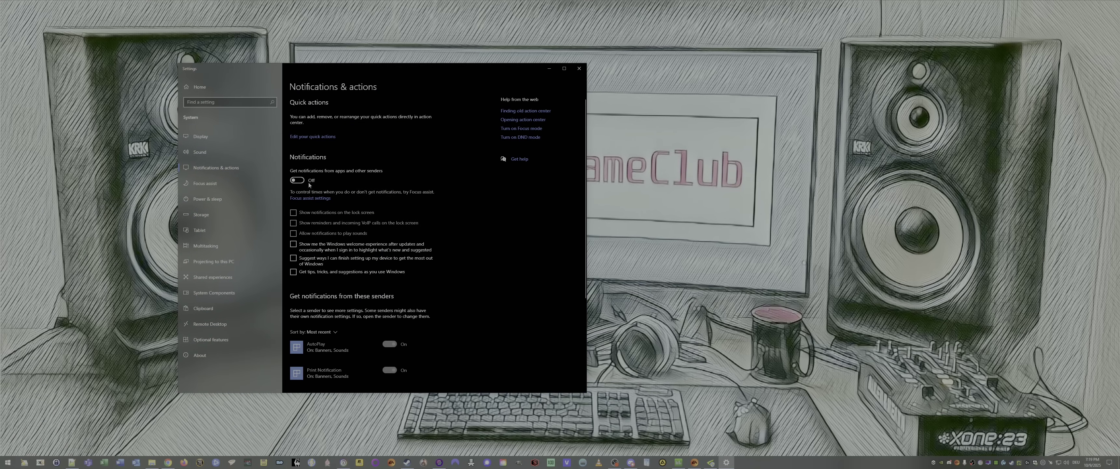
pyautogui.click(580, 69)
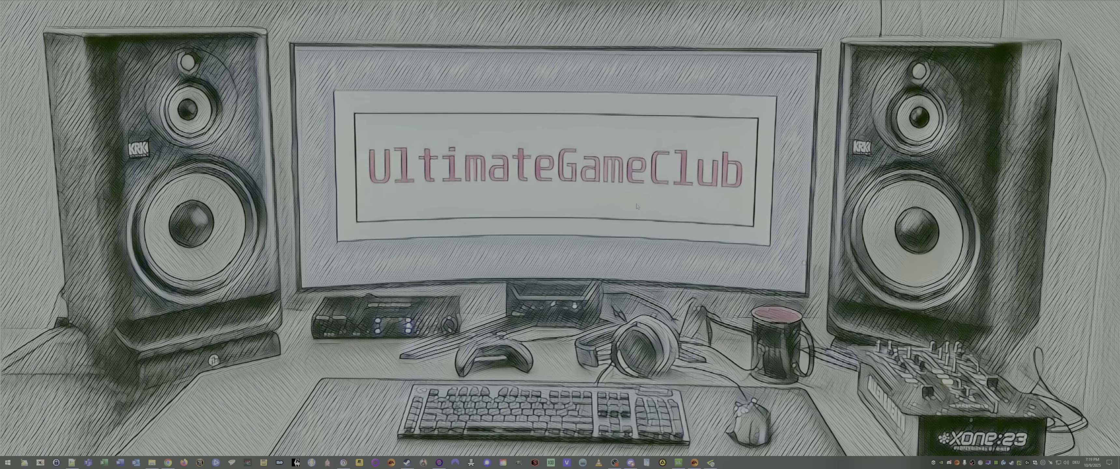
pyautogui.hotkey('ctrl', 'shift', 'Escape')
# Open System Properties from Control Panel and move the dialog to screen centre.
pyautogui.press('super')
pyautogui.write('control')
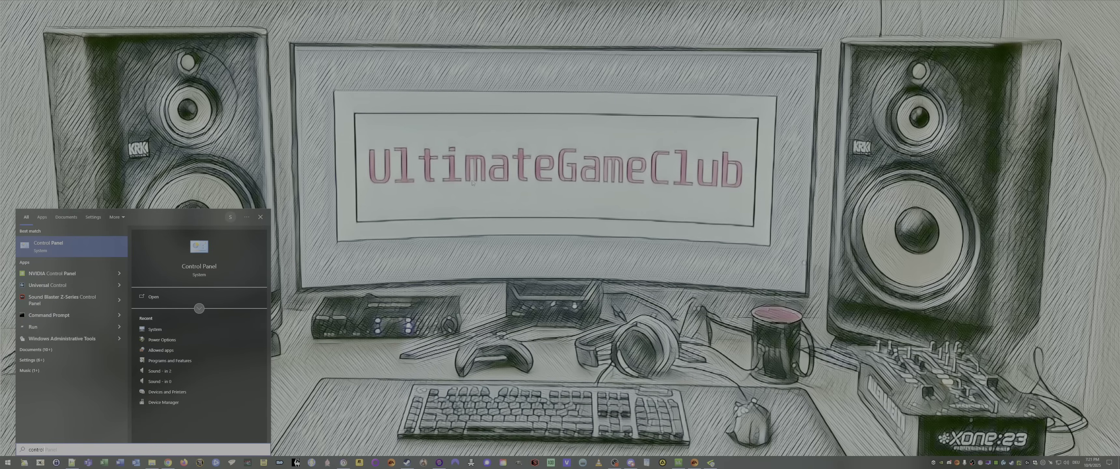
pyautogui.press('Return')
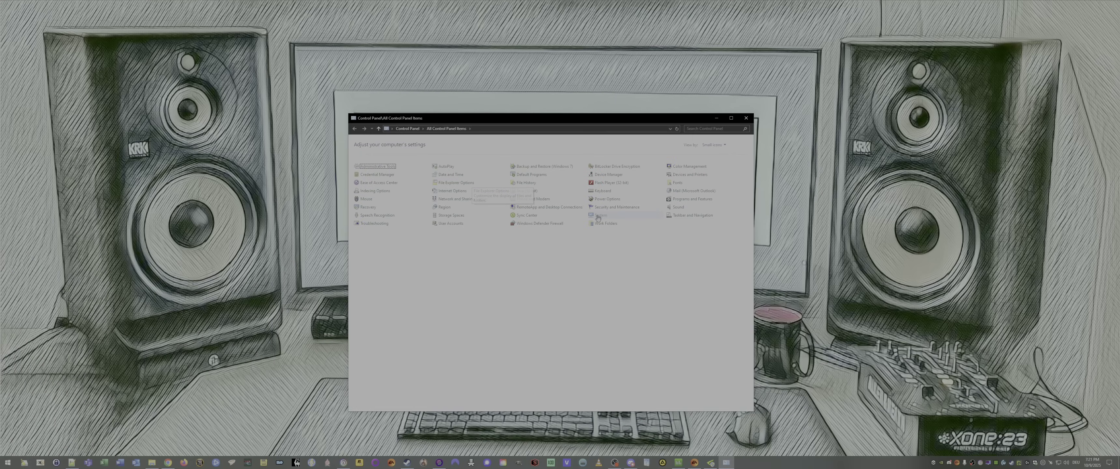
pyautogui.click(592, 215)
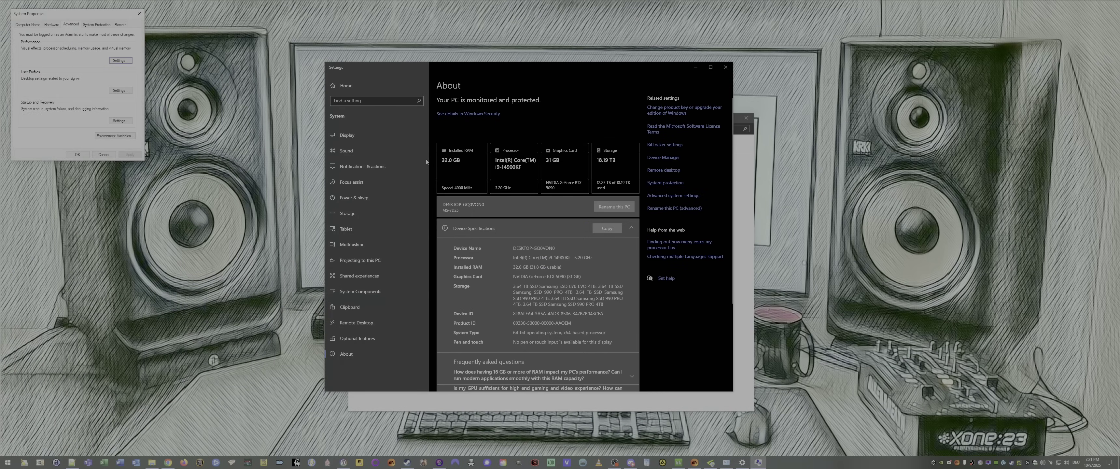
pyautogui.moveTo(85, 18); pyautogui.dragTo(555, 153)
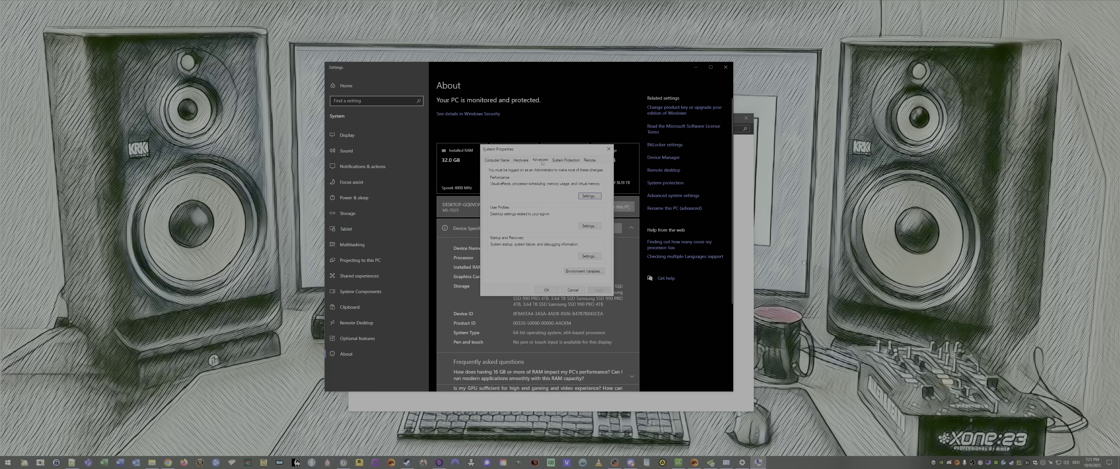
# Review the custom C: paging file size under Virtual memory, then OK out of all dialogs.
pyautogui.click(584, 196)
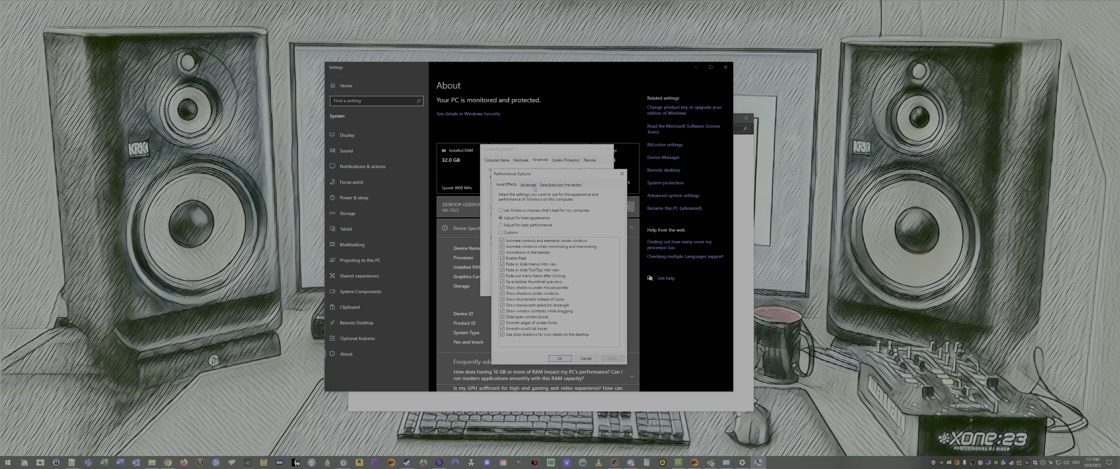
pyautogui.click(528, 185)
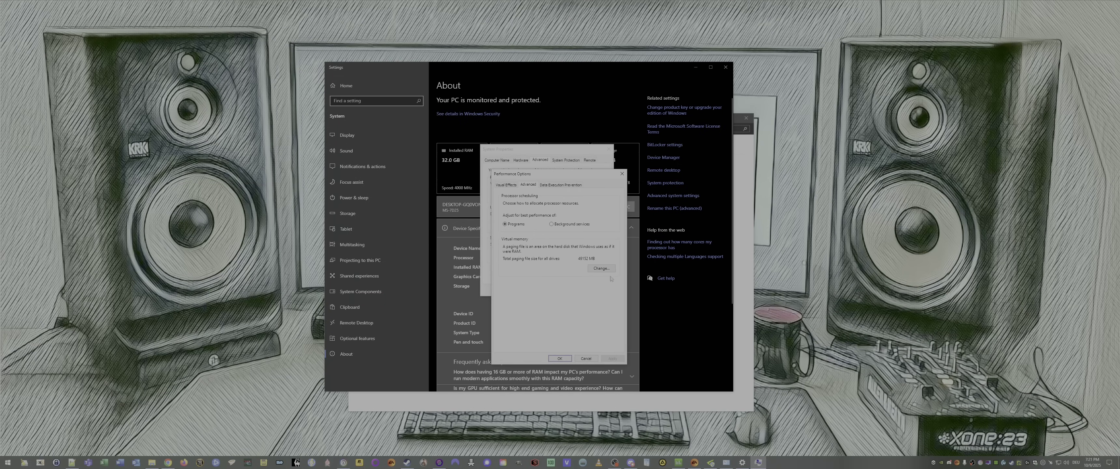
pyautogui.click(602, 269)
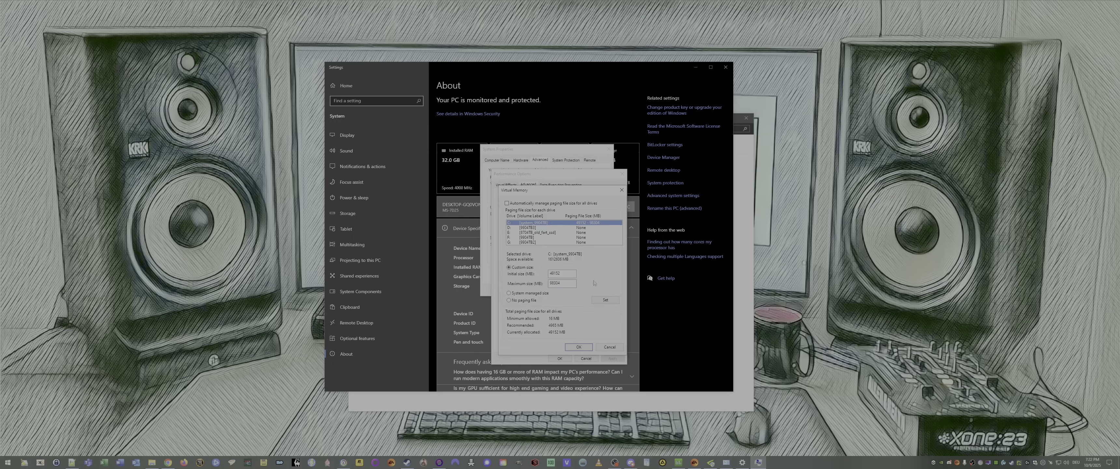
pyautogui.click(609, 347)
pyautogui.click(585, 358)
pyautogui.click(572, 290)
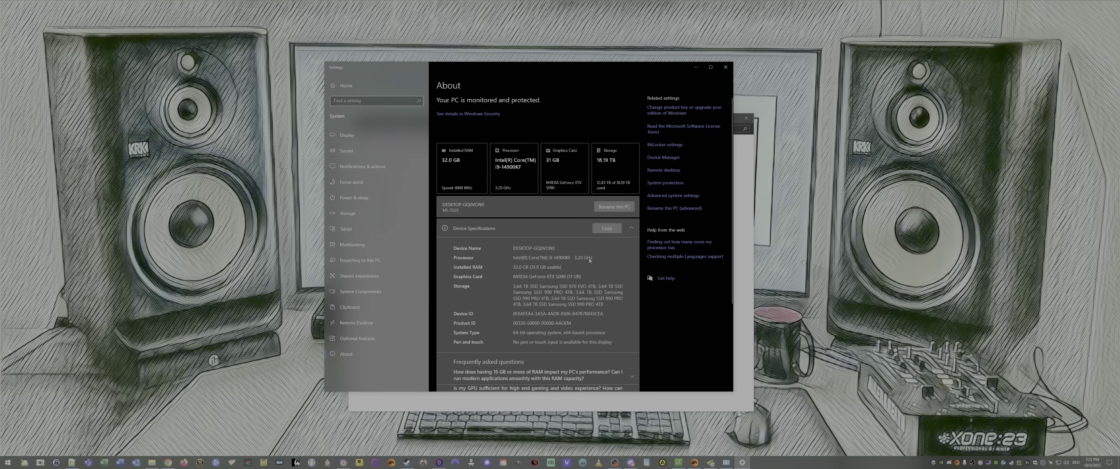
# Close the About page, confirm both Discord Game Overlay options are off, and close Discord.
pyautogui.click(725, 67)
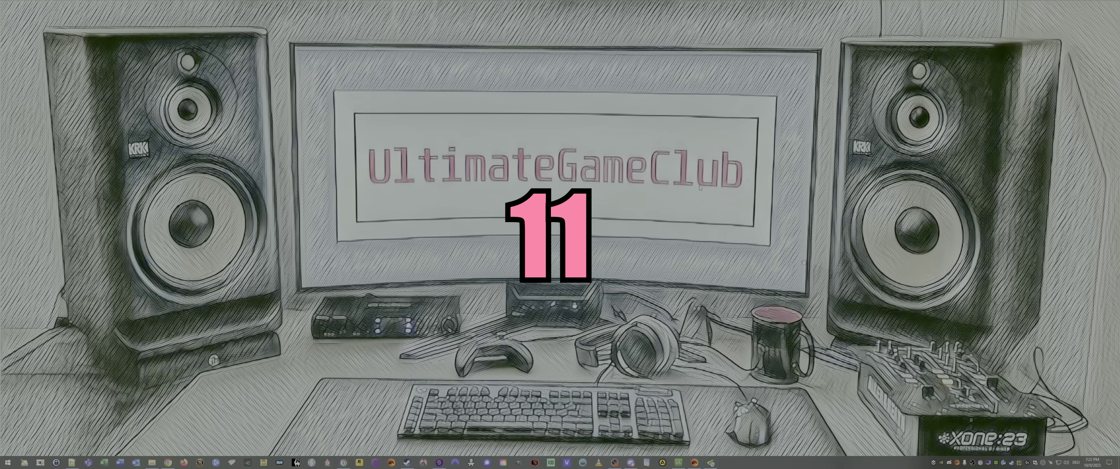
pyautogui.click(631, 462)
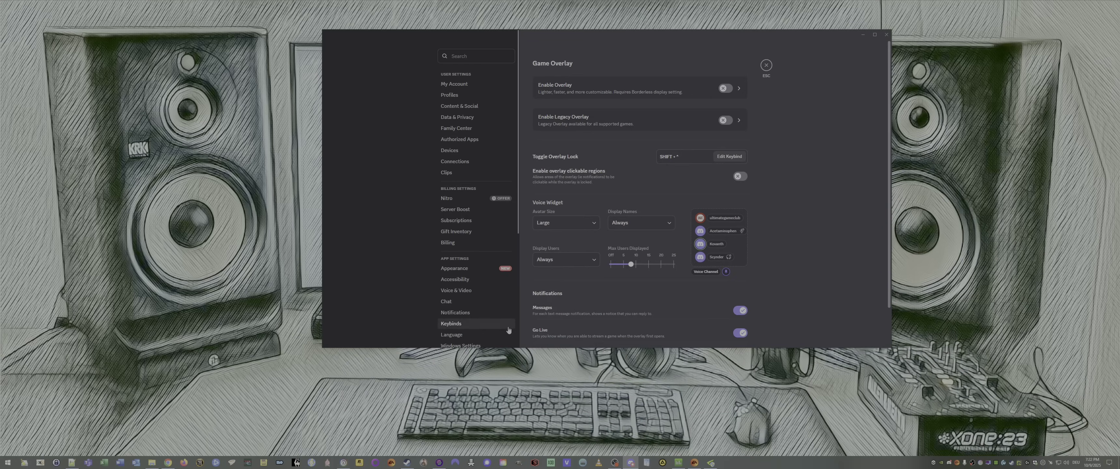
pyautogui.scroll(-4, 467, 126)
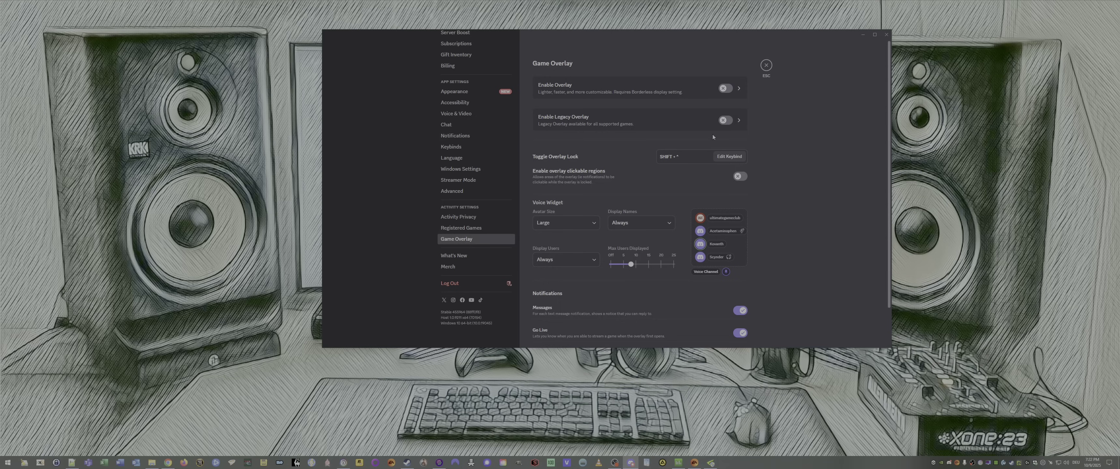
pyautogui.click(766, 65)
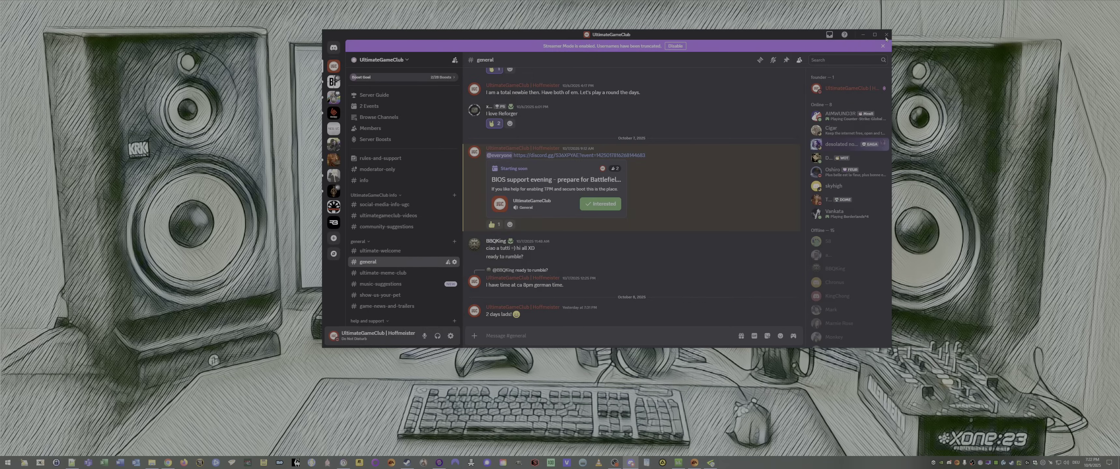
pyautogui.click(886, 35)
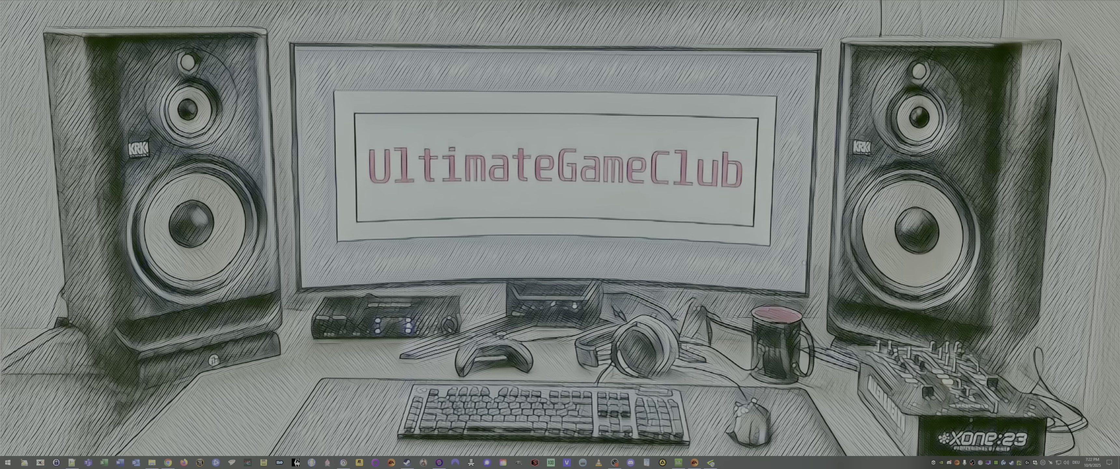
# Open Steam's In Game settings to confirm the Steam Overlay is off.
pyautogui.click(407, 462)
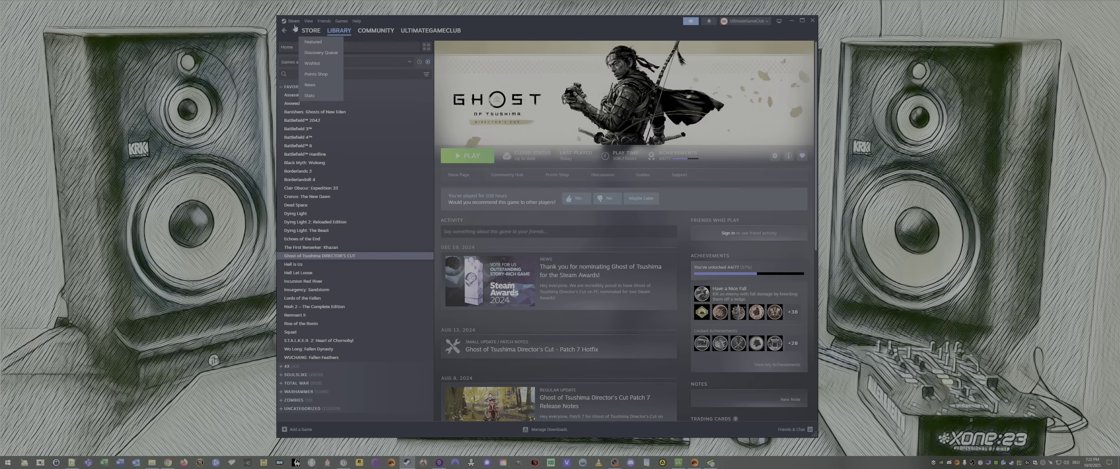
pyautogui.click(292, 20)
pyautogui.click(306, 87)
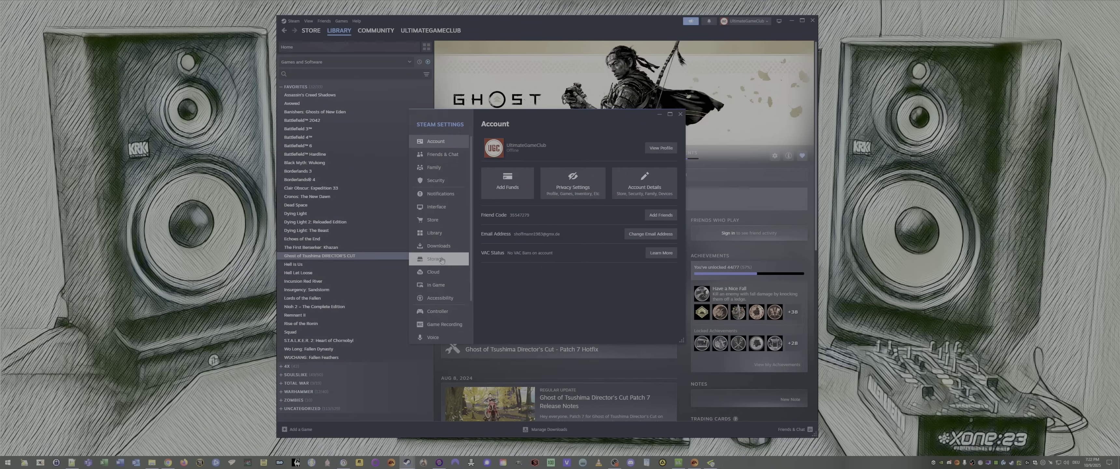
pyautogui.click(463, 287)
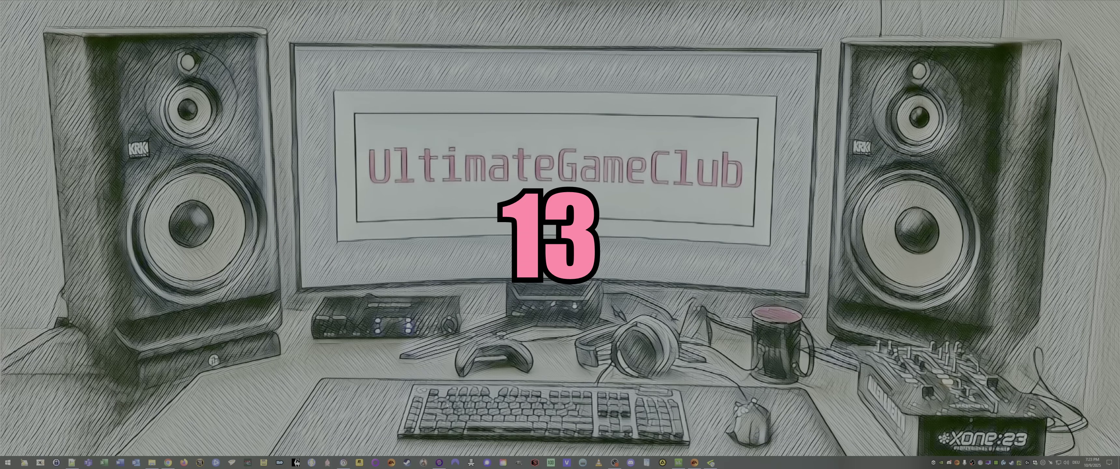
# Uncheck Ubisoft Connect's 'Enable in-game overlay for supported games' and close the app.
pyautogui.click(343, 462)
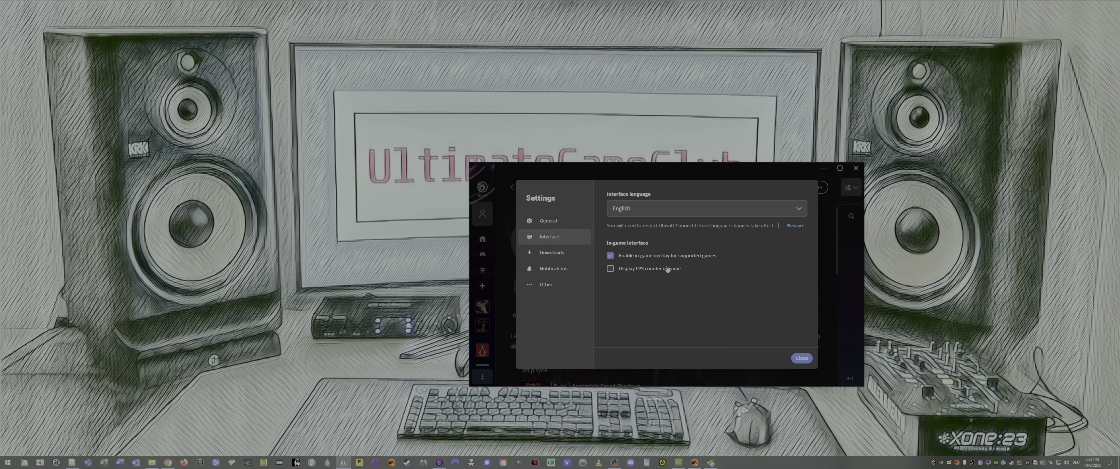
pyautogui.click(631, 259)
pyautogui.click(801, 358)
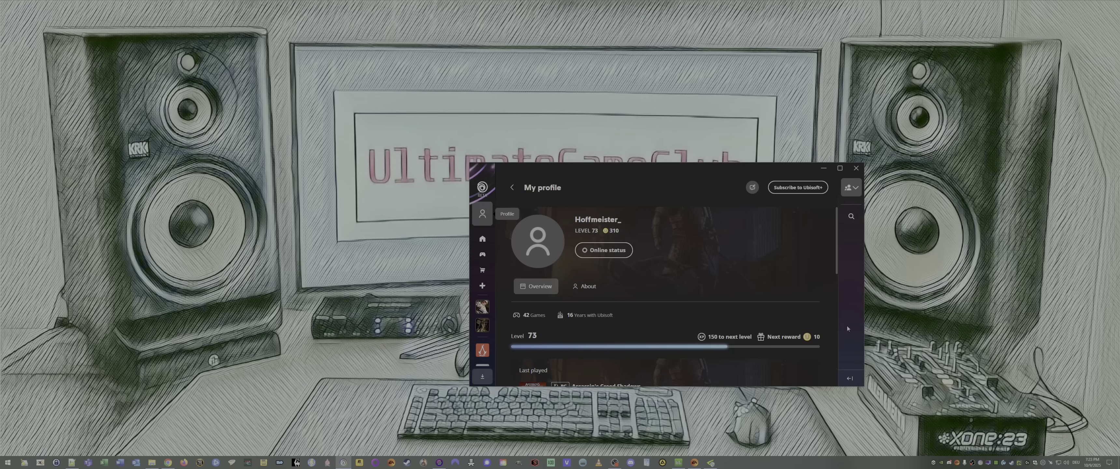
pyautogui.click(856, 168)
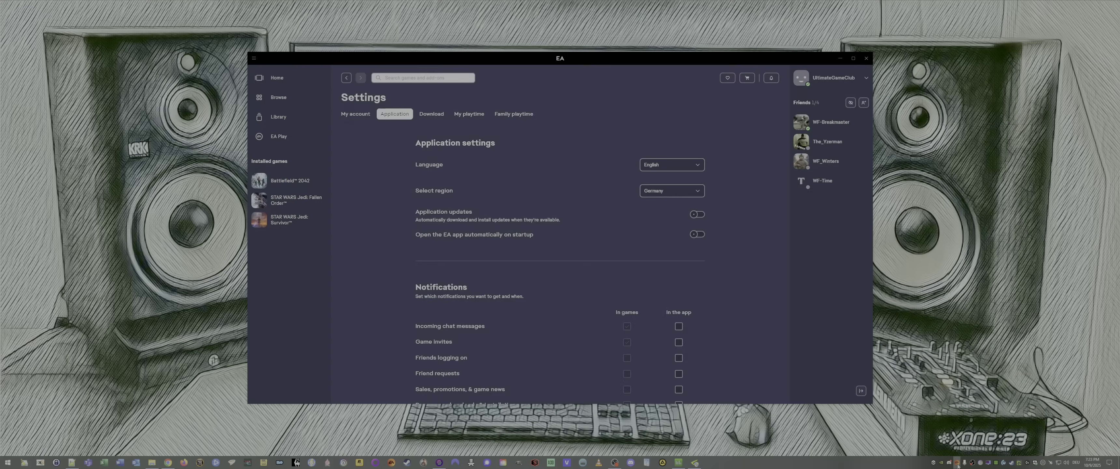
# Check the EA app's In-game overlay setting under Application, close the app, and open Start.
pyautogui.click(253, 58)
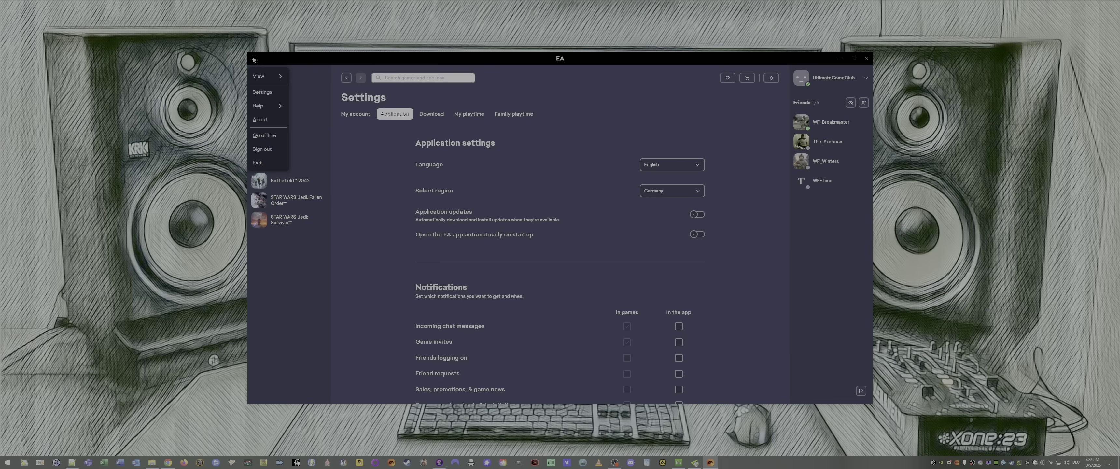
pyautogui.click(262, 92)
pyautogui.click(394, 114)
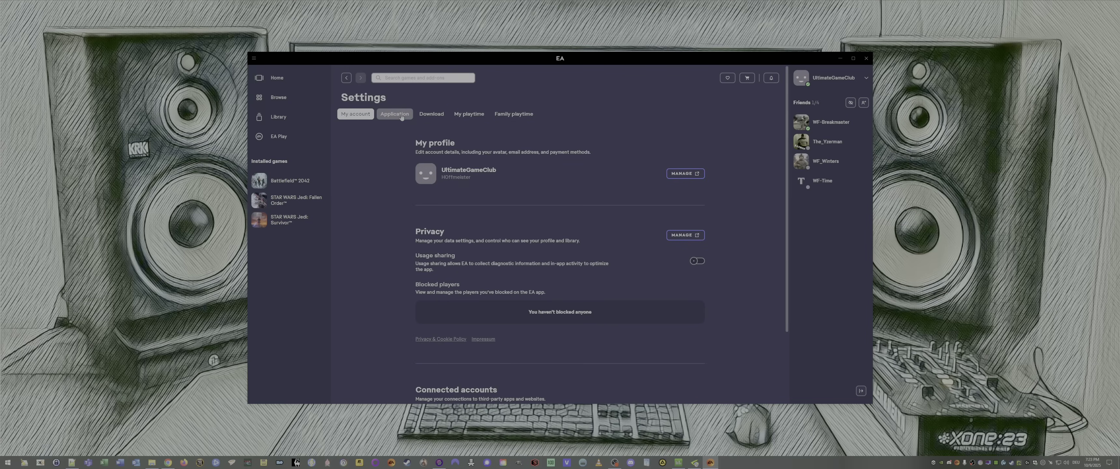
pyautogui.scroll(-5, 594, 163)
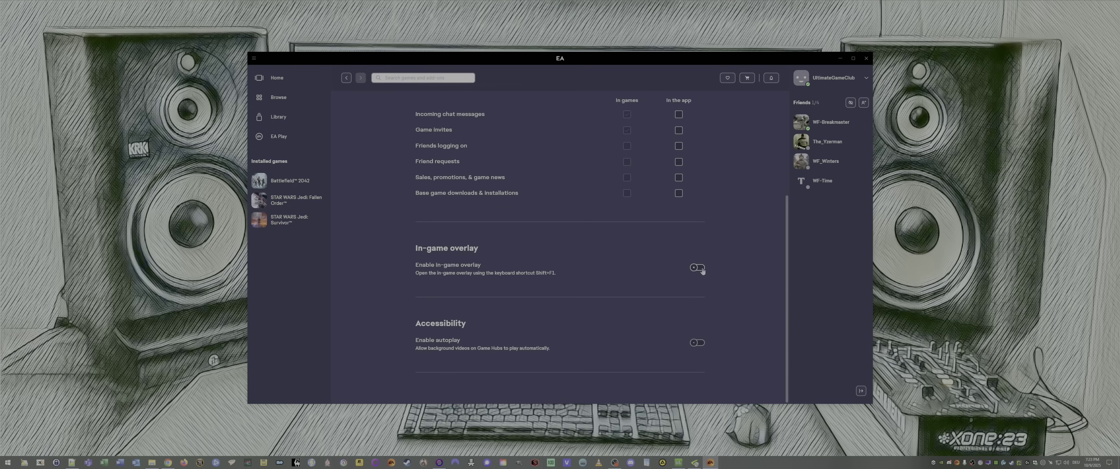
pyautogui.click(865, 58)
pyautogui.press('super')
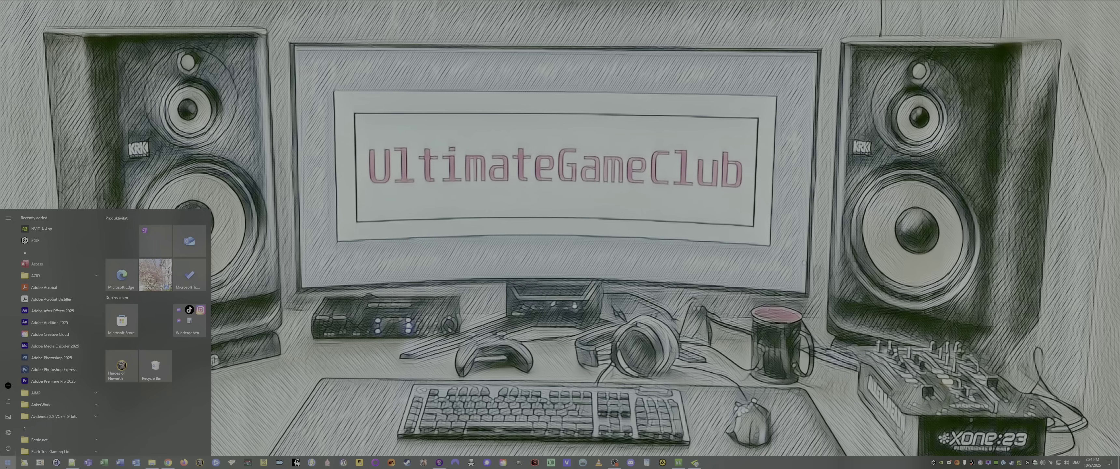
# Open Optimize Drives, then run Disk Cleanup on the C: drive and delete the files.
pyautogui.write('defrag')
pyautogui.press('Return')
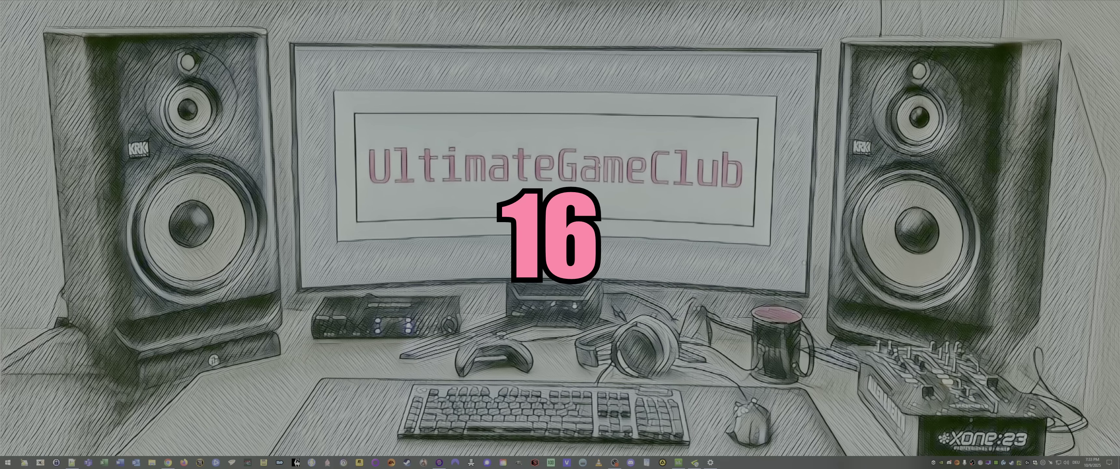
pyautogui.press('super')
pyautogui.write('clean')
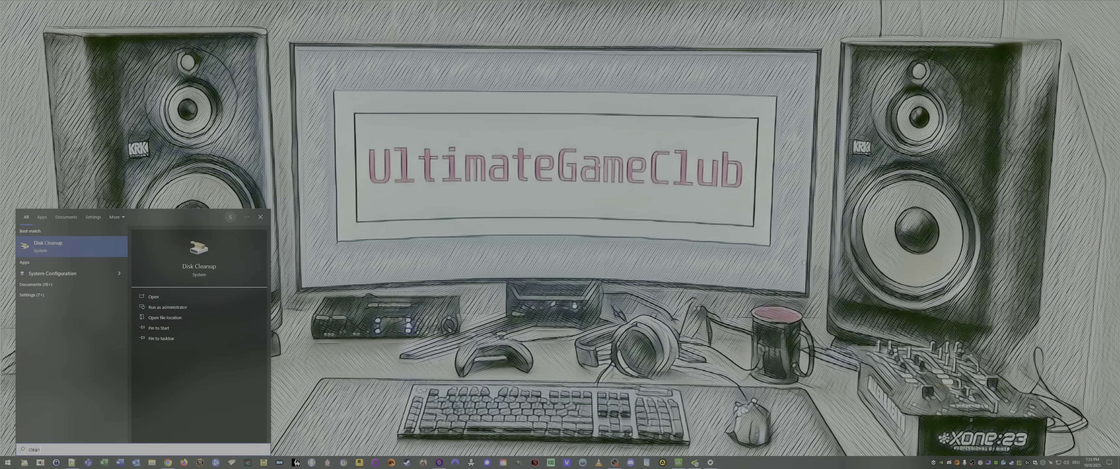
pyautogui.press('Return')
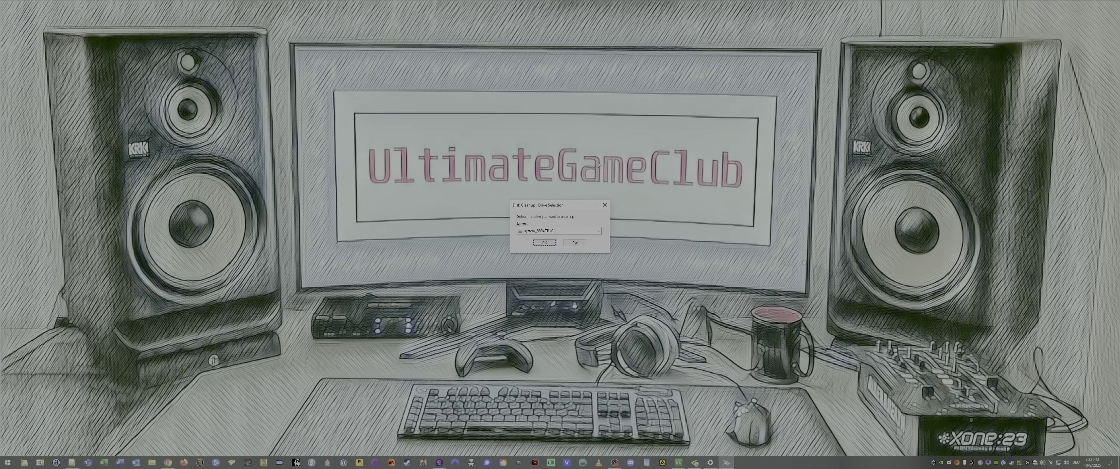
pyautogui.click(541, 243)
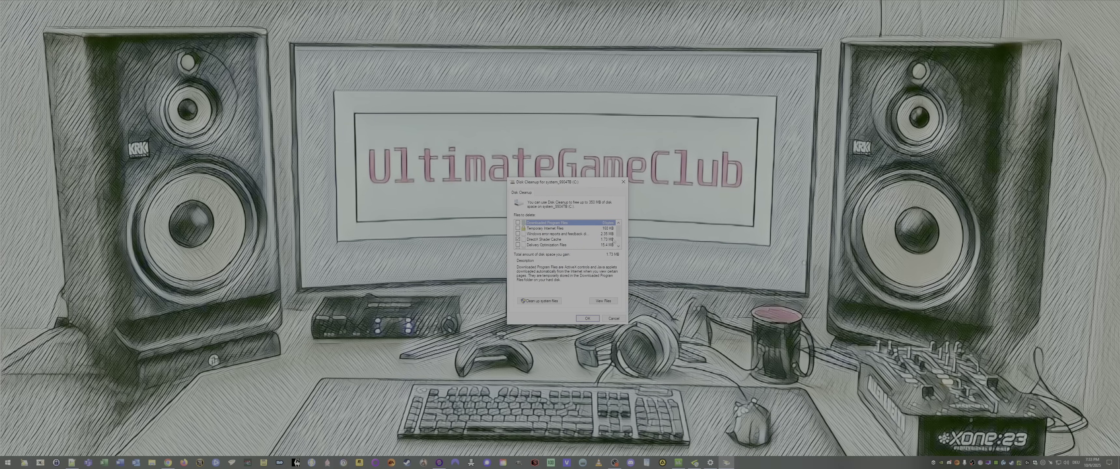
pyautogui.moveTo(619, 233); pyautogui.dragTo(620, 239)
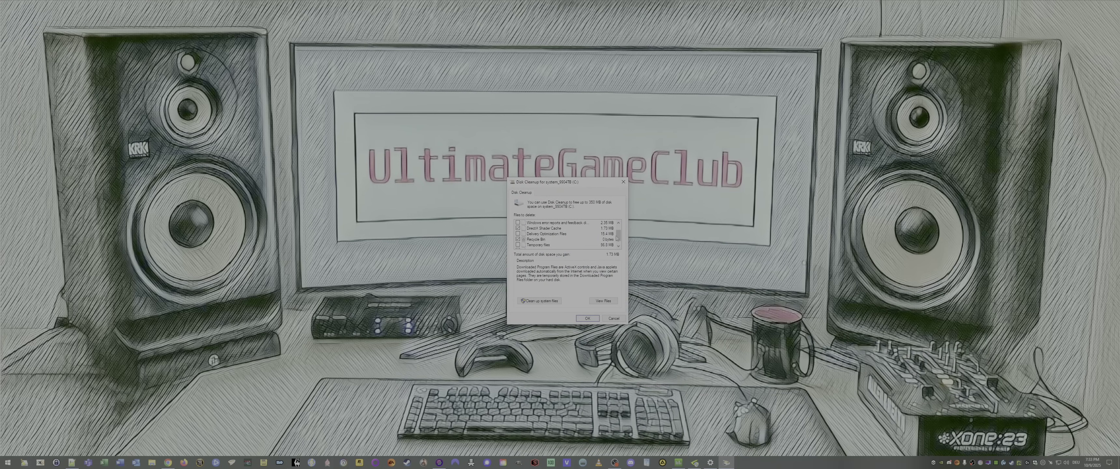
pyautogui.scroll(1, 567, 233)
pyautogui.click(587, 318)
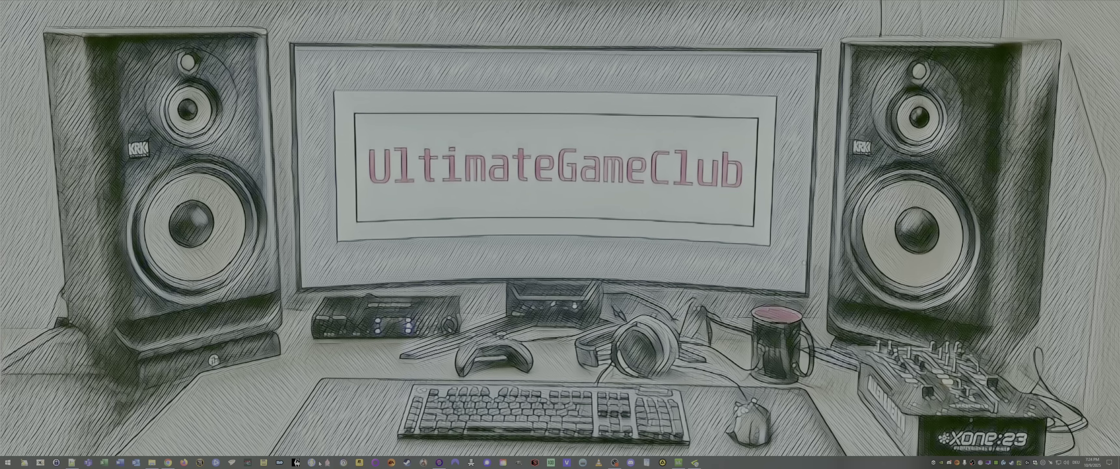
# In This PC, look over the C:, D:, E: and G: drive tiles, then close File Explorer.
pyautogui.press('super+e')
pyautogui.click(339, 247)
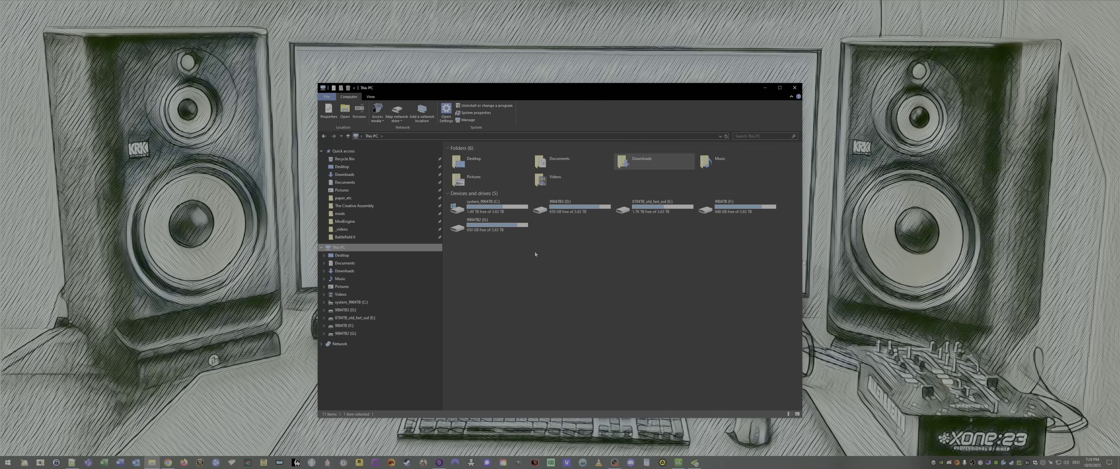
pyautogui.click(516, 211)
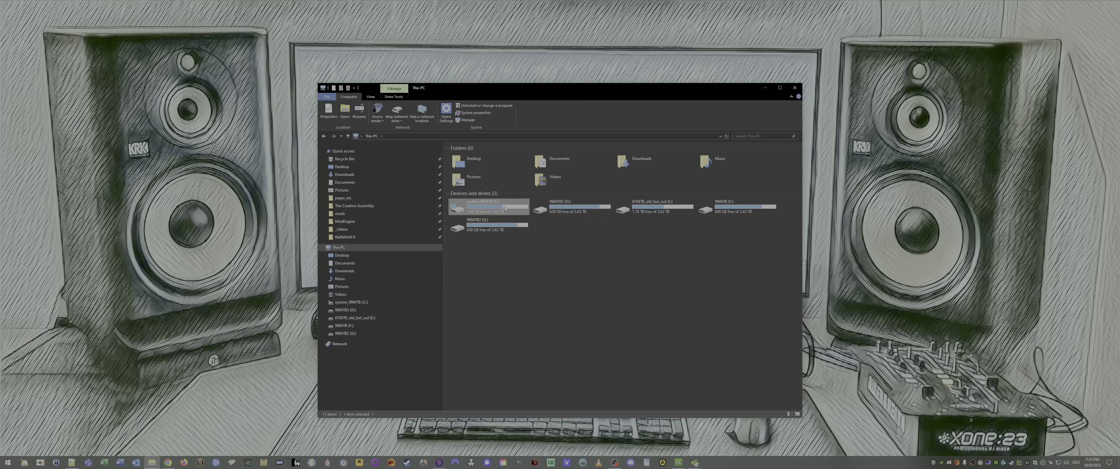
pyautogui.click(575, 269)
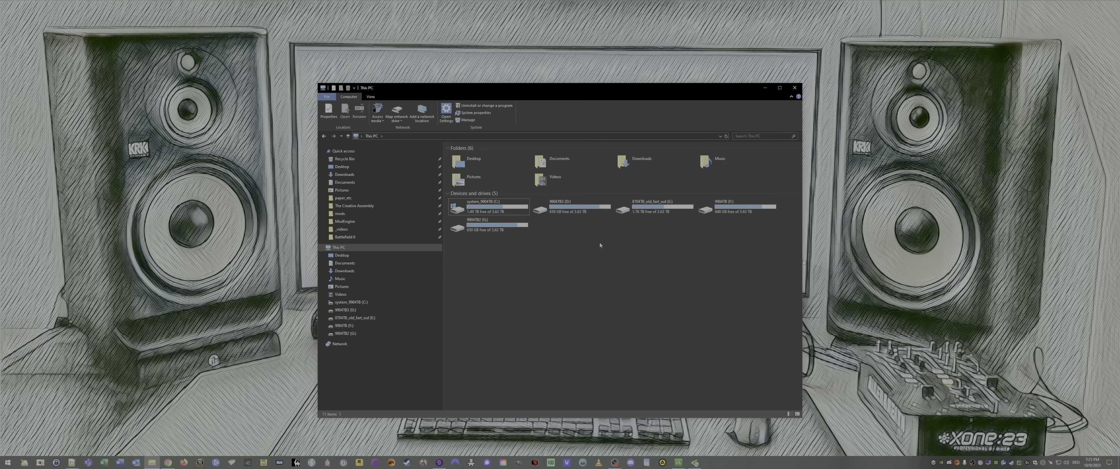
pyautogui.click(574, 208)
pyautogui.click(656, 209)
pyautogui.press('Right')
pyautogui.press('Right')
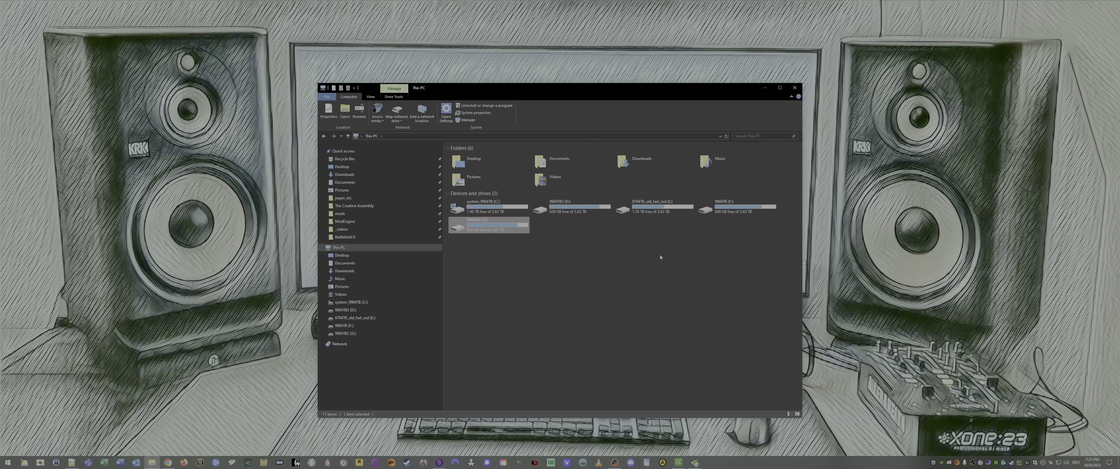
pyautogui.hotkey('alt', 'F4')
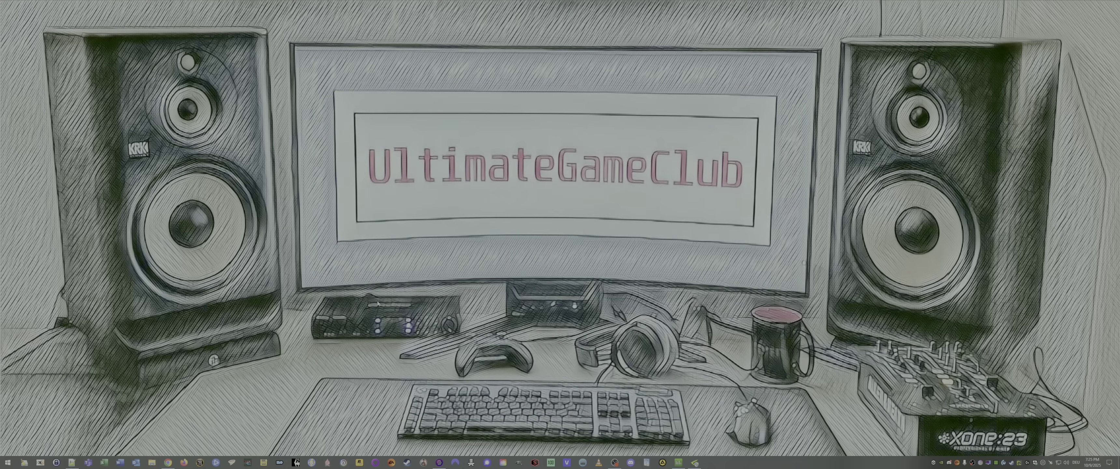
# Open the classic Programs and Features list from Apps & features.
pyautogui.press('super')
pyautogui.write('a')
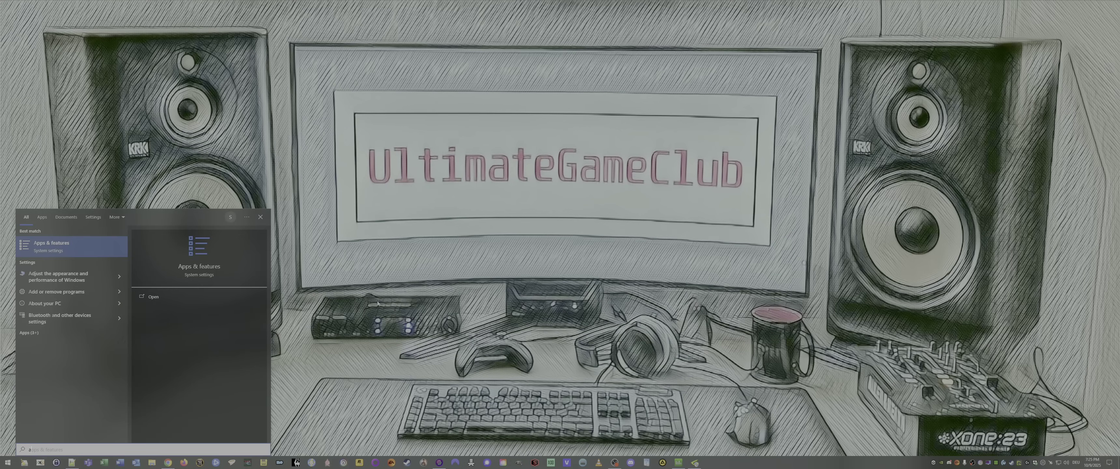
pyautogui.press('Return')
pyautogui.click(665, 115)
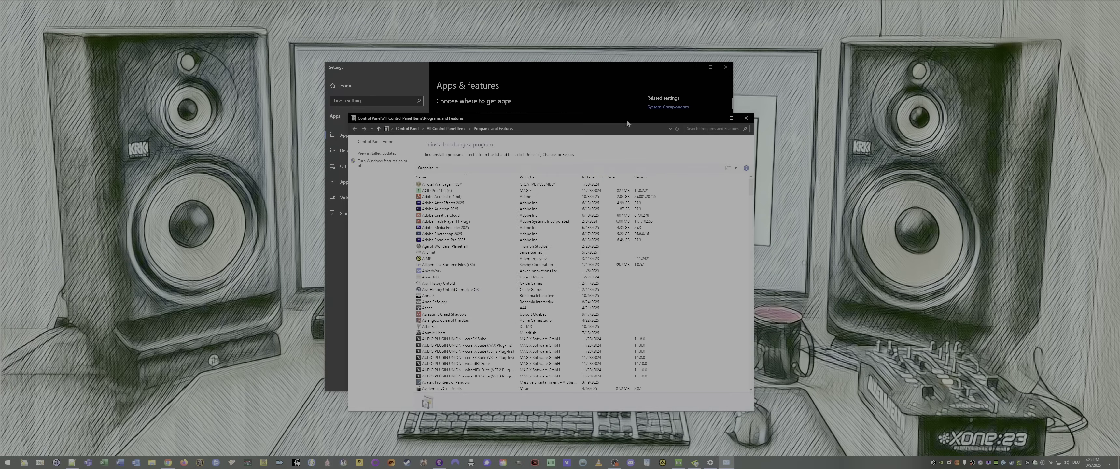
pyautogui.moveTo(580, 121); pyautogui.dragTo(621, 97)
pyautogui.click(492, 228)
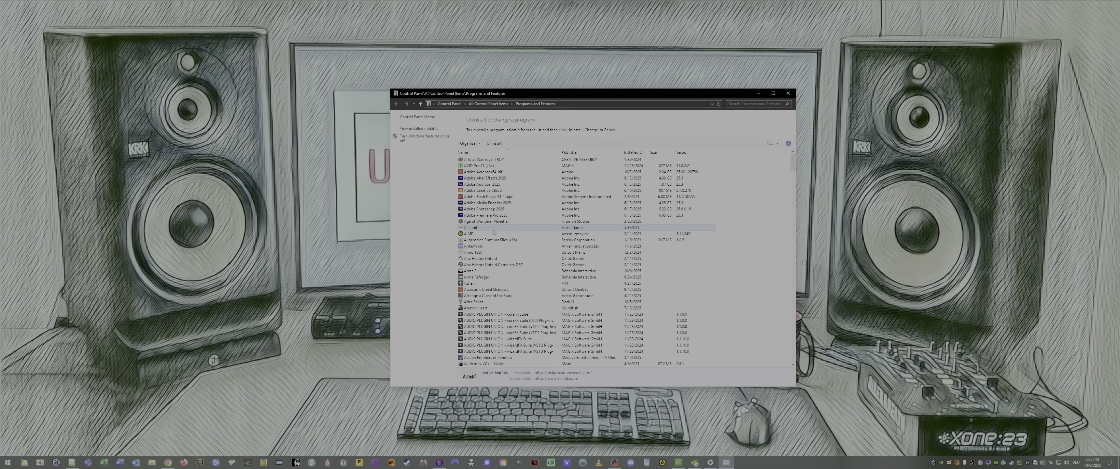
# Uninstall NVIDIA FrameView SDK, then start uninstalling the NVIDIA App.
pyautogui.press('n')
pyautogui.click(535, 230)
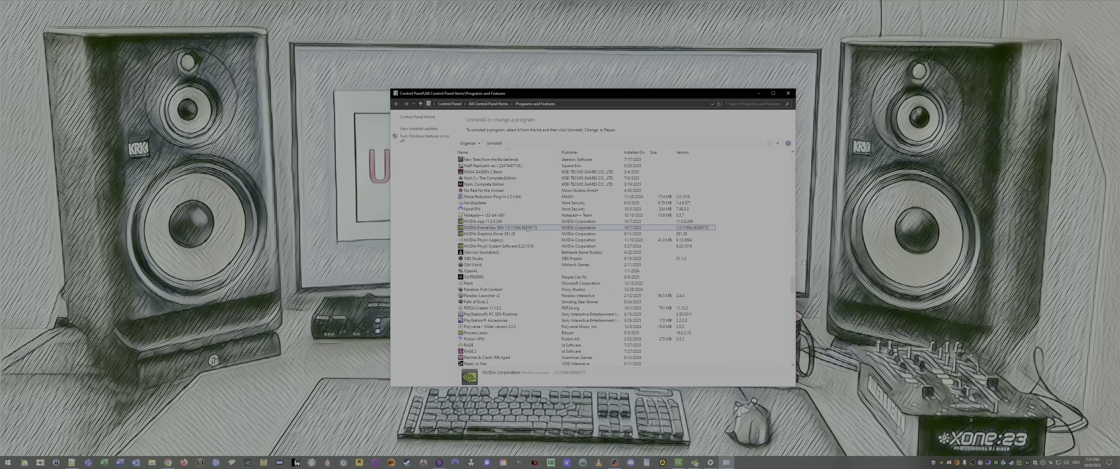
pyautogui.doubleClick(539, 230)
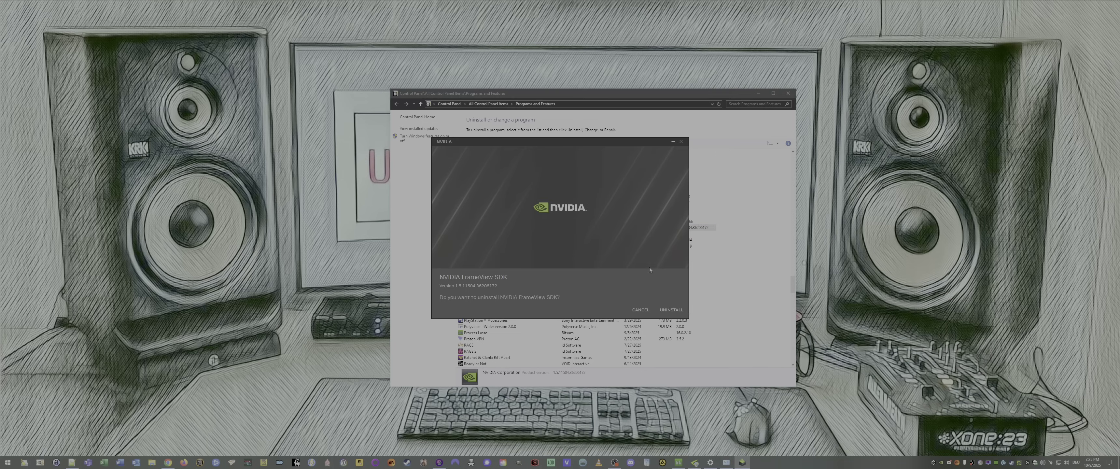
pyautogui.click(673, 310)
pyautogui.click(674, 309)
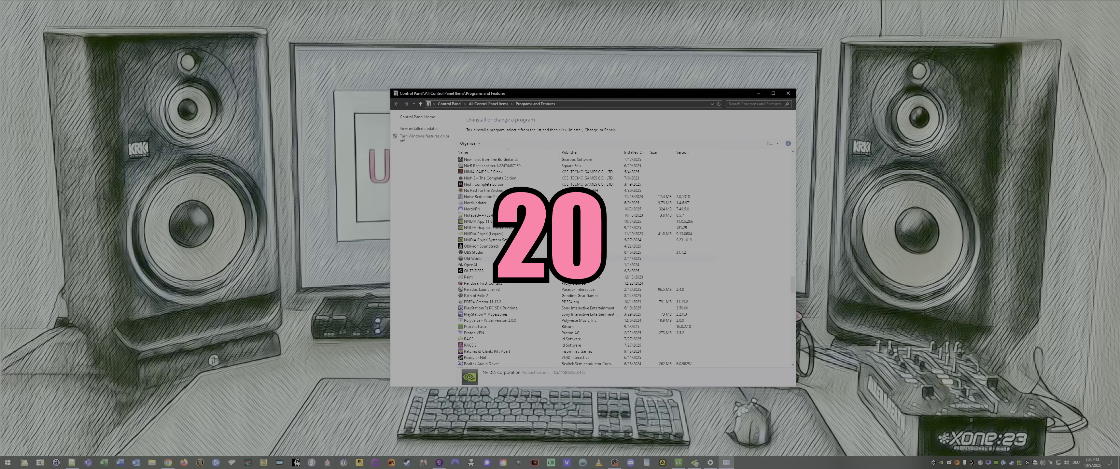
pyautogui.click(529, 223)
pyautogui.doubleClick(529, 222)
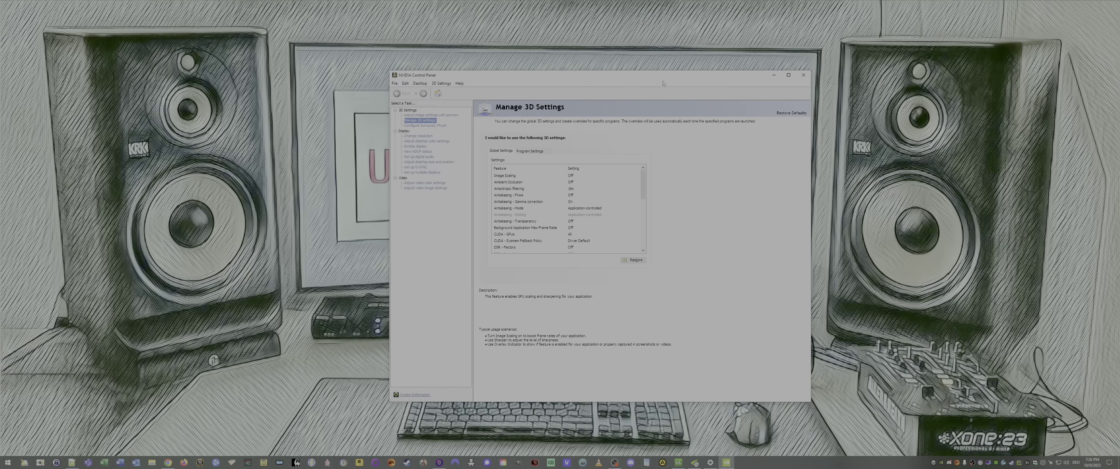
# Set global Low Latency Mode to Ultra and Power management mode to Prefer maximum performance.
pyautogui.click(517, 188)
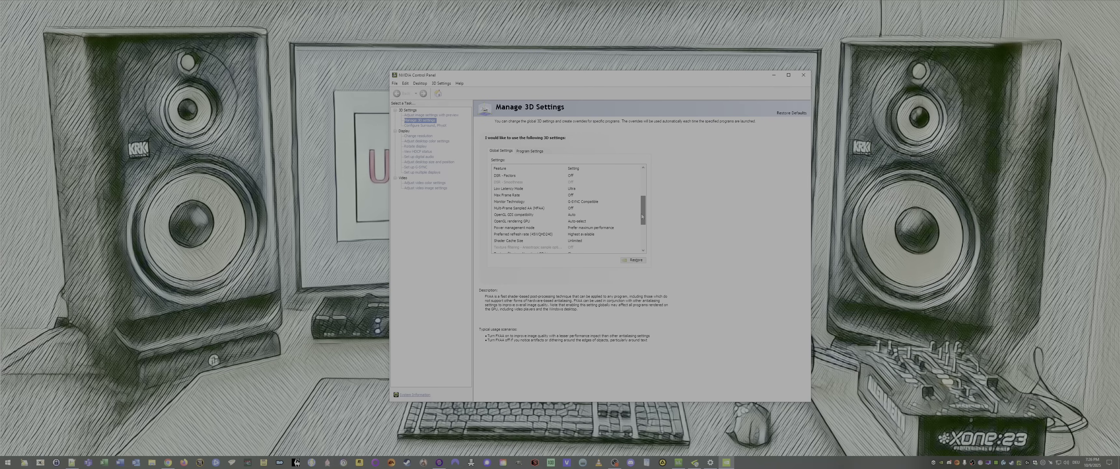
pyautogui.scroll(-4, 532, 185)
pyautogui.click(533, 183)
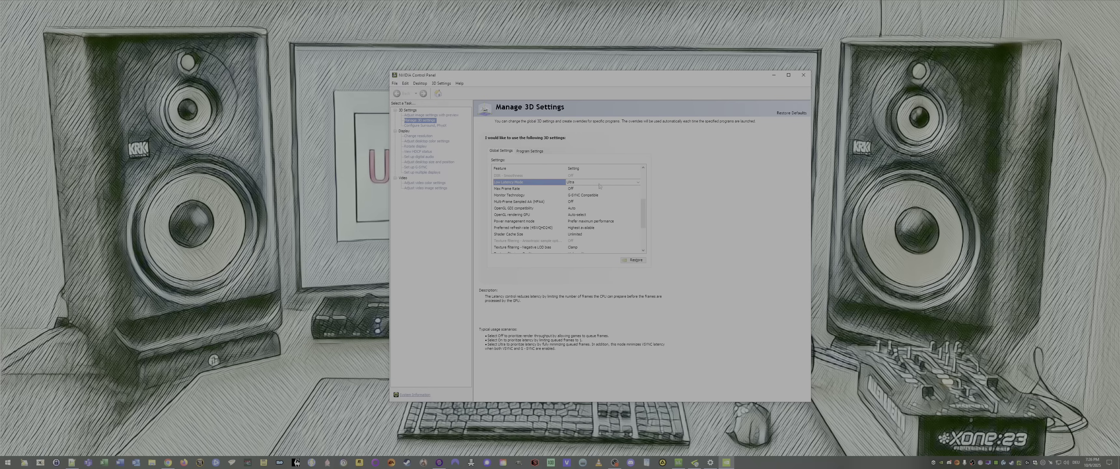
pyautogui.click(617, 182)
pyautogui.click(709, 187)
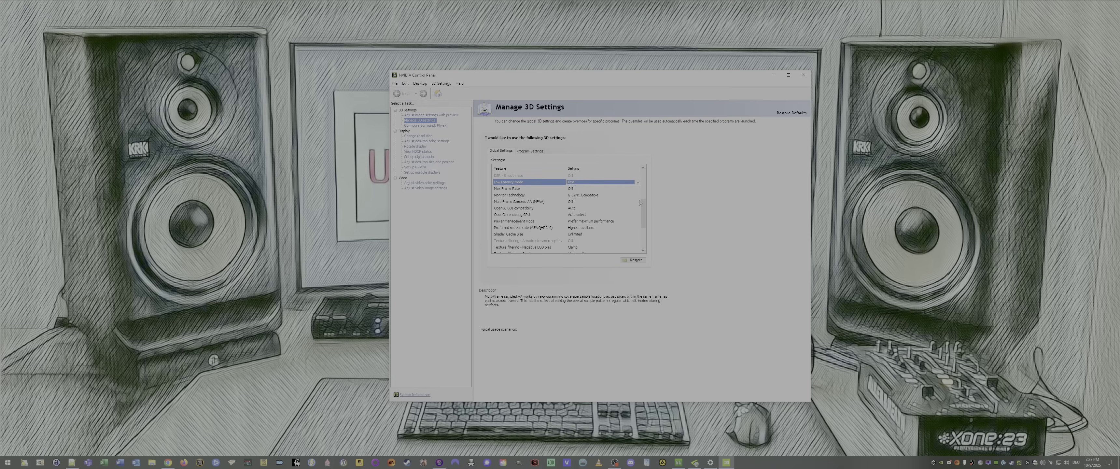
pyautogui.scroll(-1, 525, 214)
pyautogui.click(524, 211)
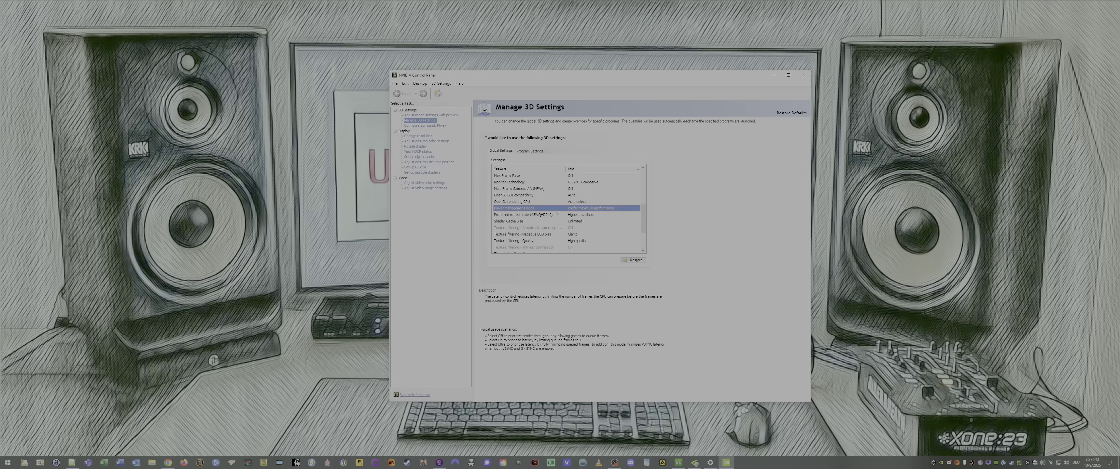
pyautogui.click(608, 208)
pyautogui.click(613, 209)
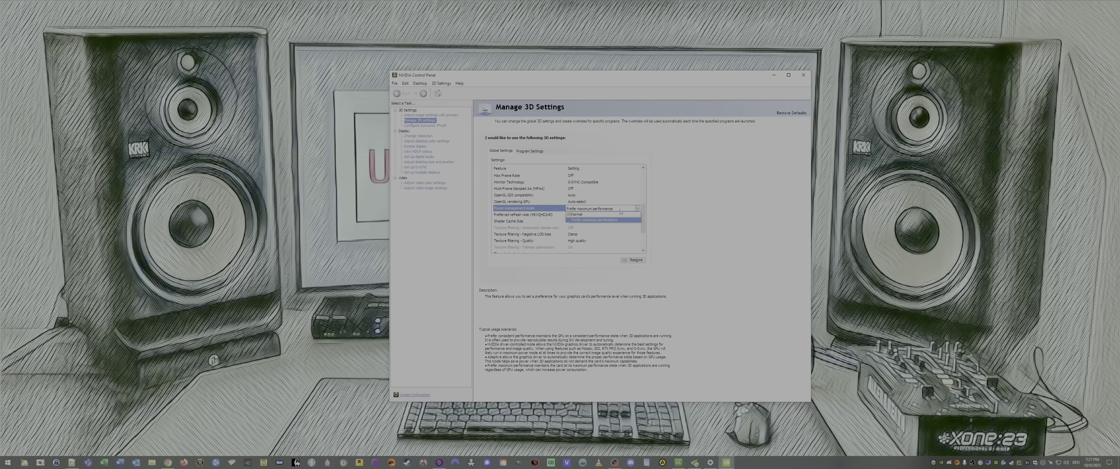
pyautogui.click(725, 198)
# Review refresh rate and texture filtering settings, and keep Monitor Technology at G-SYNC Compatible.
pyautogui.scroll(-3, 608, 205)
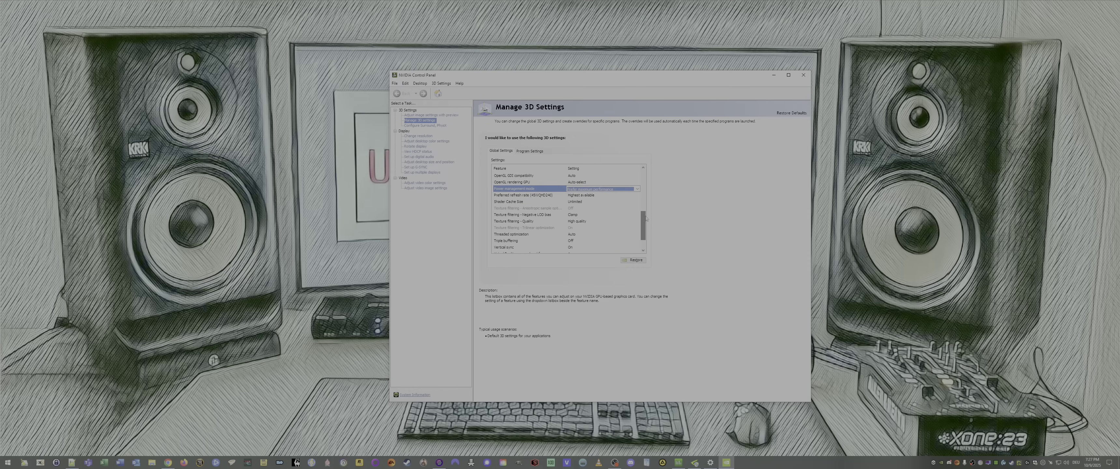
pyautogui.click(569, 196)
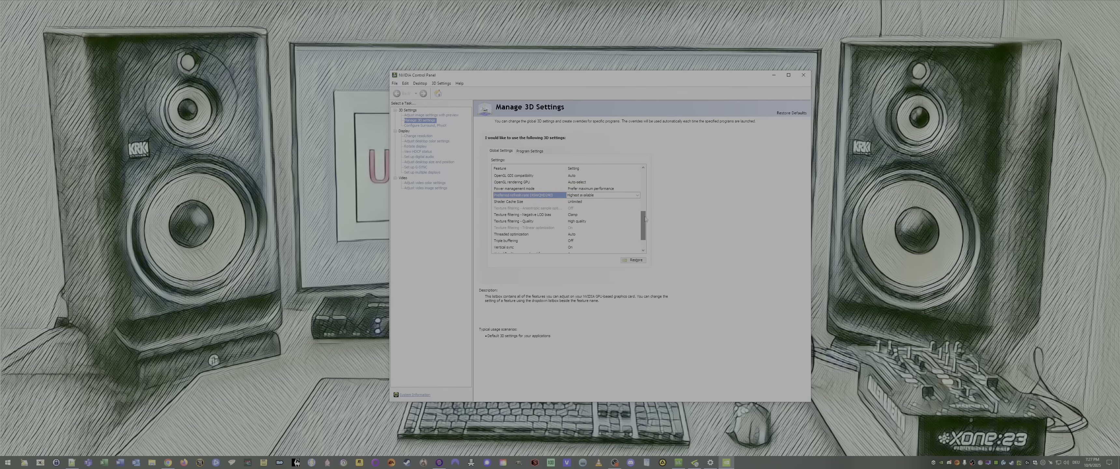
pyautogui.scroll(-1, 645, 219)
pyautogui.click(510, 195)
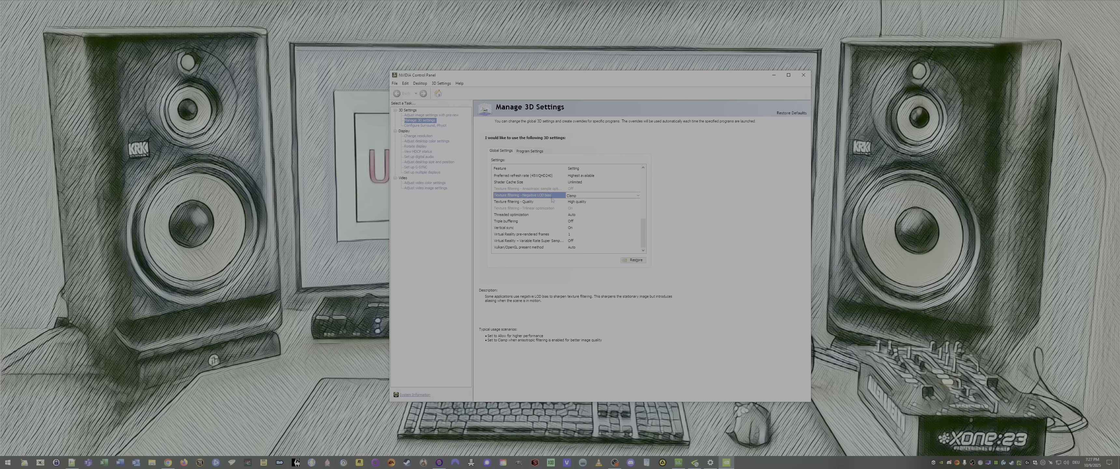
pyautogui.click(523, 203)
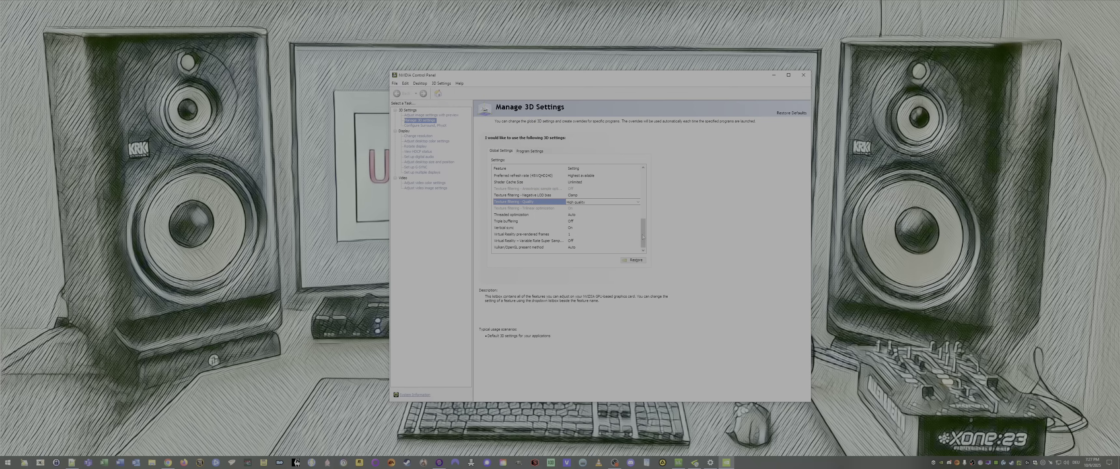
pyautogui.scroll(3, 643, 233)
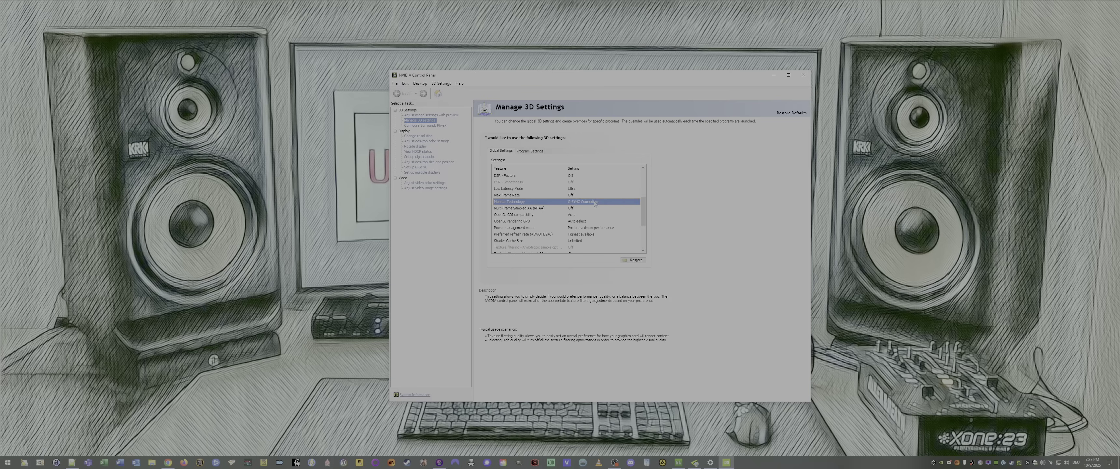
pyautogui.click(595, 201)
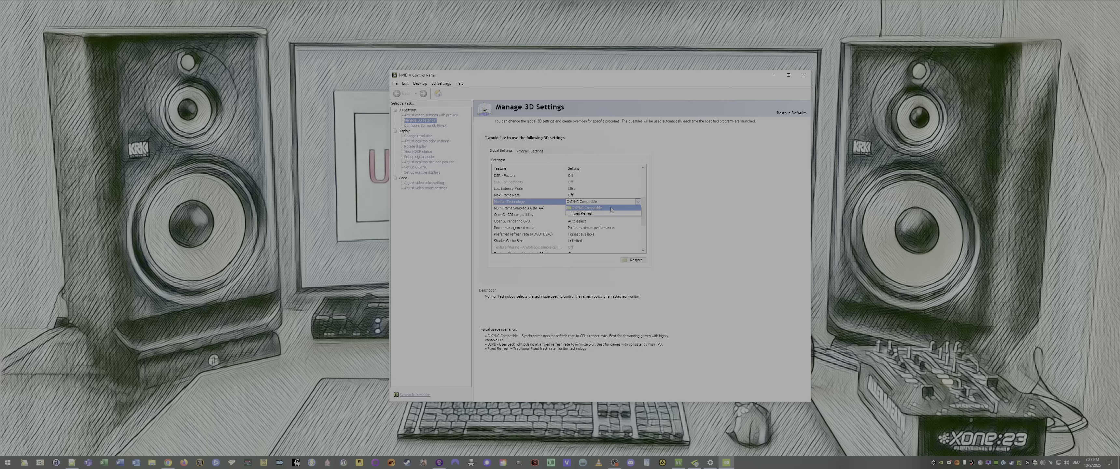
pyautogui.click(621, 208)
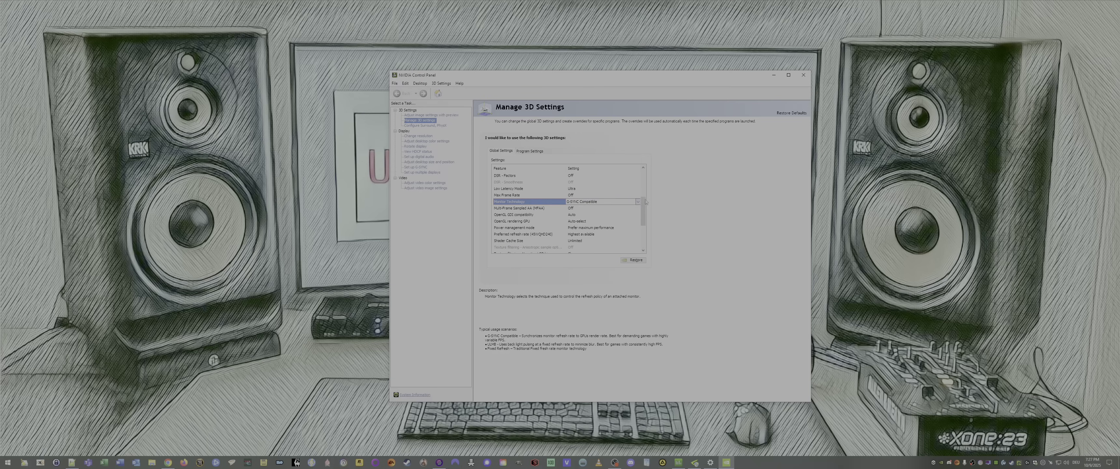
pyautogui.scroll(-3, 558, 244)
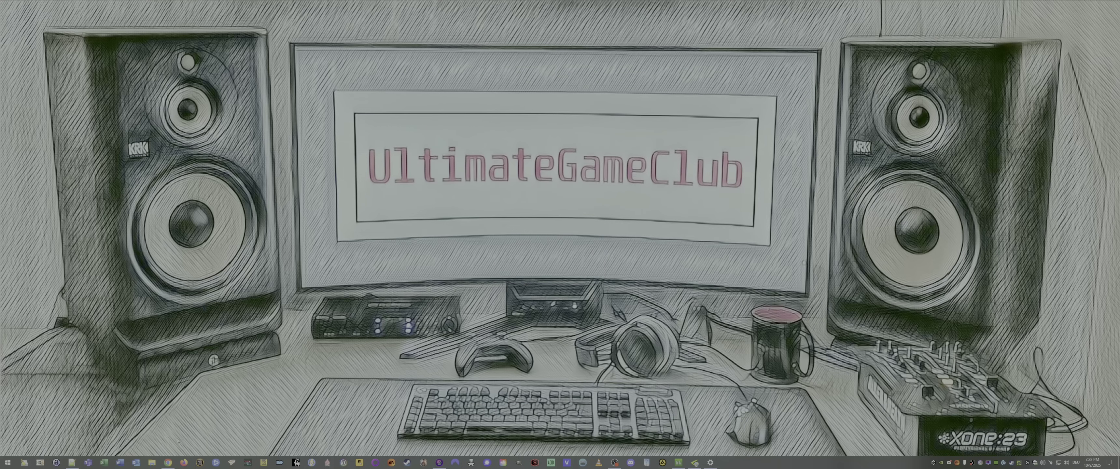
# View the Guru3D NVIDIA Inspector v2.4.0.29 download page, minimise the browser, and open Start.
pyautogui.moveTo(169, 462)
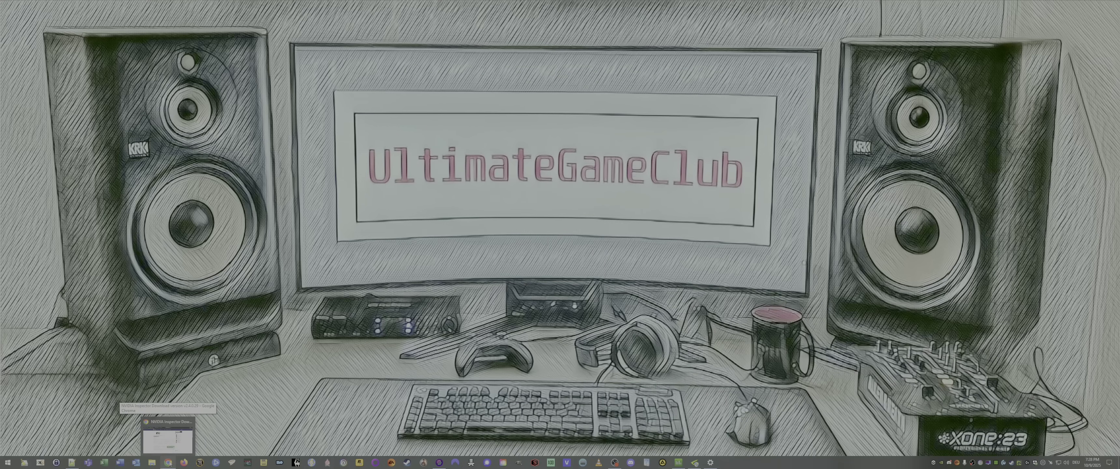
pyautogui.click(169, 462)
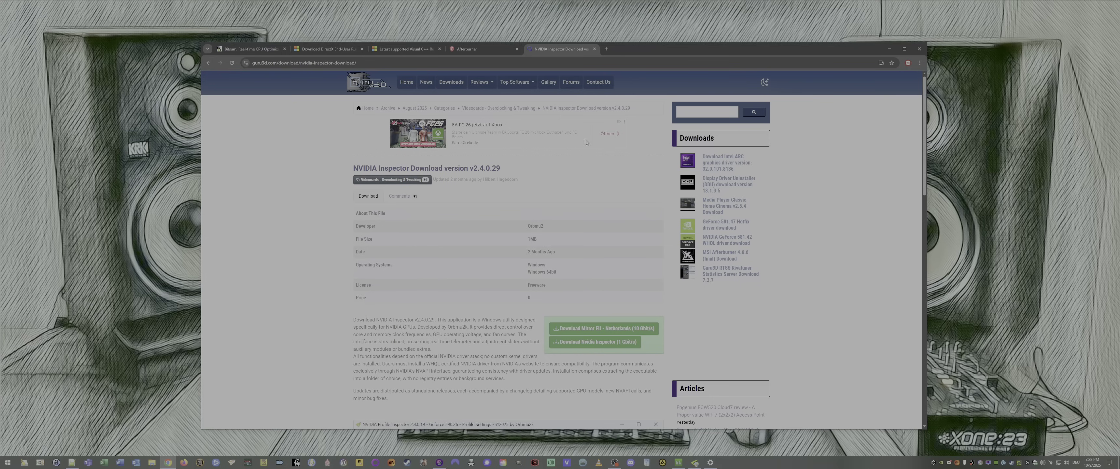
pyautogui.click(889, 49)
pyautogui.press('super')
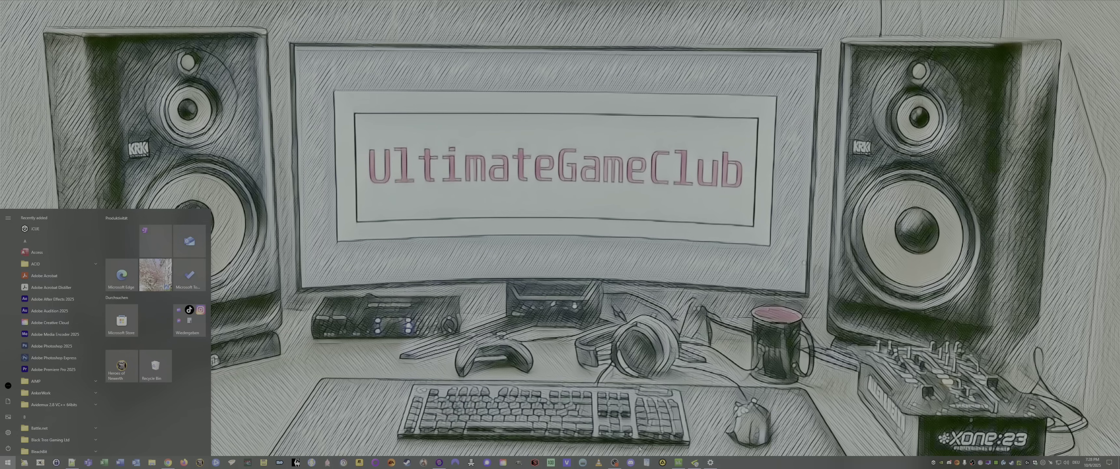
# In Profile Inspector, search for 'ansel' and turn Ansel - Enabled off.
pyautogui.click(693, 462)
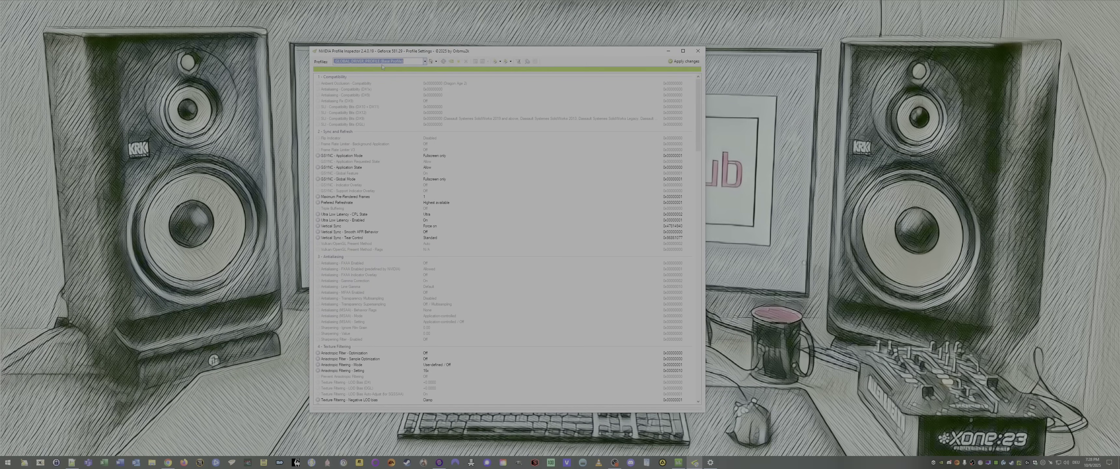
pyautogui.click(481, 202)
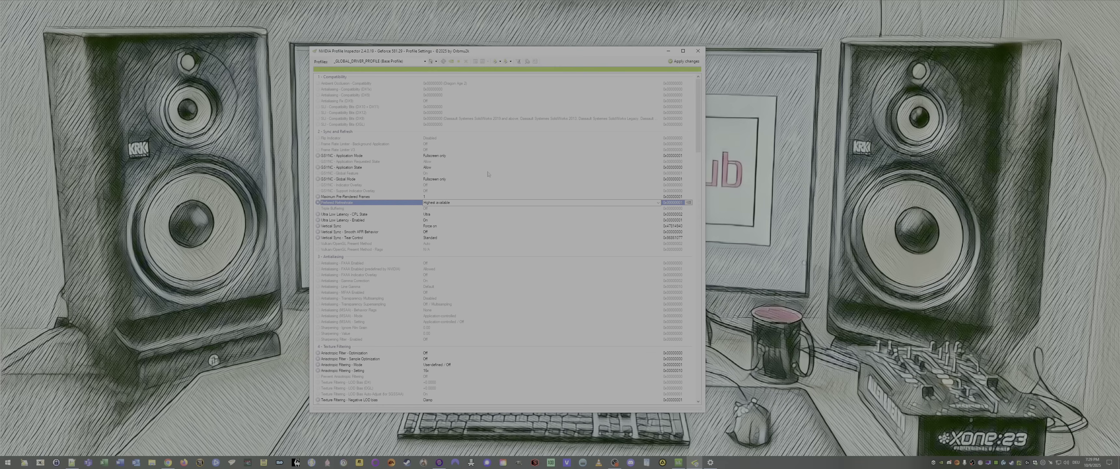
pyautogui.hotkey('ctrl', 'f')
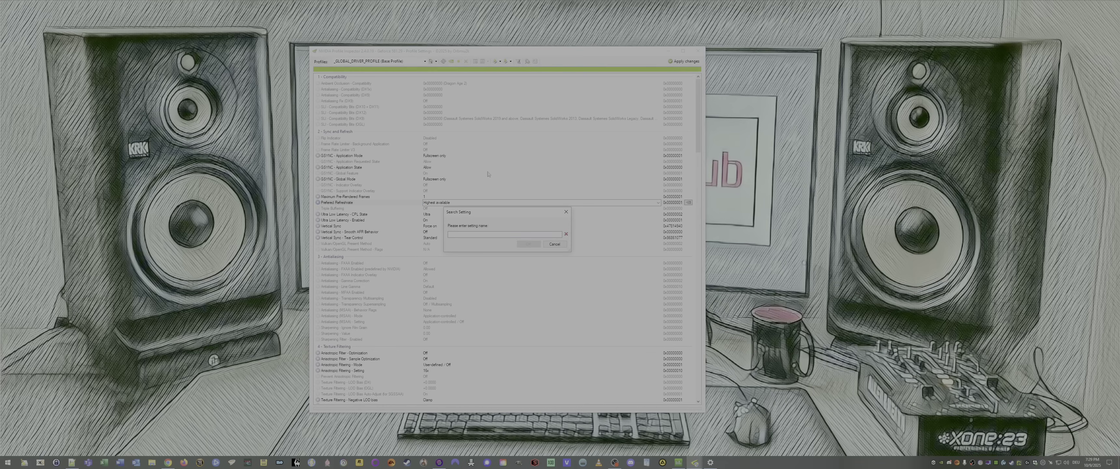
pyautogui.write('ansel')
pyautogui.press('Return')
pyautogui.click(658, 84)
pyautogui.click(648, 93)
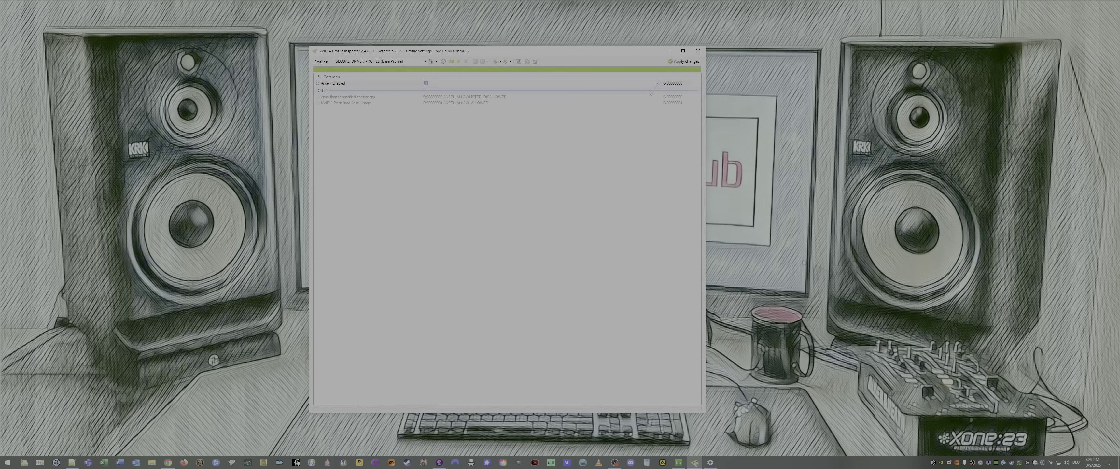
# Set NVIDIA Predefined Ansel Usage to ANSEL_ALLOW_DISALLOWED, apply it globally, and minimize the window.
pyautogui.click(605, 102)
pyautogui.click(658, 103)
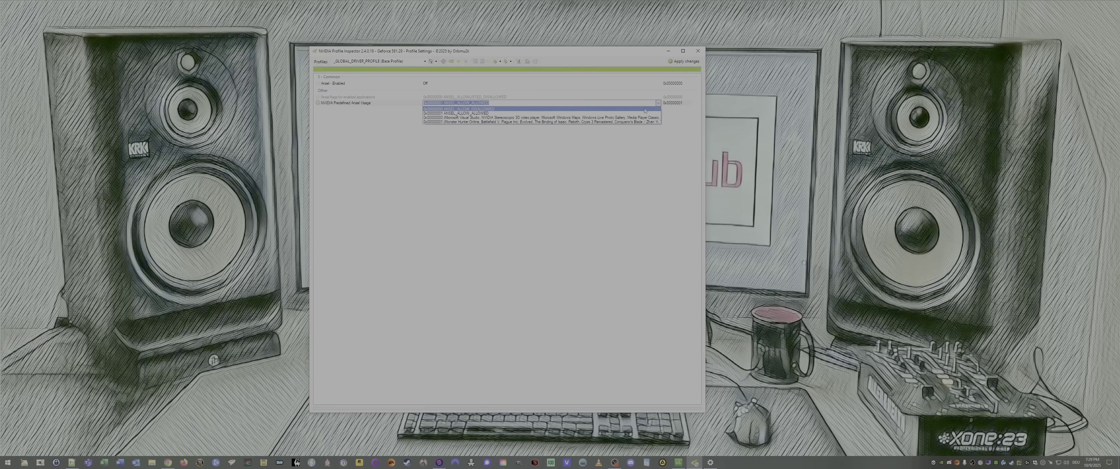
pyautogui.click(644, 110)
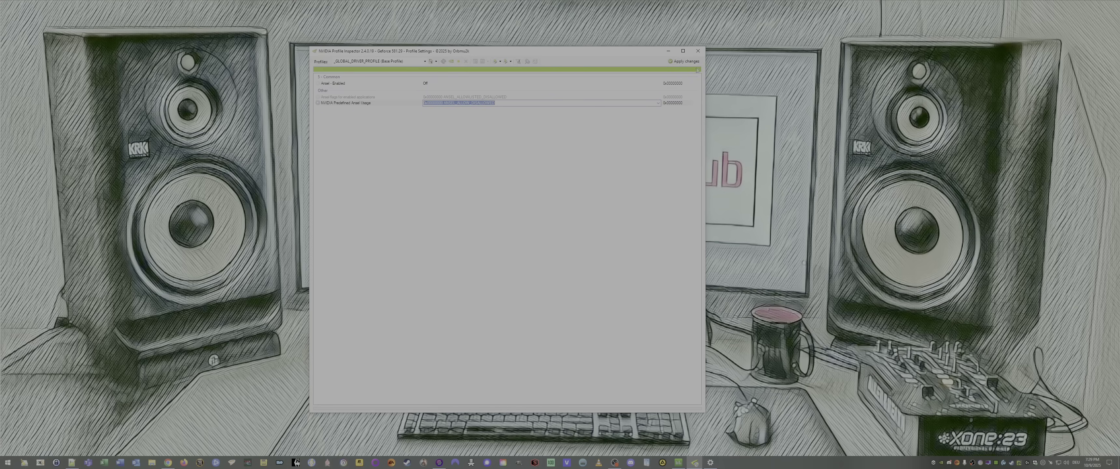
pyautogui.click(684, 61)
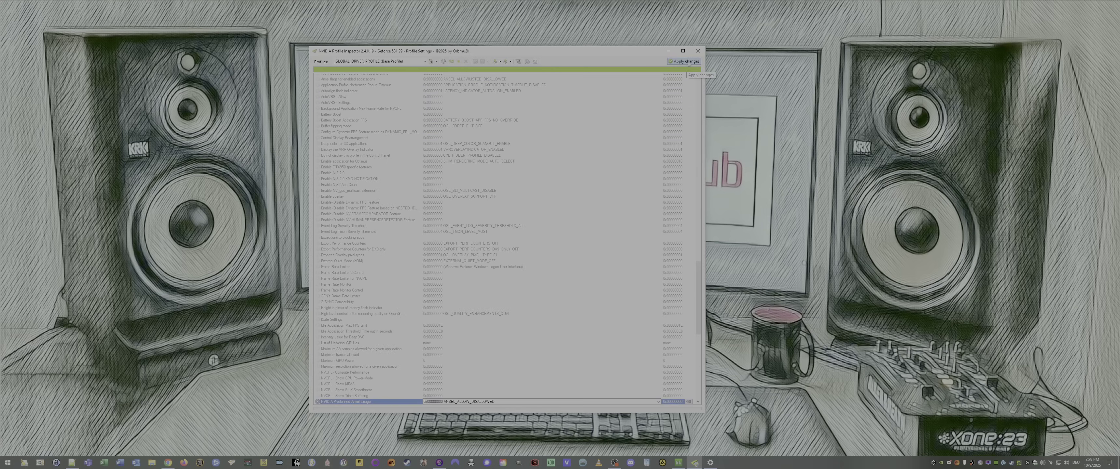
pyautogui.click(668, 51)
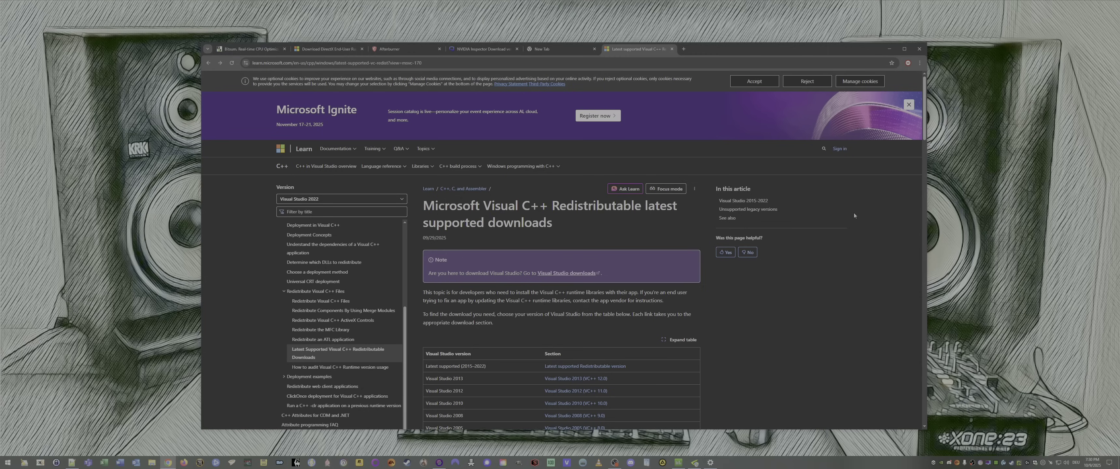
# Jump to the latest supported Visual C++ Redistributable links for ARM64, X86 and X64.
pyautogui.scroll(-2, 858, 288)
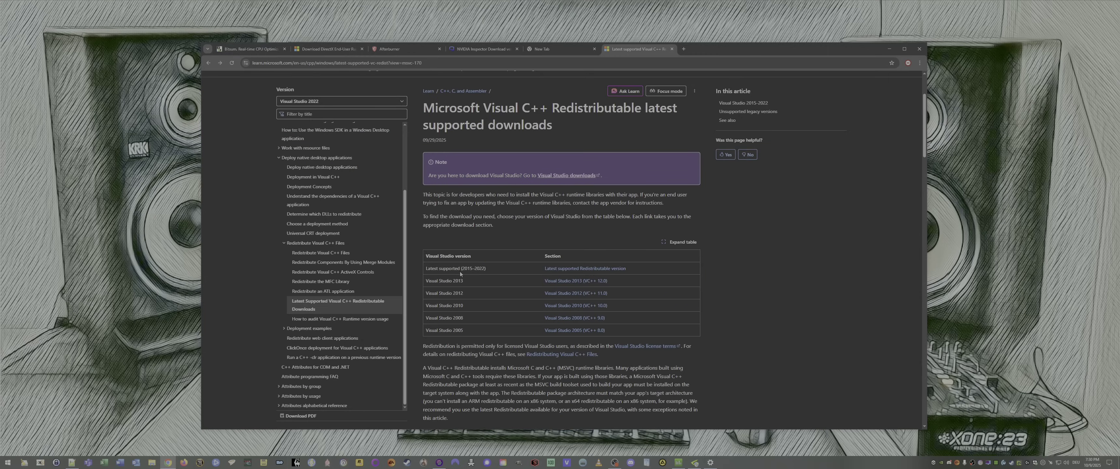
pyautogui.click(594, 268)
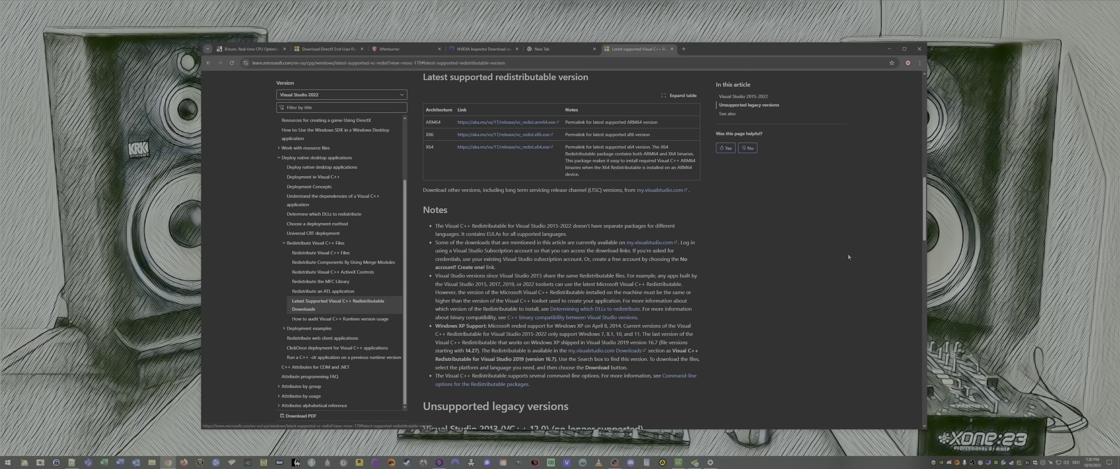
pyautogui.moveTo(426, 135); pyautogui.dragTo(551, 135)
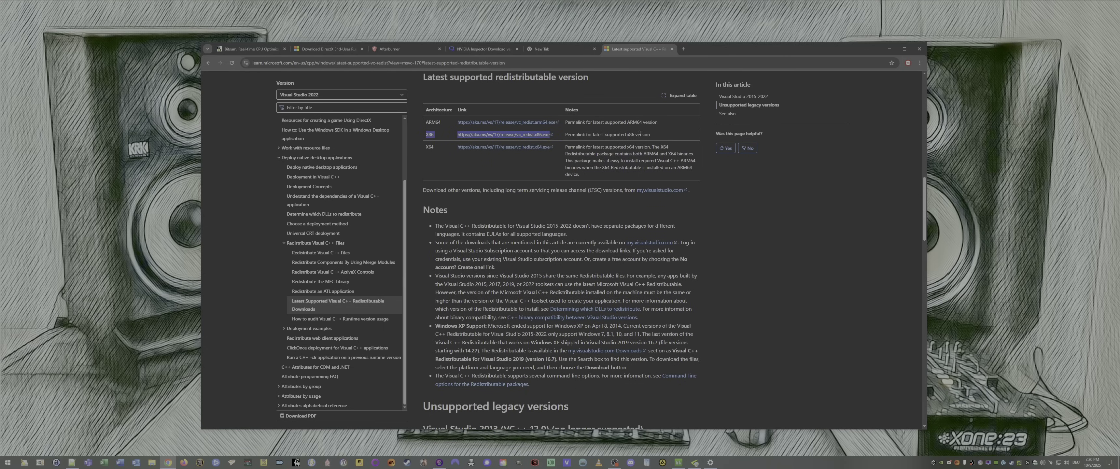
pyautogui.click(678, 139)
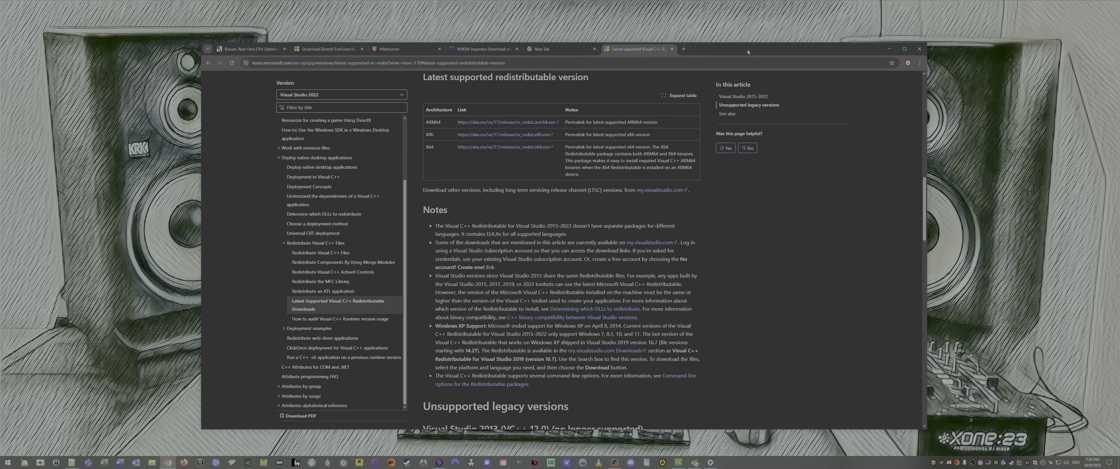
pyautogui.press('super+d')
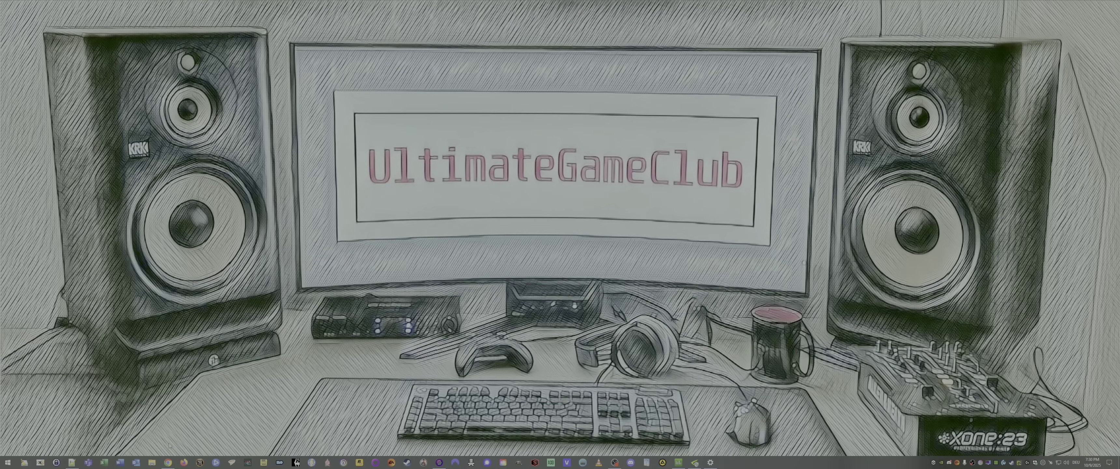
pyautogui.click(168, 462)
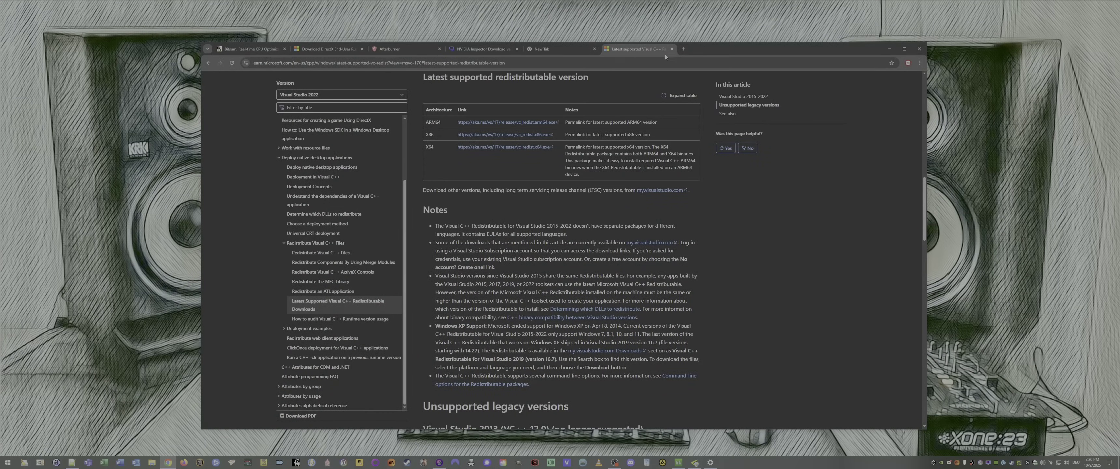
# Close the extra tabs, download dxwebsetup.exe for DirectX End-User Runtime, and accept its license.
pyautogui.click(672, 49)
pyautogui.click(594, 49)
pyautogui.click(330, 49)
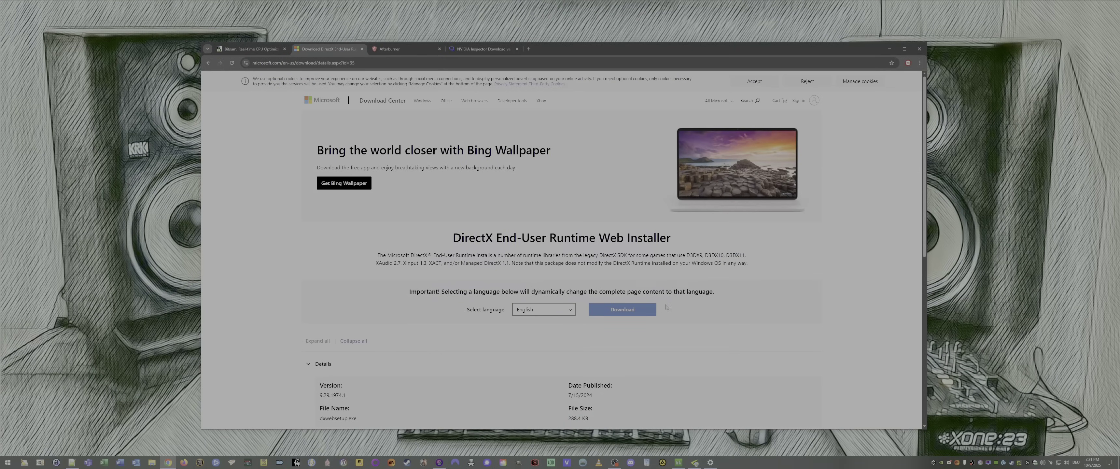
pyautogui.click(629, 309)
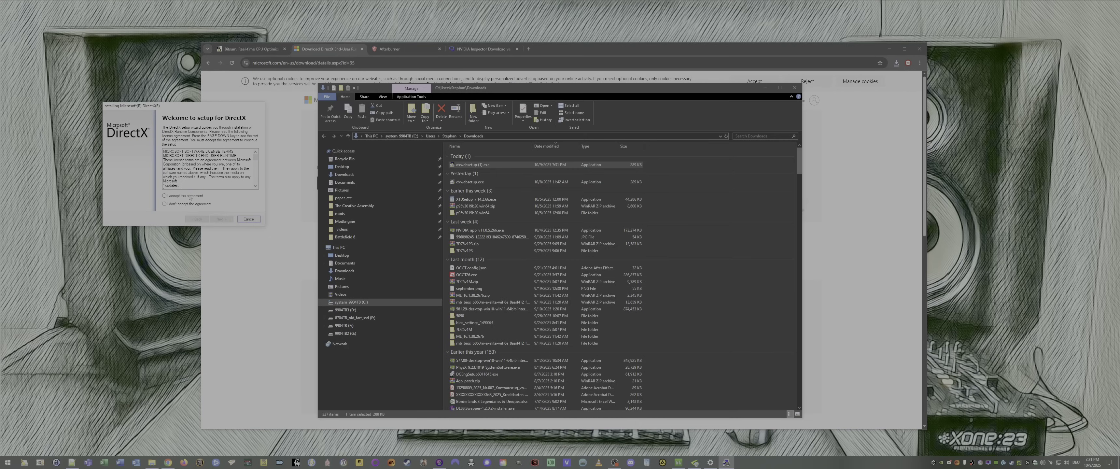
pyautogui.click(190, 196)
pyautogui.click(794, 87)
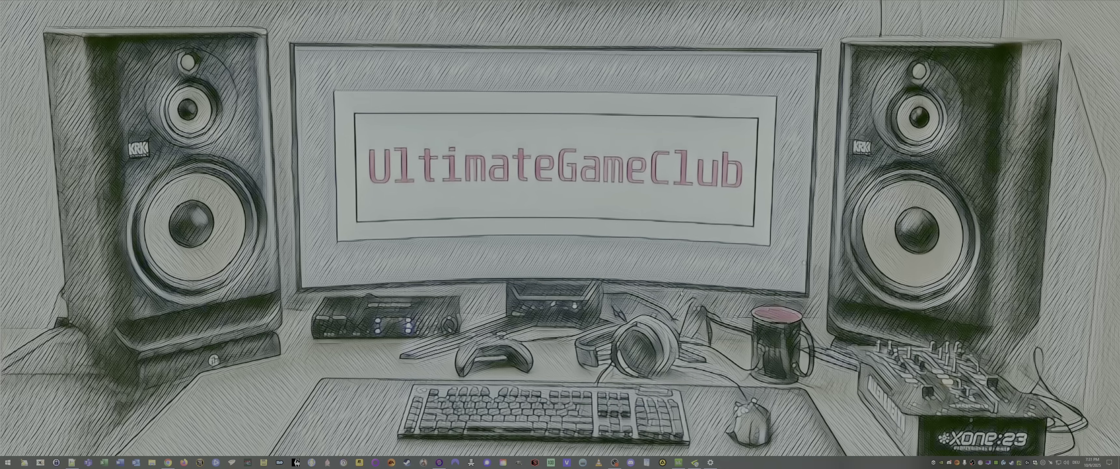
# From the desktop menu, set NVIDIA Control Panel's Shader Cache Size from Unlimited to Disabled, then close it.
pyautogui.rightClick(775, 358)
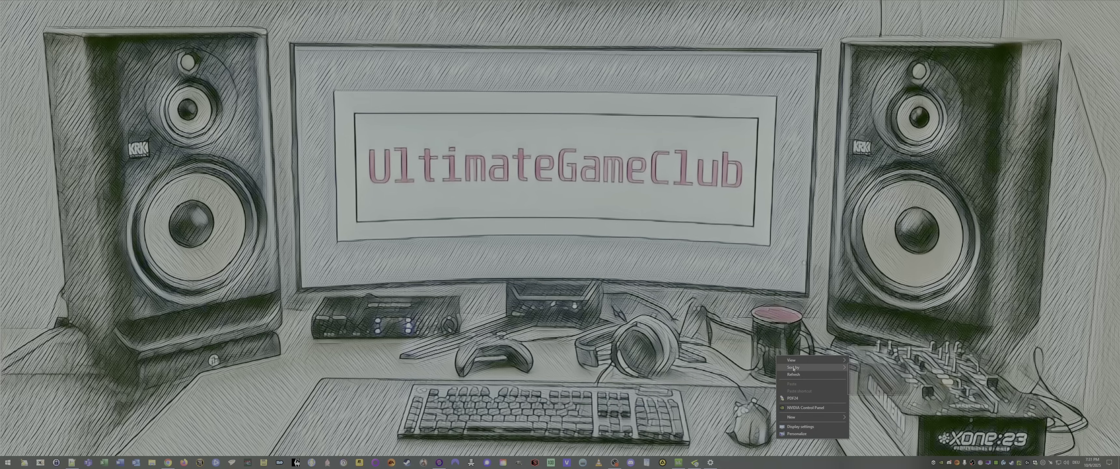
pyautogui.click(820, 409)
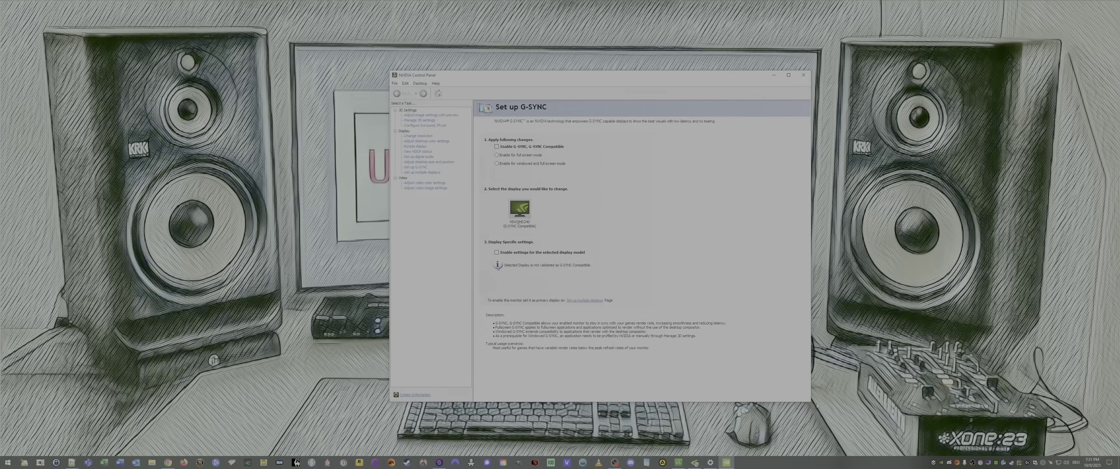
pyautogui.click(422, 121)
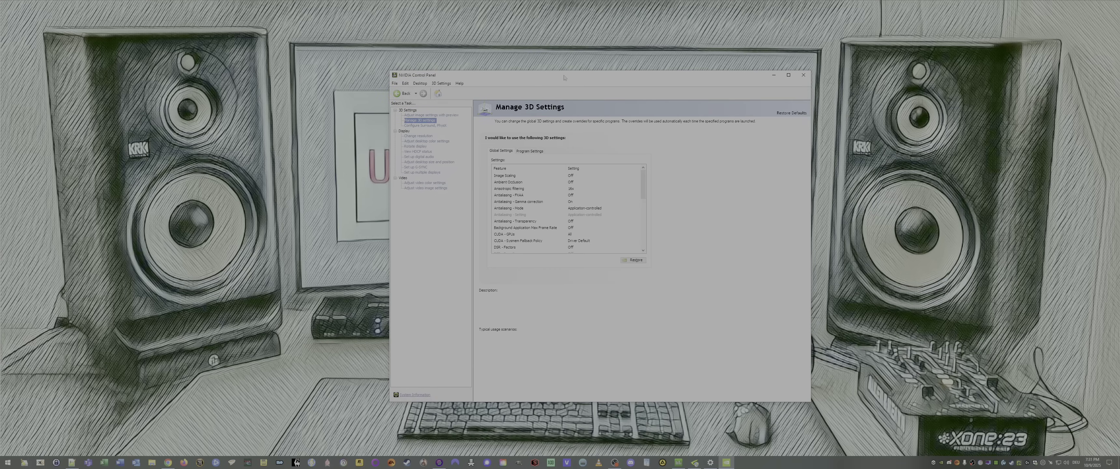
pyautogui.moveTo(535, 84); pyautogui.dragTo(605, 90)
pyautogui.moveTo(713, 193); pyautogui.dragTo(714, 239)
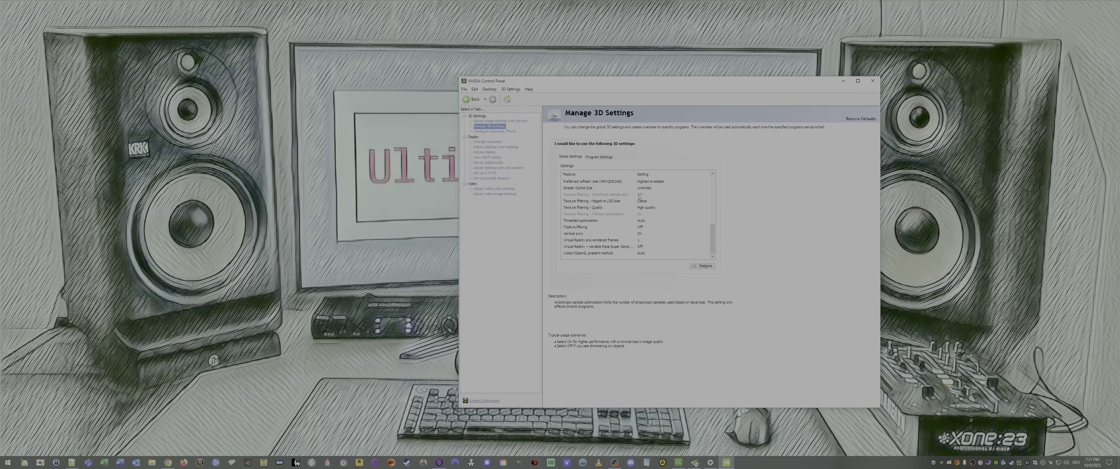
pyautogui.click(646, 188)
pyautogui.click(646, 188)
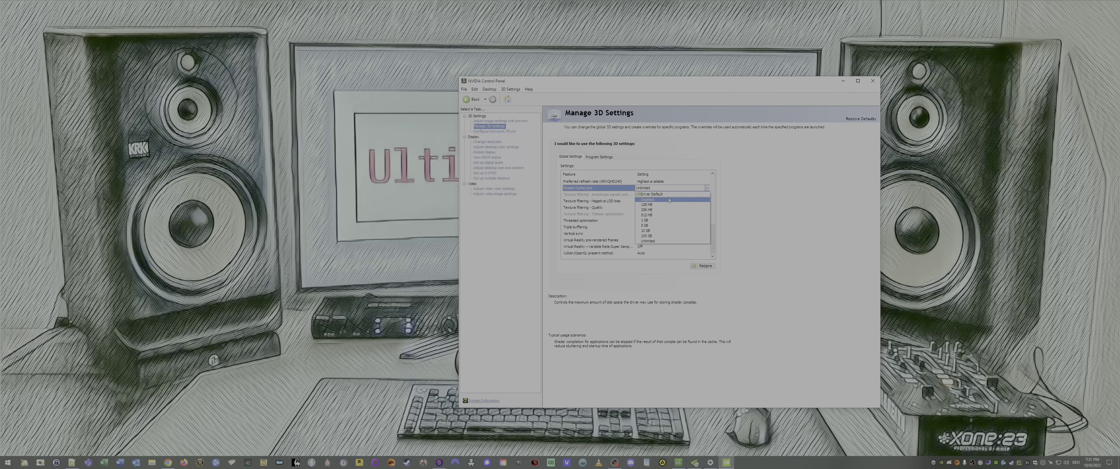
pyautogui.click(668, 200)
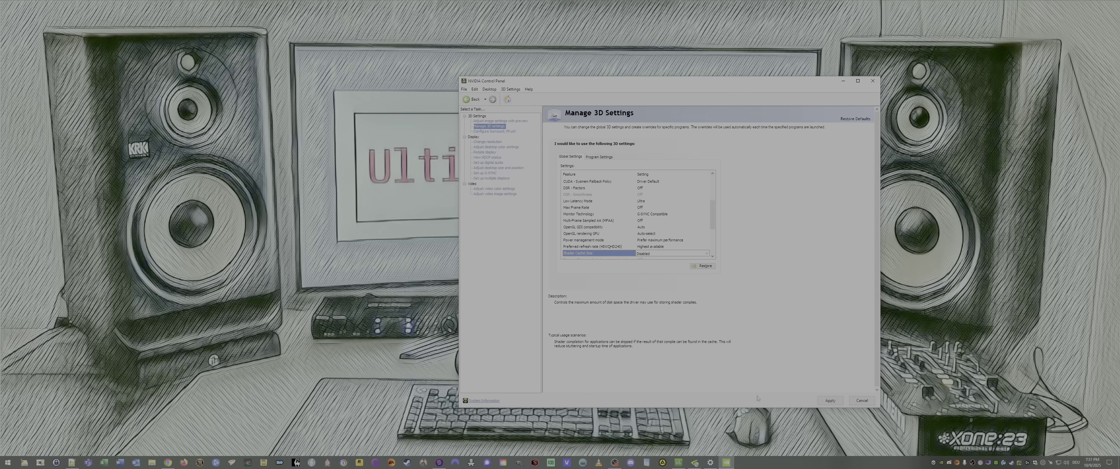
pyautogui.click(872, 80)
pyautogui.click(686, 262)
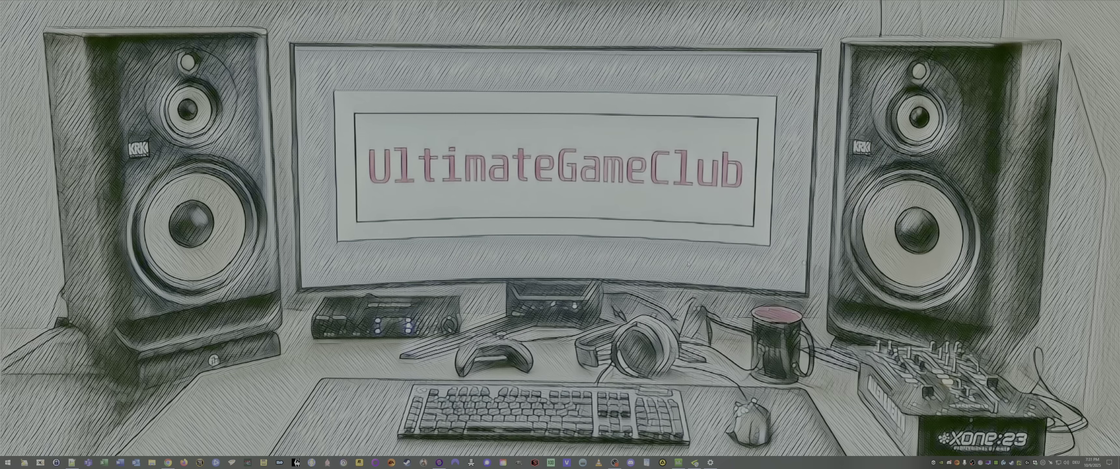
# Browse via %appdata% to AppData\Local\NVIDIA\DXCache and check the shader cache files.
pyautogui.click(152, 464)
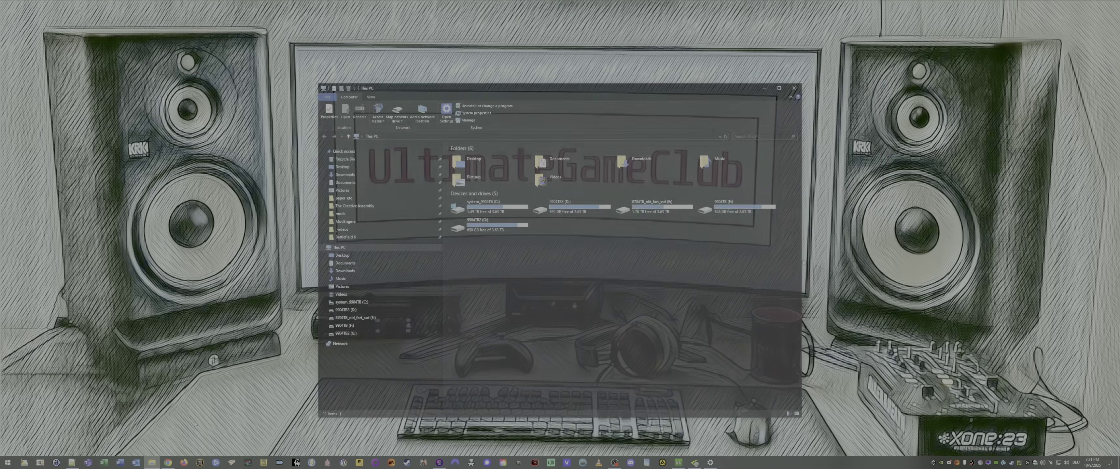
pyautogui.click(436, 136)
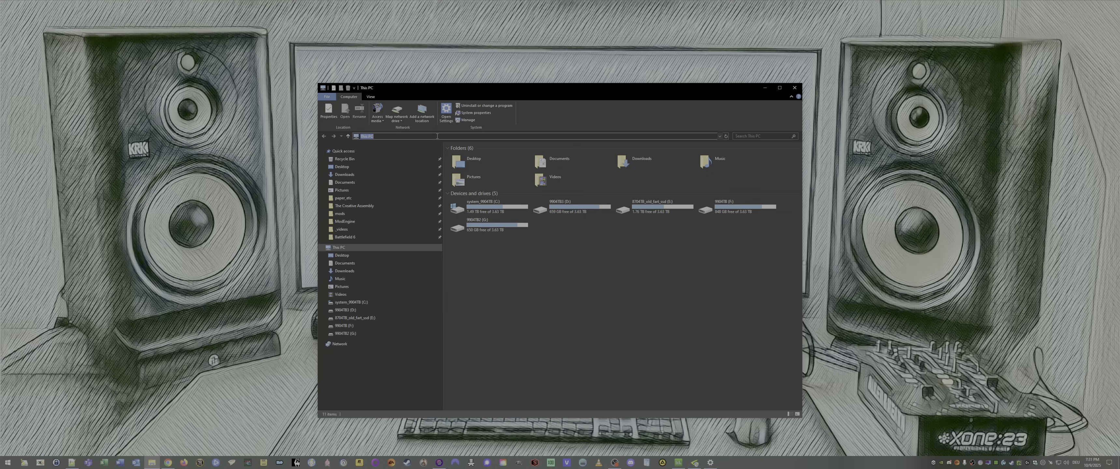
pyautogui.write('%appdata%')
pyautogui.press('Return')
pyautogui.click(476, 136)
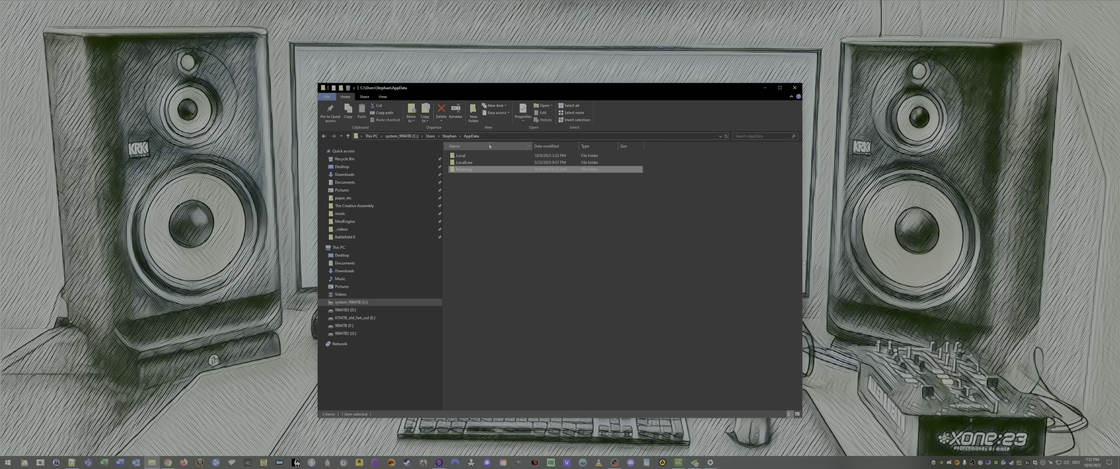
pyautogui.doubleClick(482, 155)
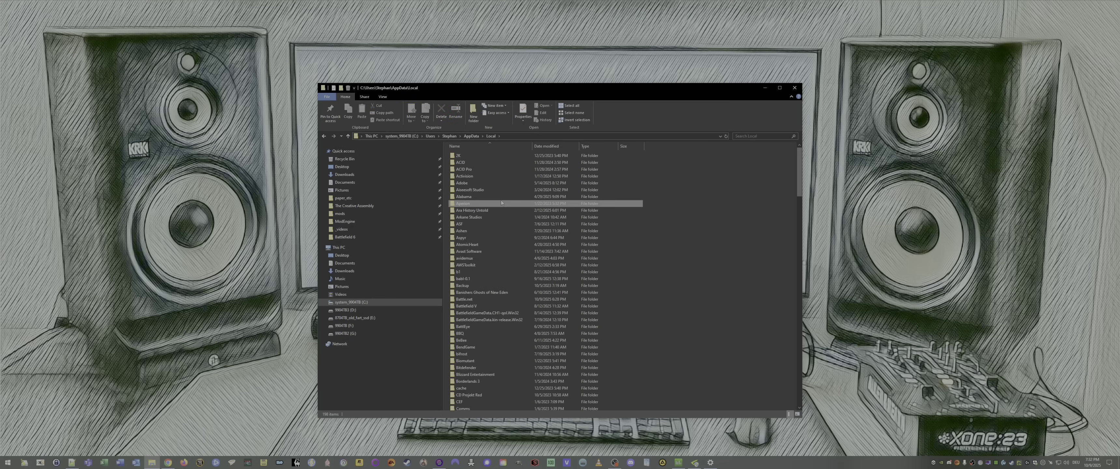
pyautogui.write('nord')
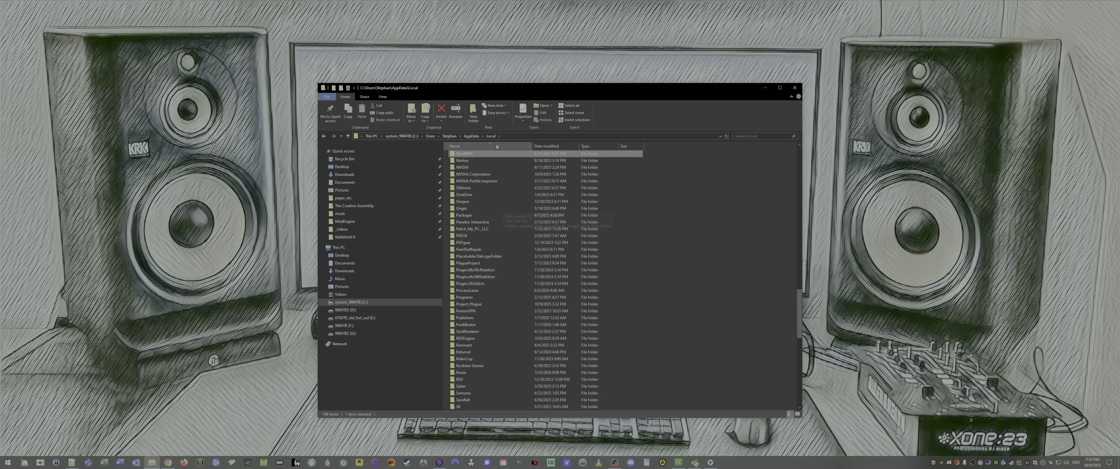
pyautogui.doubleClick(499, 168)
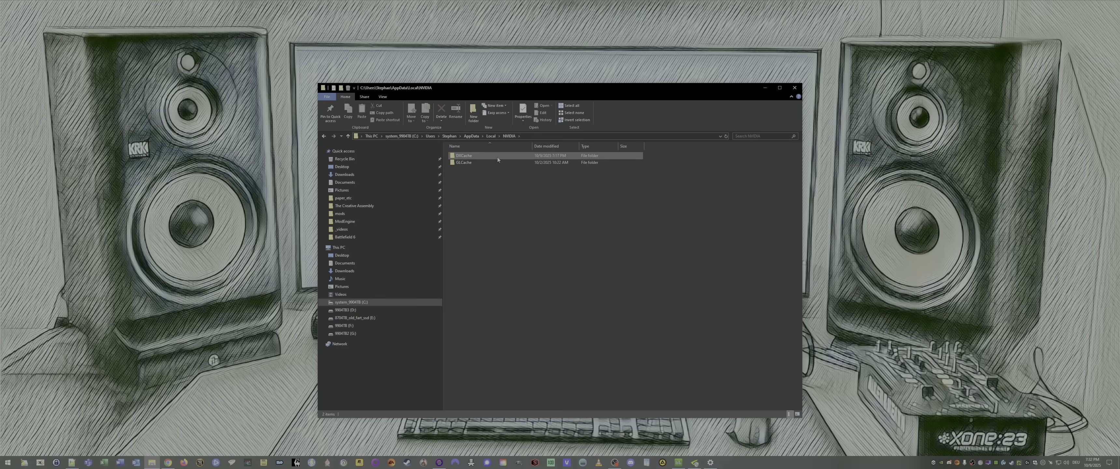
pyautogui.doubleClick(497, 157)
pyautogui.click(498, 177)
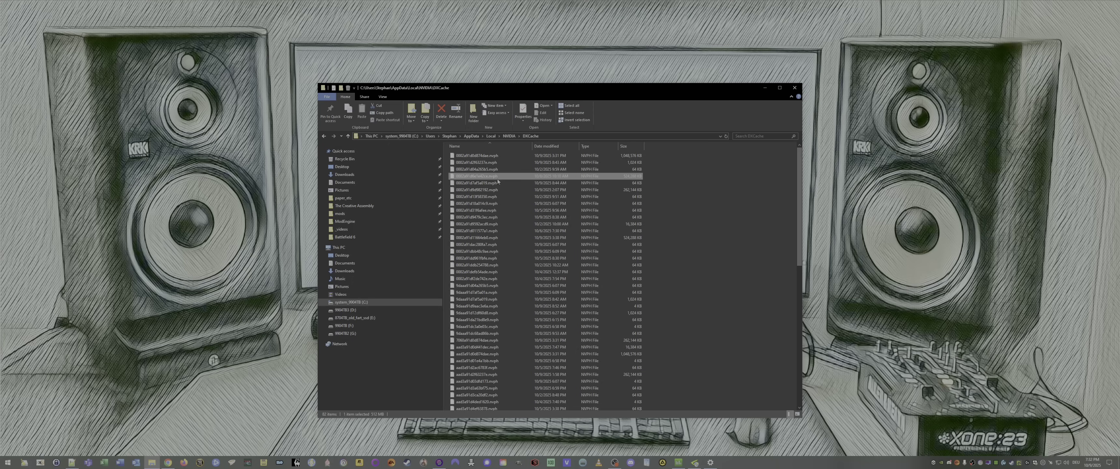
pyautogui.click(720, 205)
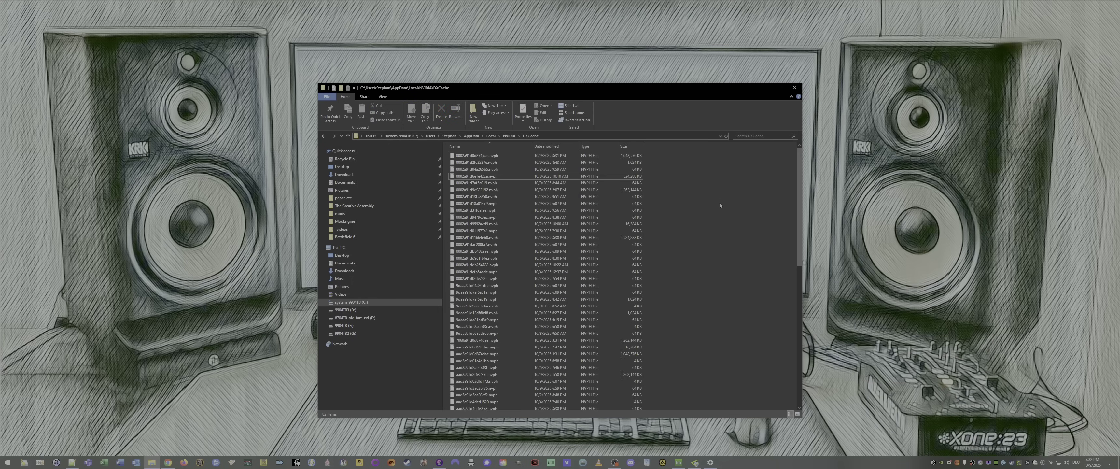
# Check the GLCache folder, then open the DXCache folder under AppData\LocalLow\NVIDIA.
pyautogui.click(509, 136)
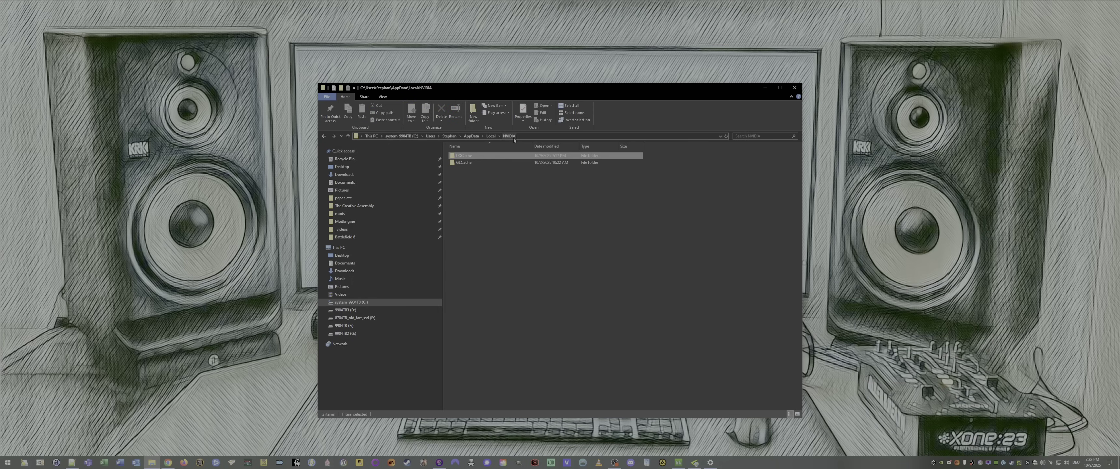
pyautogui.doubleClick(478, 163)
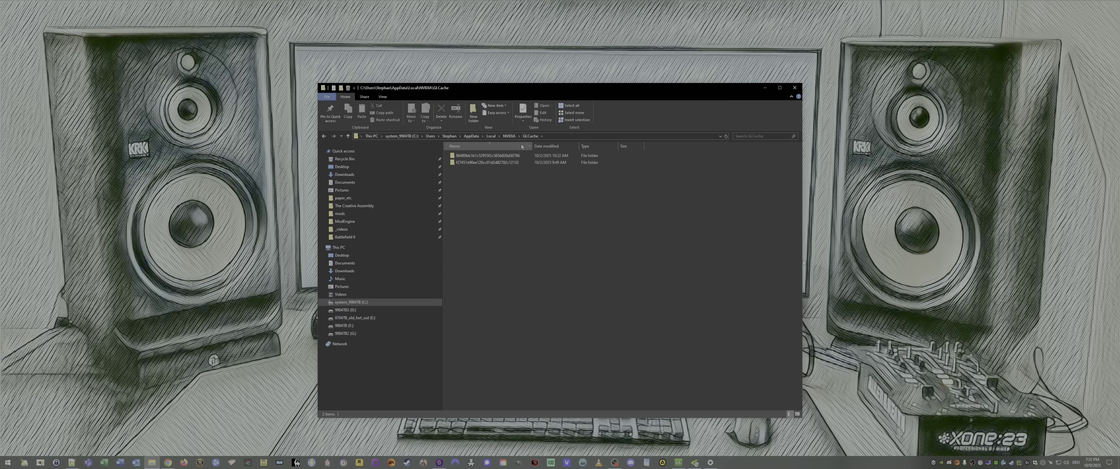
pyautogui.click(466, 138)
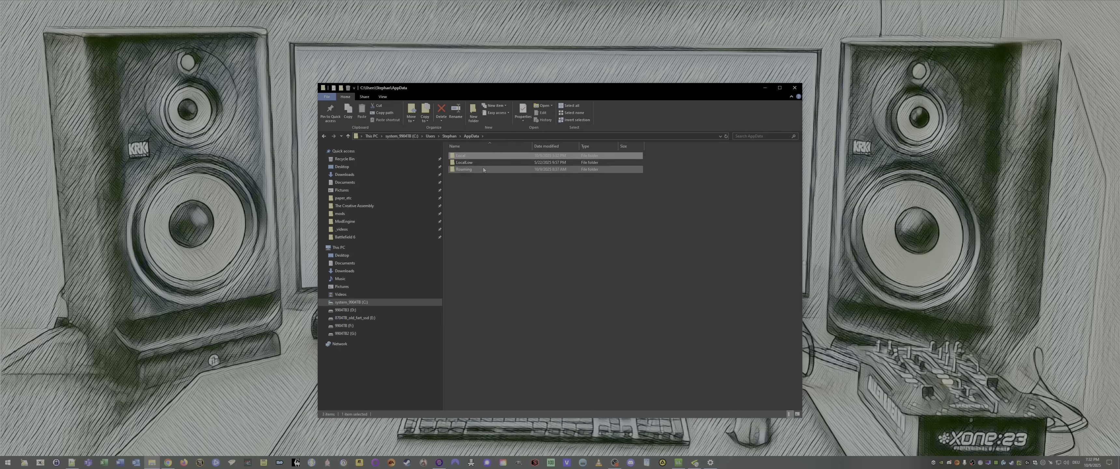
pyautogui.click(484, 166)
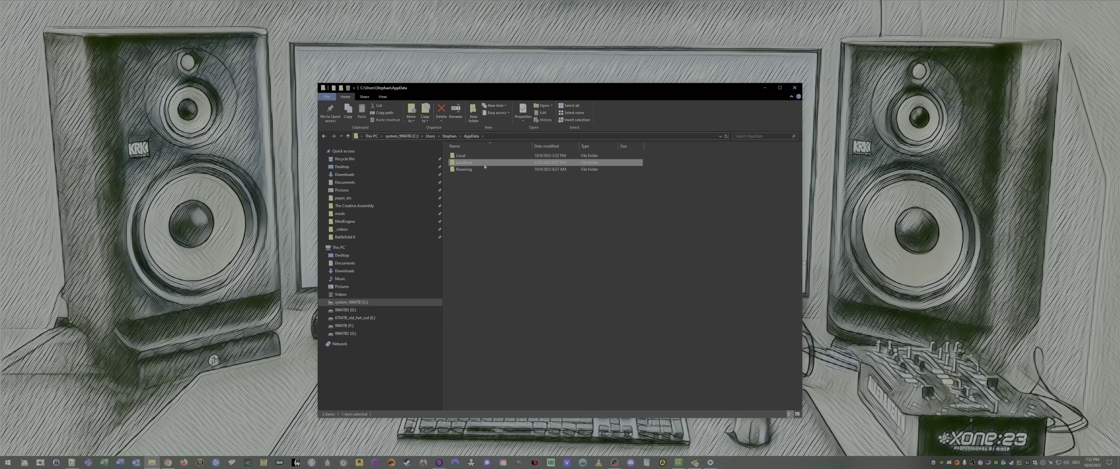
pyautogui.doubleClick(484, 166)
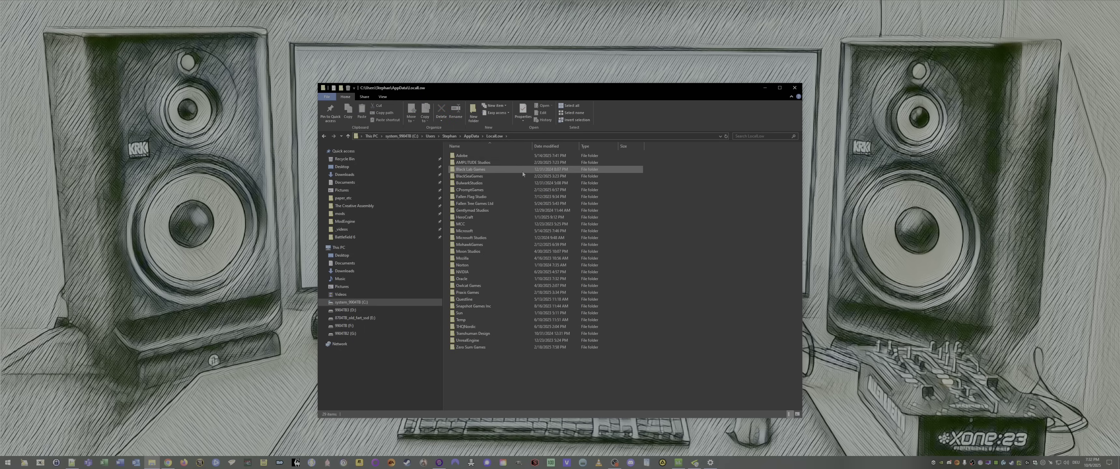
pyautogui.doubleClick(491, 271)
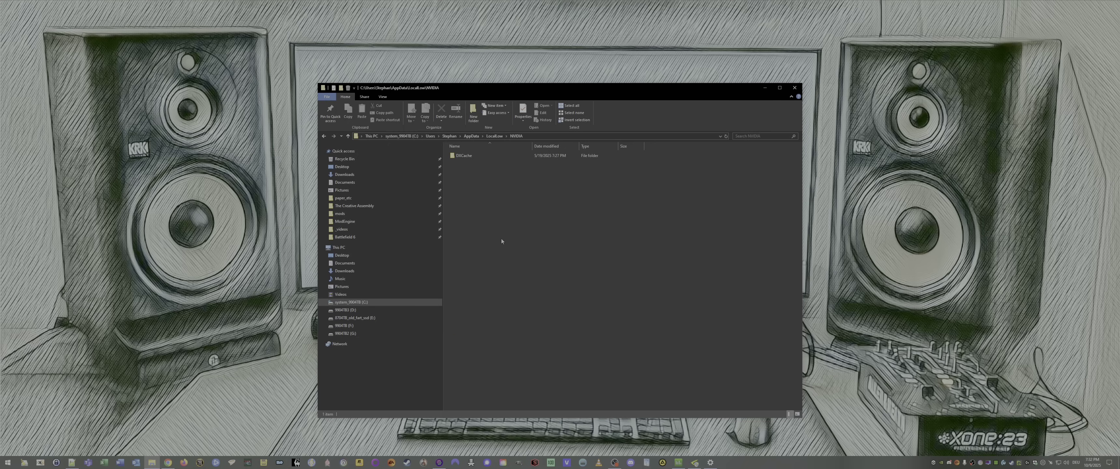
pyautogui.doubleClick(490, 156)
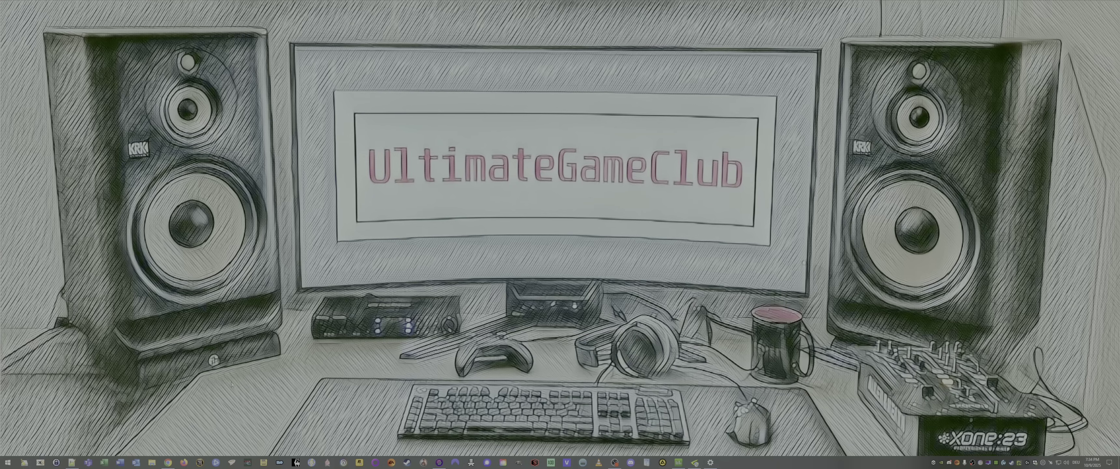
# Return to the MSI Afterburner page in Chrome and download the 4.6.6 Final installer zip.
pyautogui.click(168, 462)
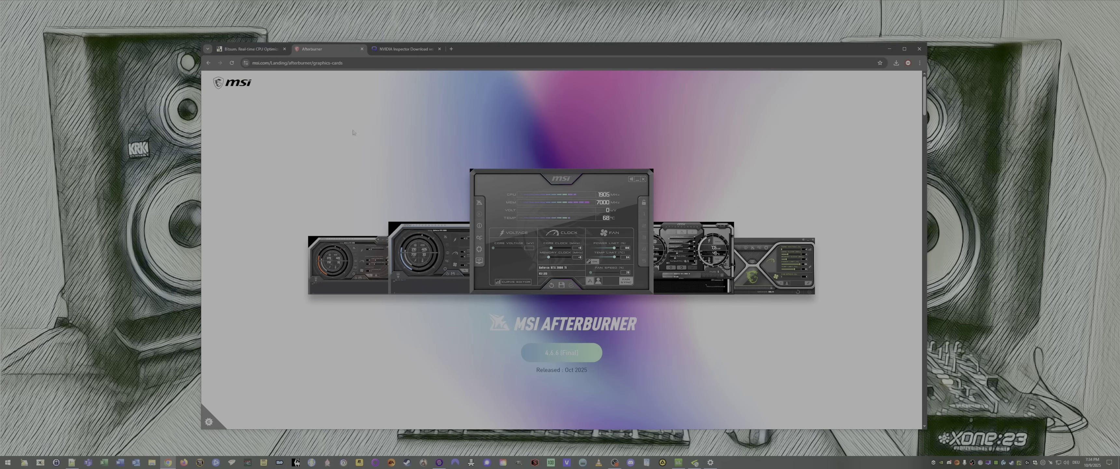
pyautogui.click(561, 352)
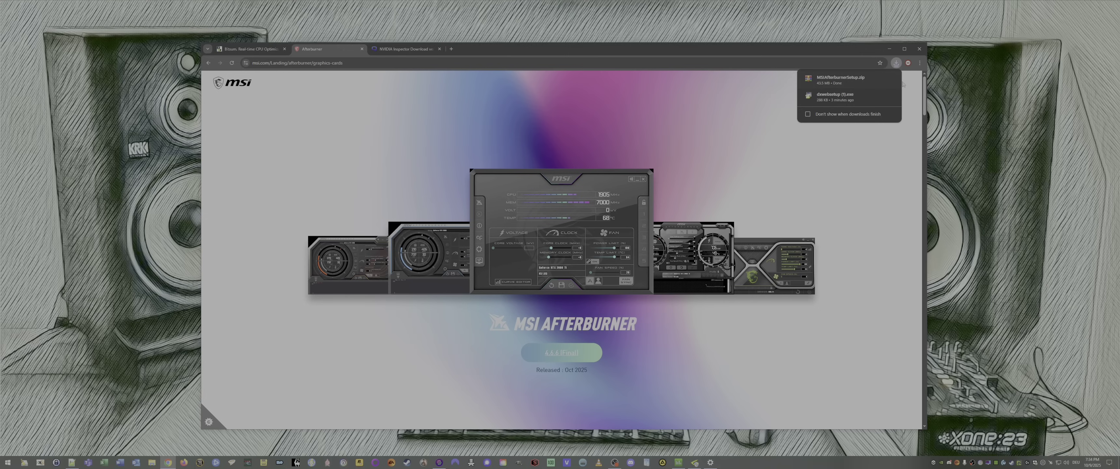
# Extract MSIAfterburnerSetup.zip into the Downloads folder.
pyautogui.click(877, 79)
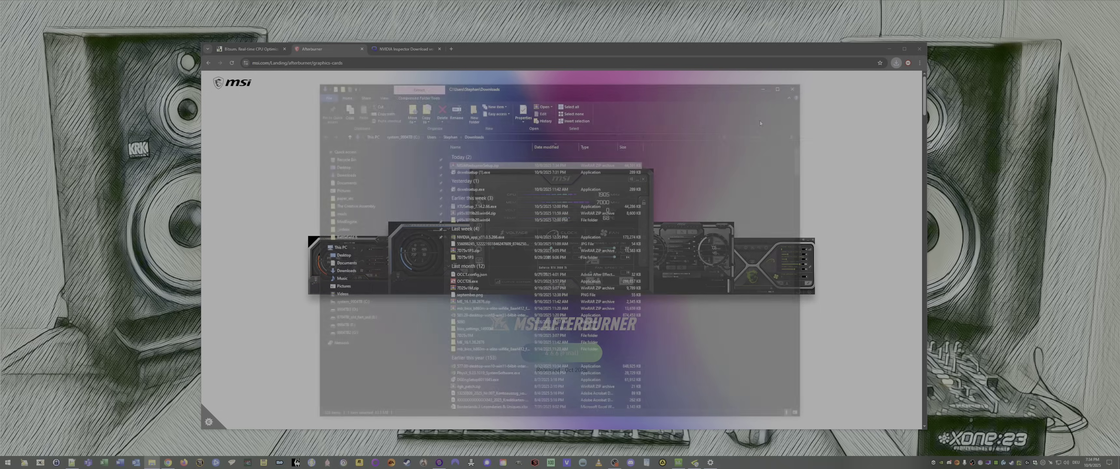
pyautogui.rightClick(513, 165)
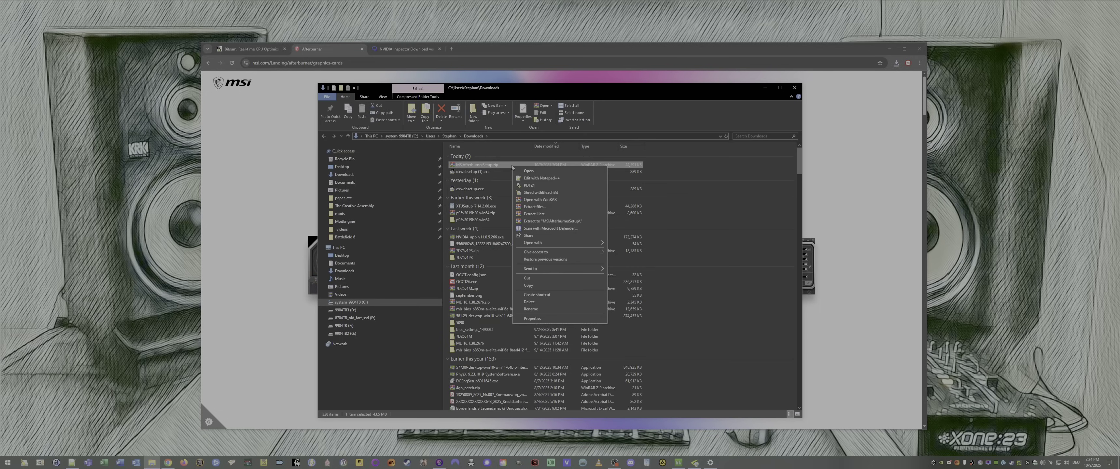
pyautogui.click(553, 215)
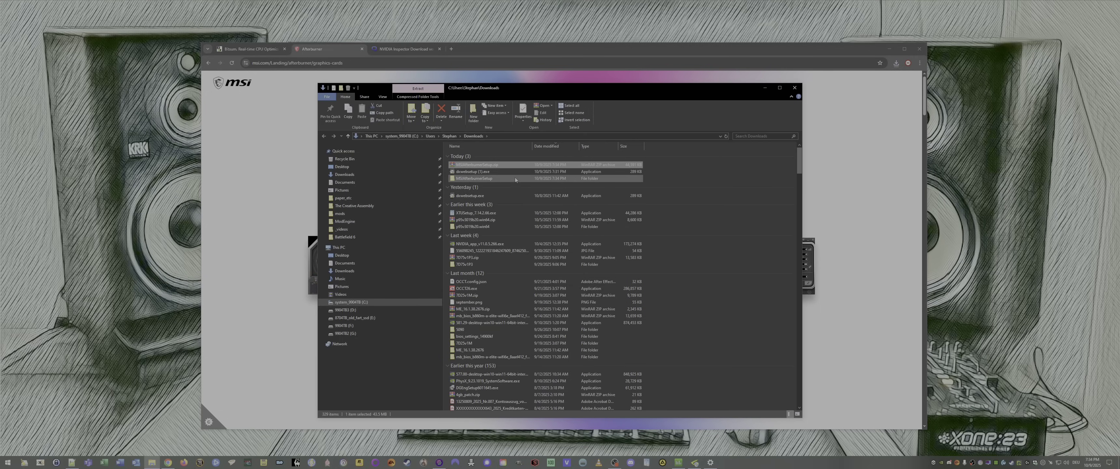
# Launch MSIAfterburnerInstaller466.exe from the extracted folder, then close the installer.
pyautogui.doubleClick(518, 165)
pyautogui.doubleClick(568, 155)
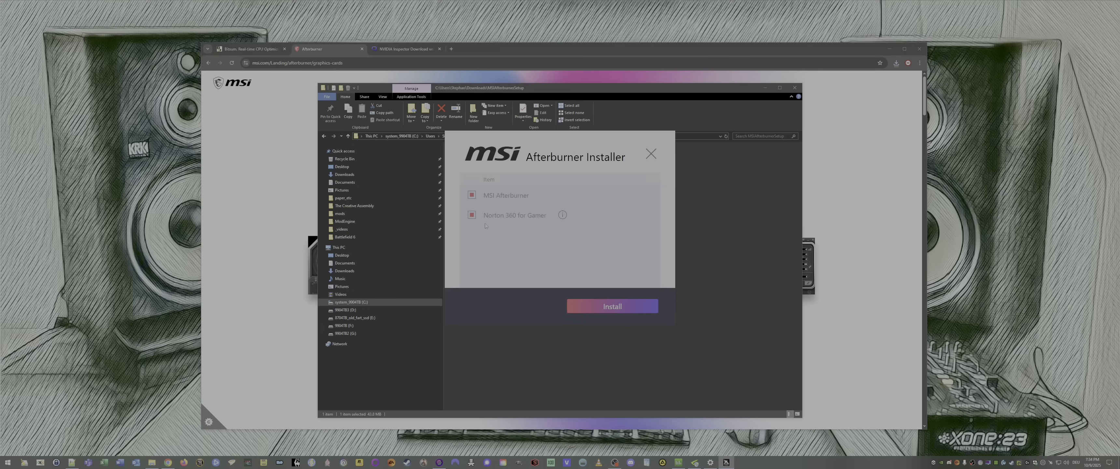
pyautogui.click(651, 154)
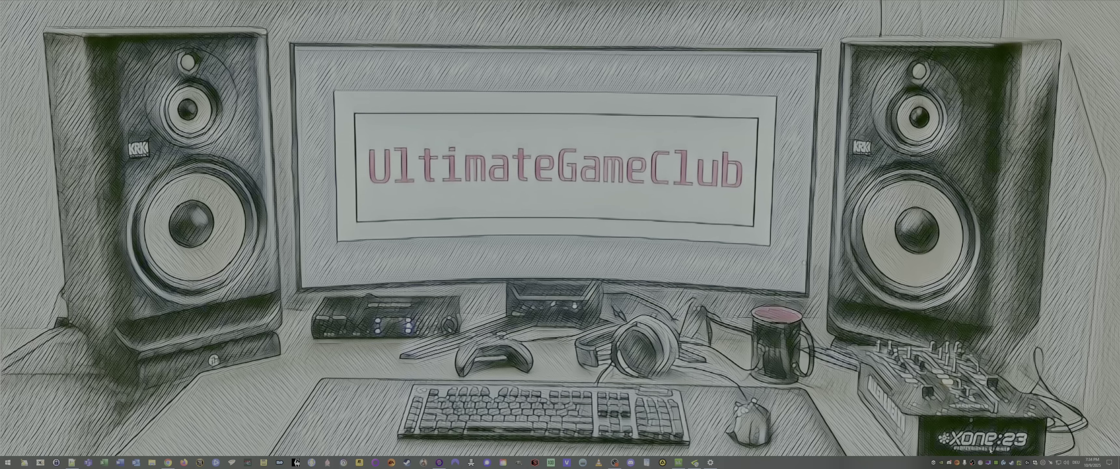
# Move the RTSS on-screen display to offset 46/82, enlarge its zoom, then minimize RTSS.
pyautogui.click(987, 461)
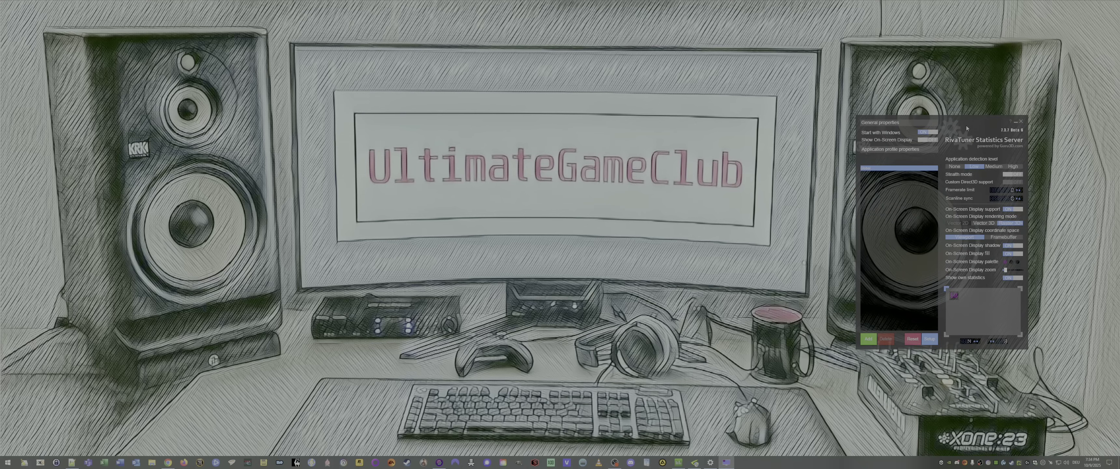
pyautogui.moveTo(966, 125); pyautogui.dragTo(671, 136)
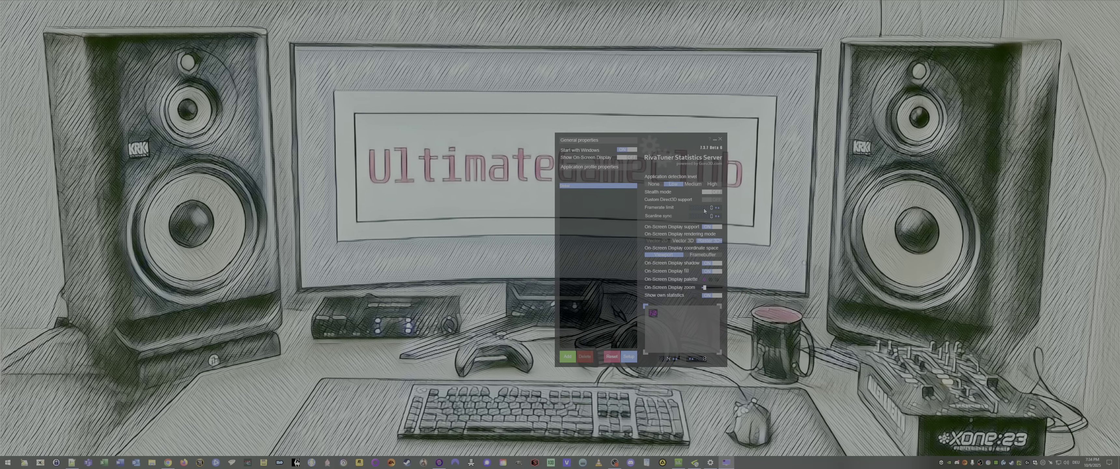
pyautogui.moveTo(704, 211)
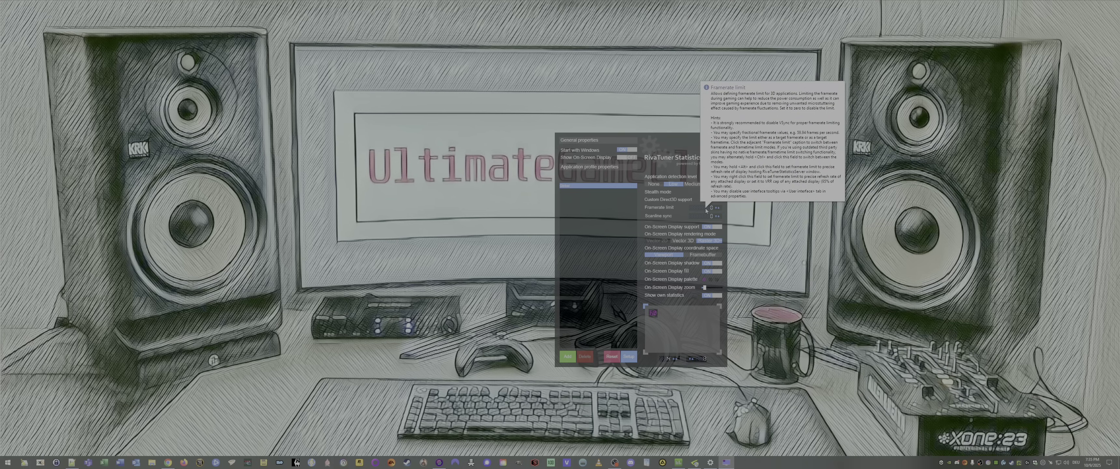
pyautogui.moveTo(607, 233)
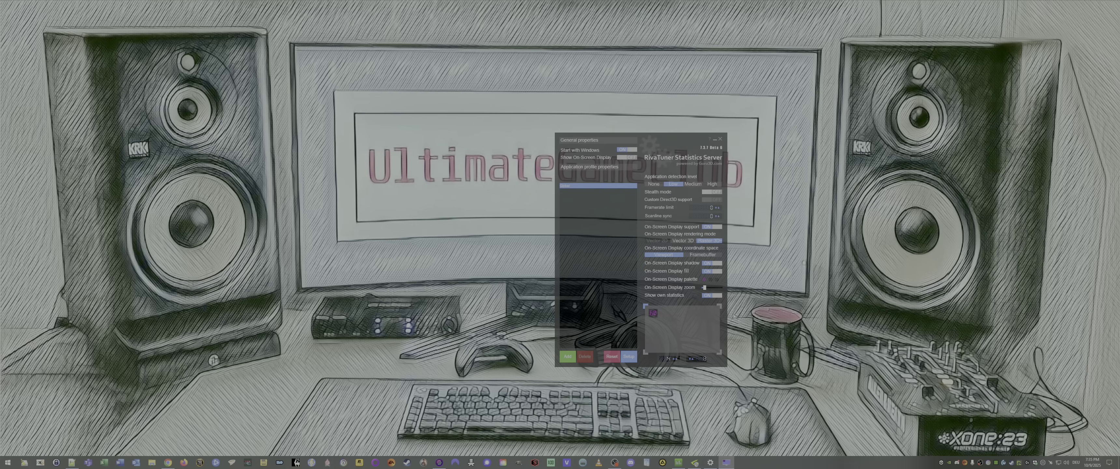
pyautogui.moveTo(657, 312)
pyautogui.mouseDown()
pyautogui.moveTo(672, 327)
pyautogui.moveTo(653, 314)
pyautogui.mouseUp()
pyautogui.moveTo(653, 314)
pyautogui.mouseDown()
pyautogui.moveTo(652, 335)
pyautogui.moveTo(697, 342)
pyautogui.moveTo(689, 329)
pyautogui.moveTo(667, 339)
pyautogui.moveTo(653, 313)
pyautogui.moveTo(656, 334)
pyautogui.moveTo(656, 316)
pyautogui.mouseUp()
pyautogui.moveTo(705, 287)
pyautogui.mouseDown()
pyautogui.moveTo(725, 289)
pyautogui.moveTo(706, 290)
pyautogui.mouseUp()
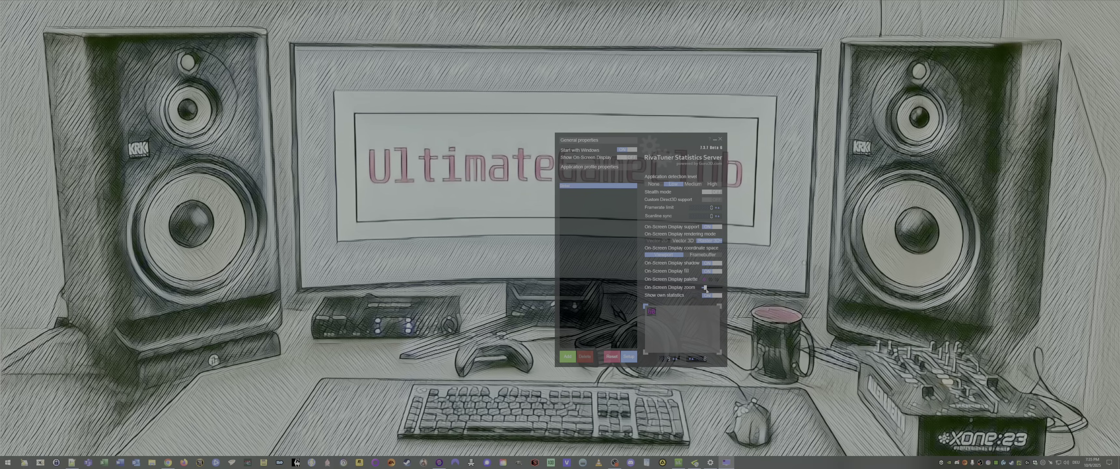
pyautogui.click(715, 139)
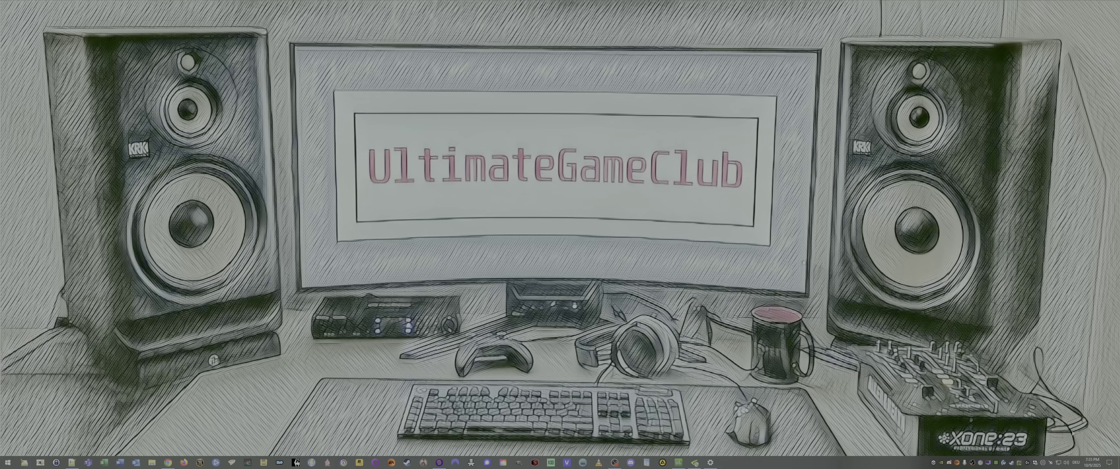
# Bring up MSI Afterburner from the tray and open its properties dialog.
pyautogui.click(1050, 461)
pyautogui.moveTo(807, 77); pyautogui.dragTo(596, 161)
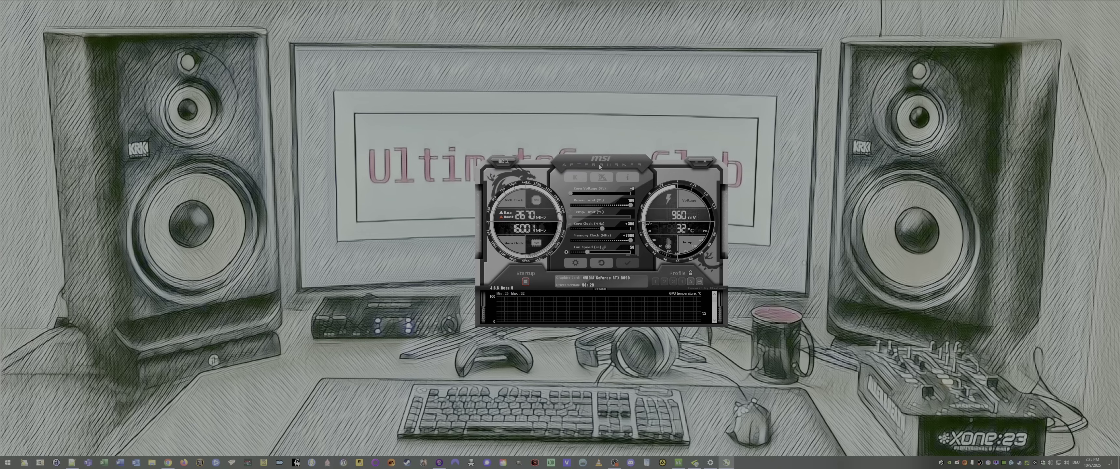
pyautogui.click(577, 263)
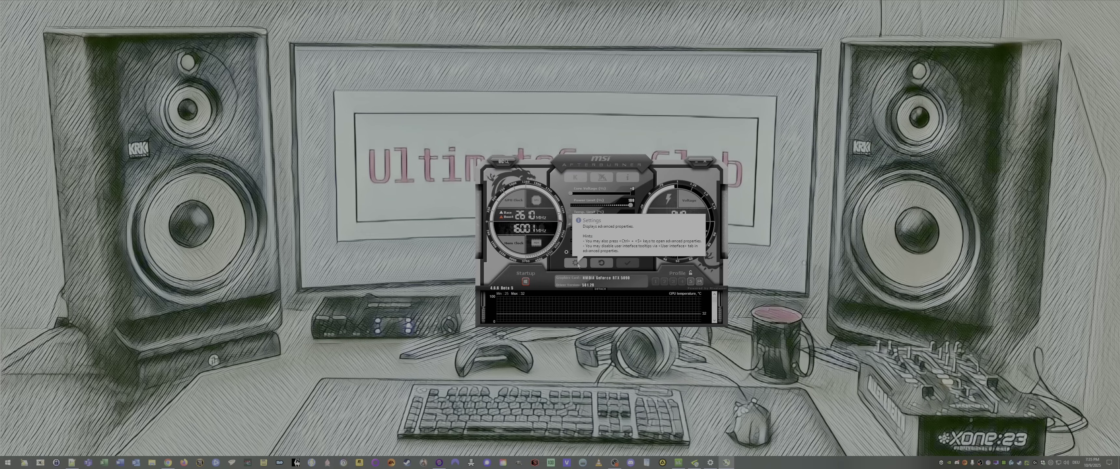
pyautogui.click(577, 263)
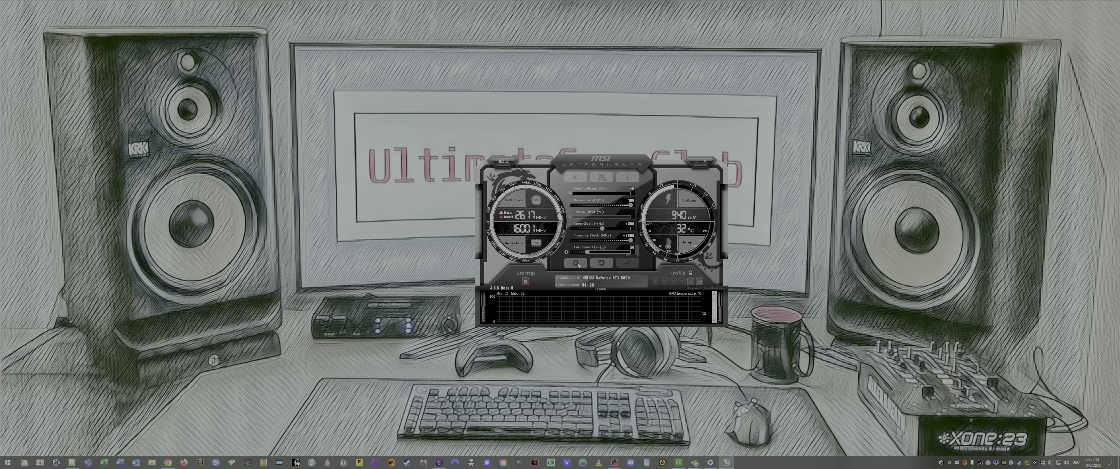
pyautogui.moveTo(545, 168); pyautogui.dragTo(838, 139)
pyautogui.click(639, 181)
pyautogui.click(639, 181)
pyautogui.click(640, 182)
pyautogui.click(640, 182)
# Check the User Interface skin list without changing it, then view the On-Screen Display settings.
pyautogui.click(843, 146)
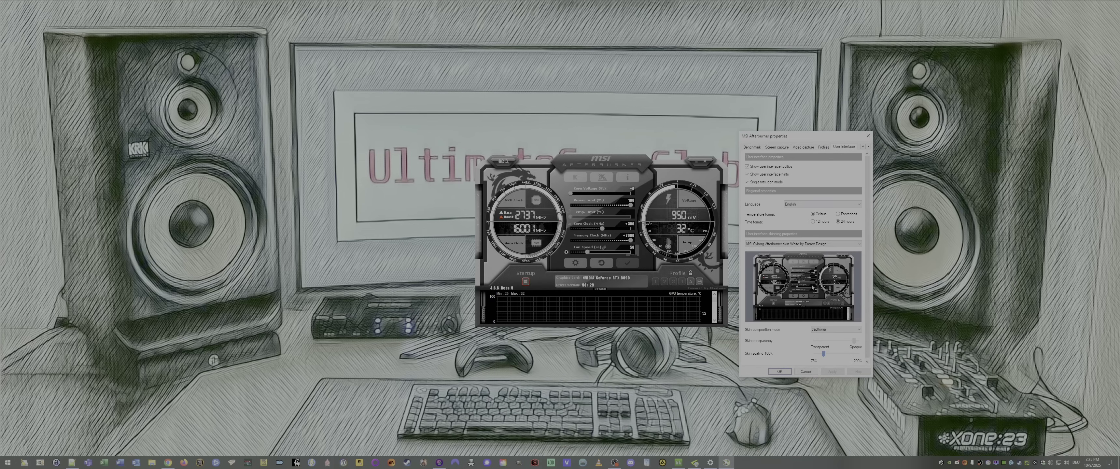
pyautogui.click(804, 244)
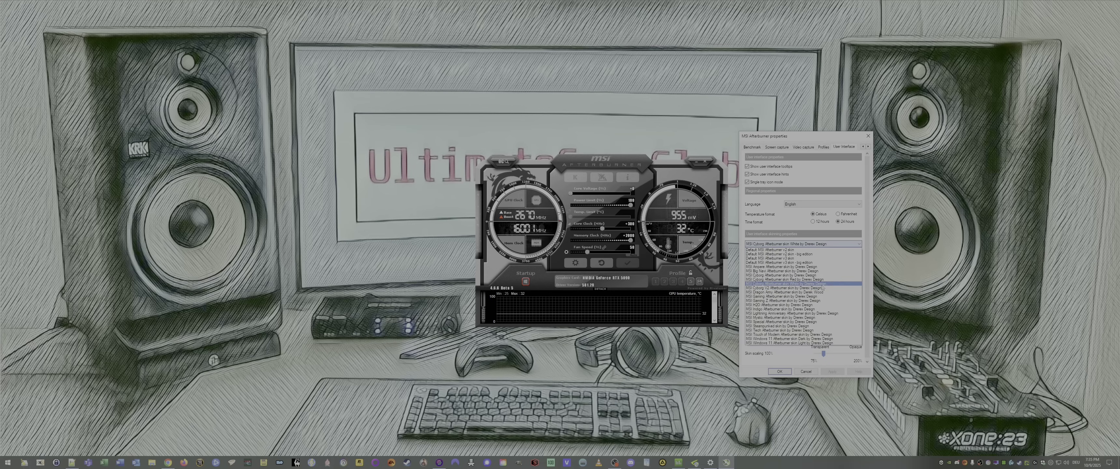
pyautogui.click(758, 244)
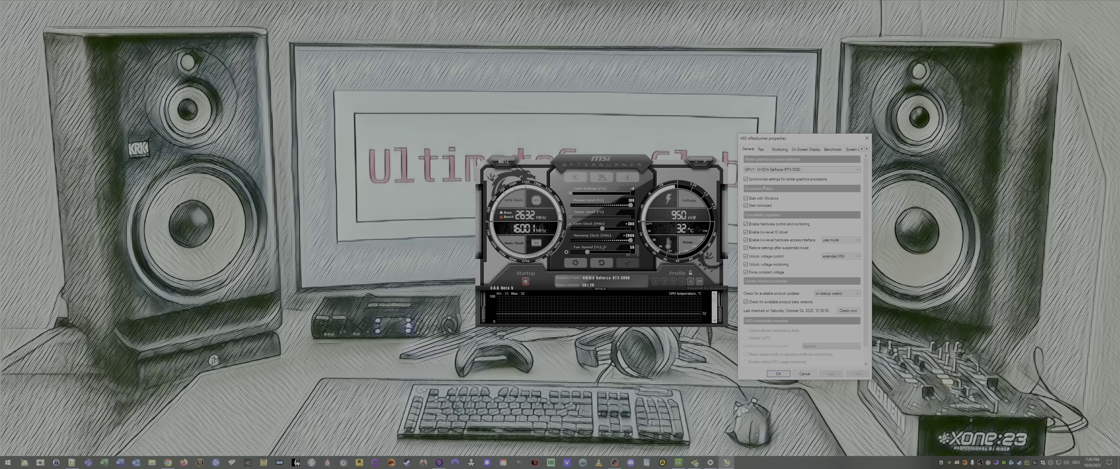
pyautogui.click(796, 150)
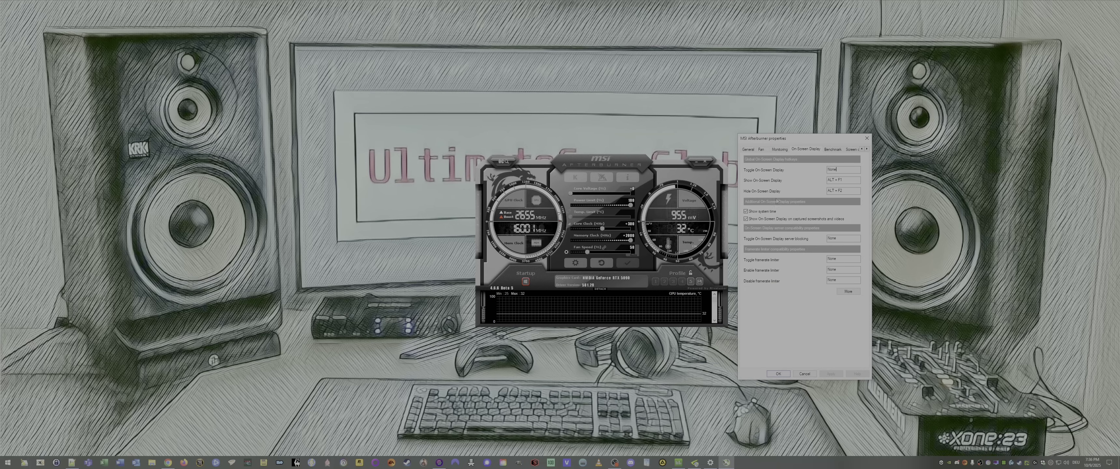
# On the Monitoring page, inspect the GPU temperature and GPU usage graph properties.
pyautogui.click(779, 149)
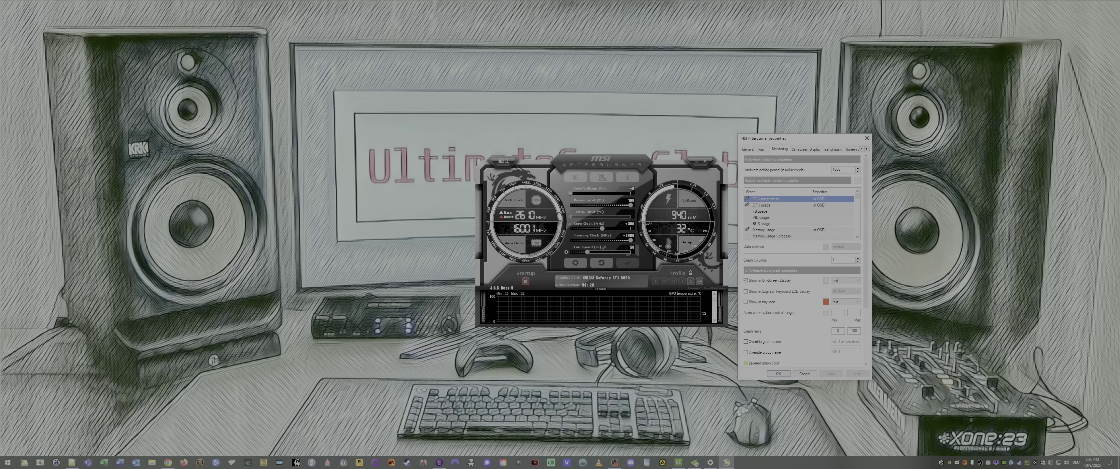
pyautogui.moveTo(805, 138); pyautogui.dragTo(805, 137)
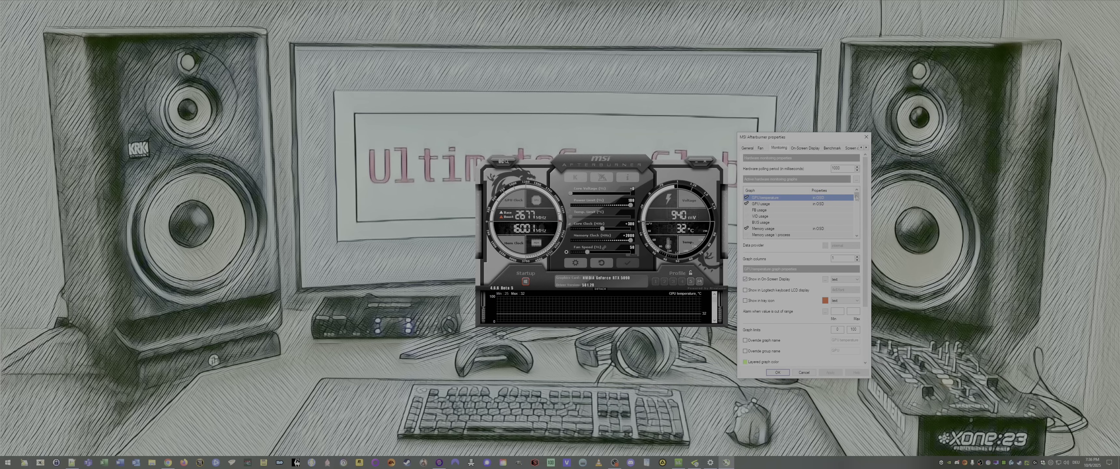
pyautogui.click(746, 198)
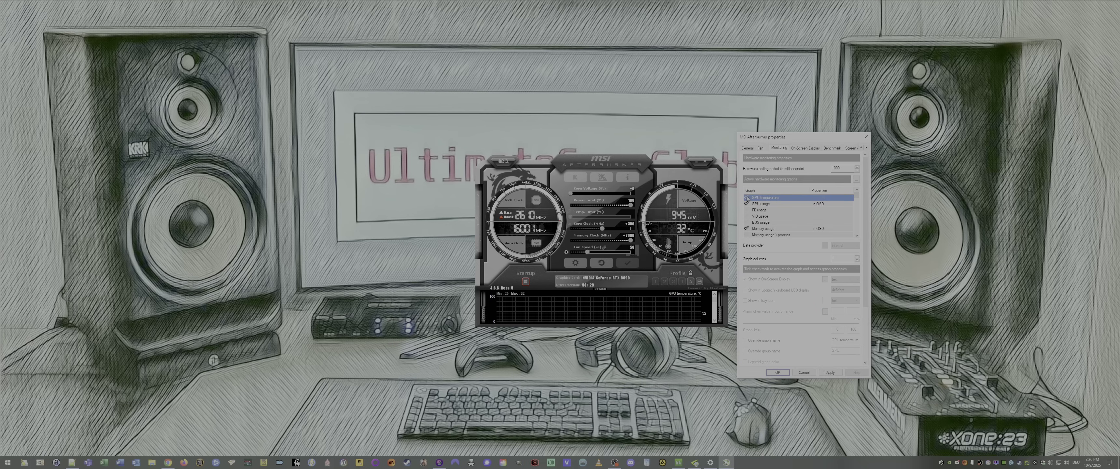
pyautogui.click(746, 198)
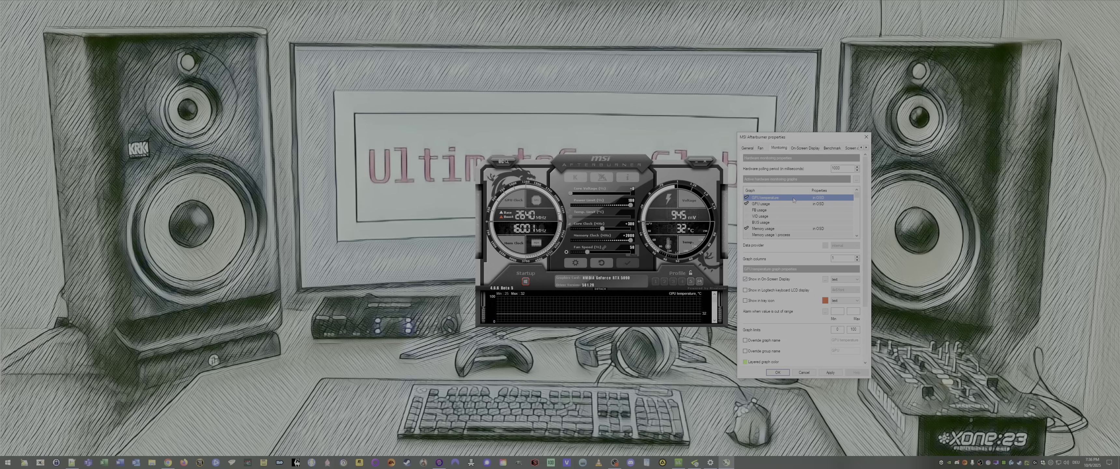
pyautogui.moveTo(793, 199)
pyautogui.click(791, 204)
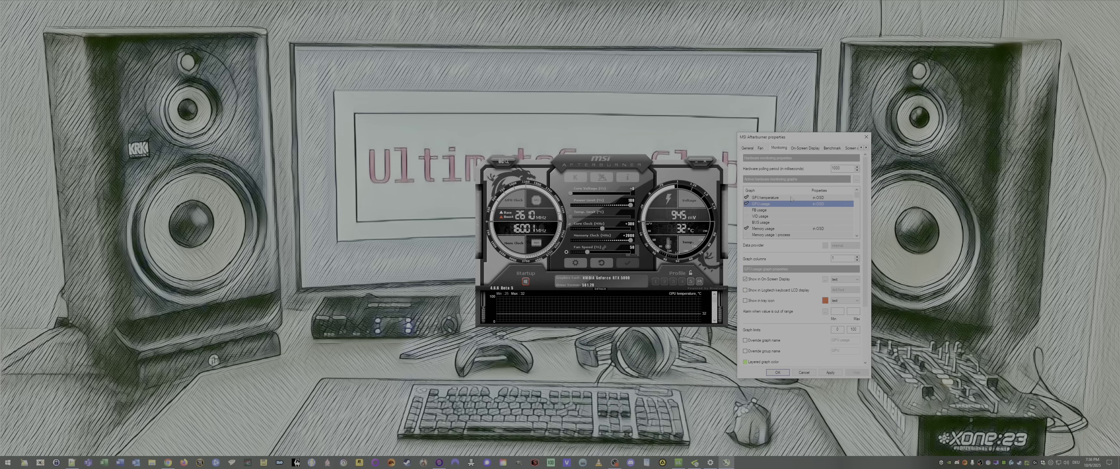
pyautogui.click(811, 197)
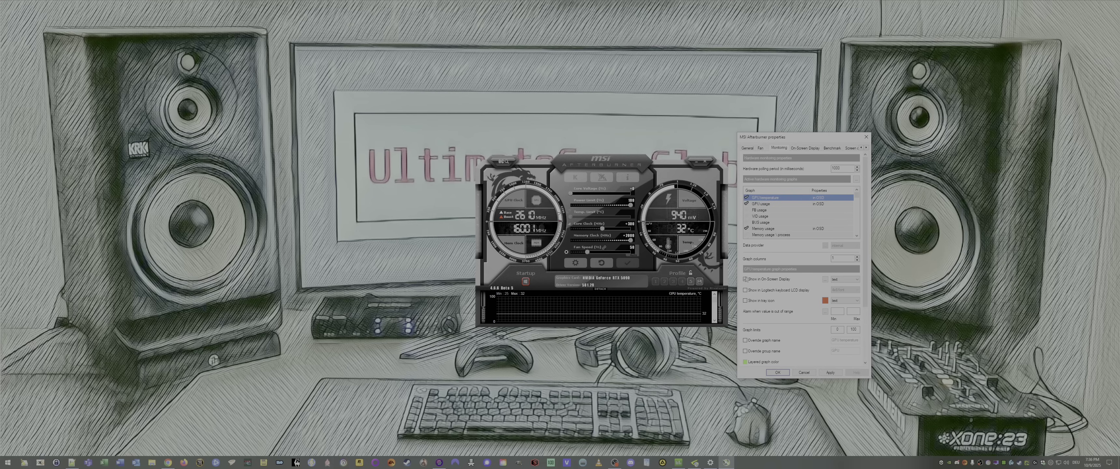
# Enable GPU temperature as text and GPU usage in the on-screen display.
pyautogui.click(746, 198)
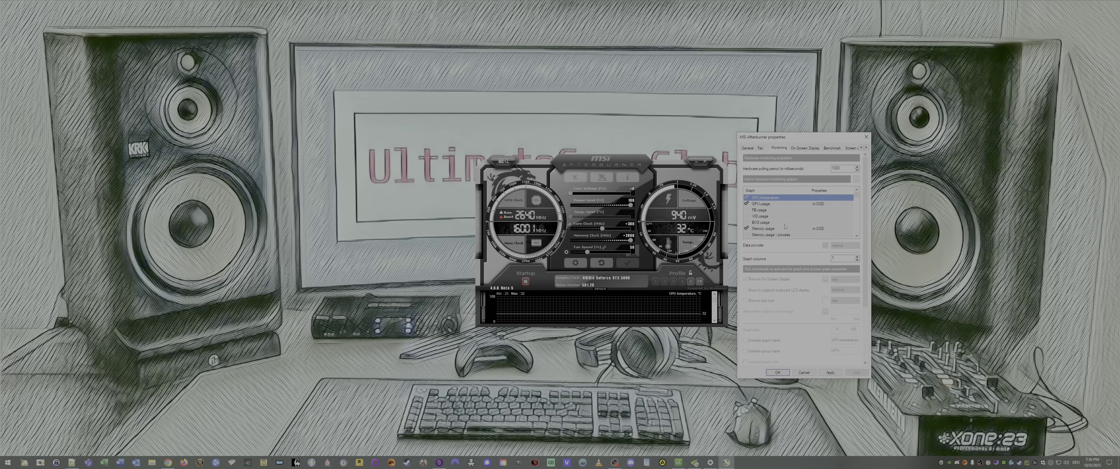
pyautogui.click(746, 203)
pyautogui.click(746, 198)
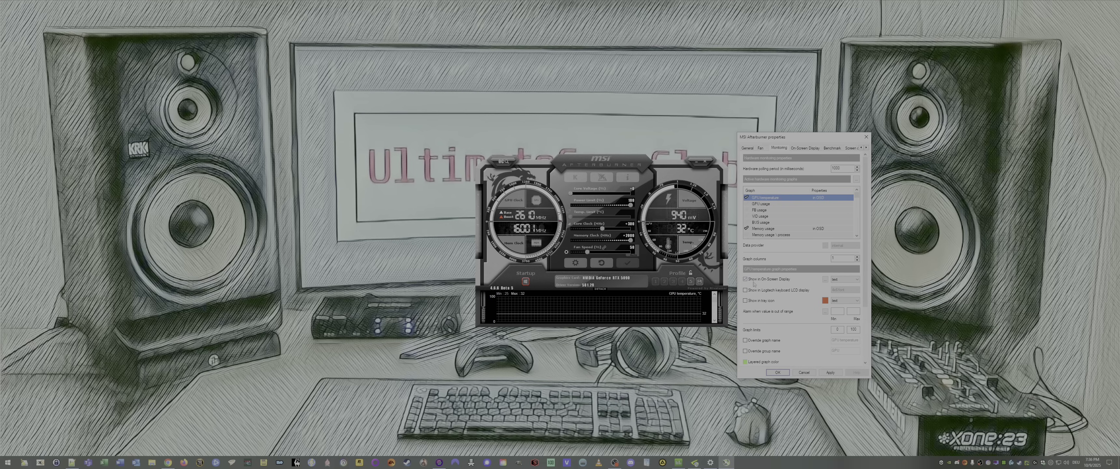
pyautogui.click(849, 282)
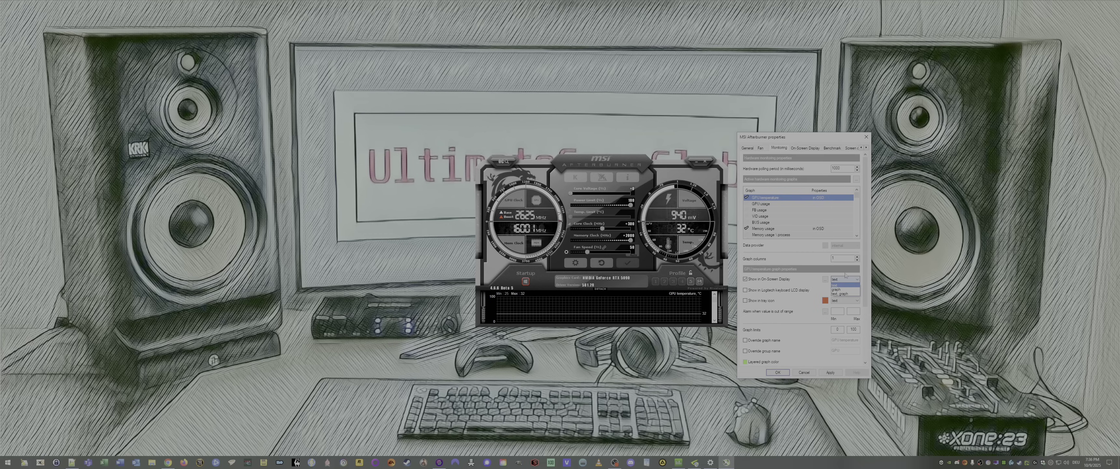
pyautogui.click(846, 284)
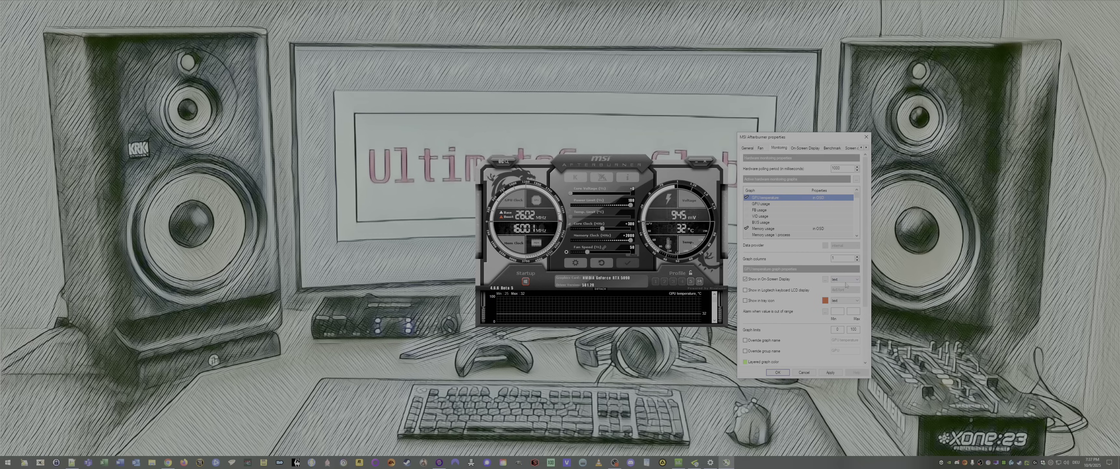
pyautogui.click(768, 203)
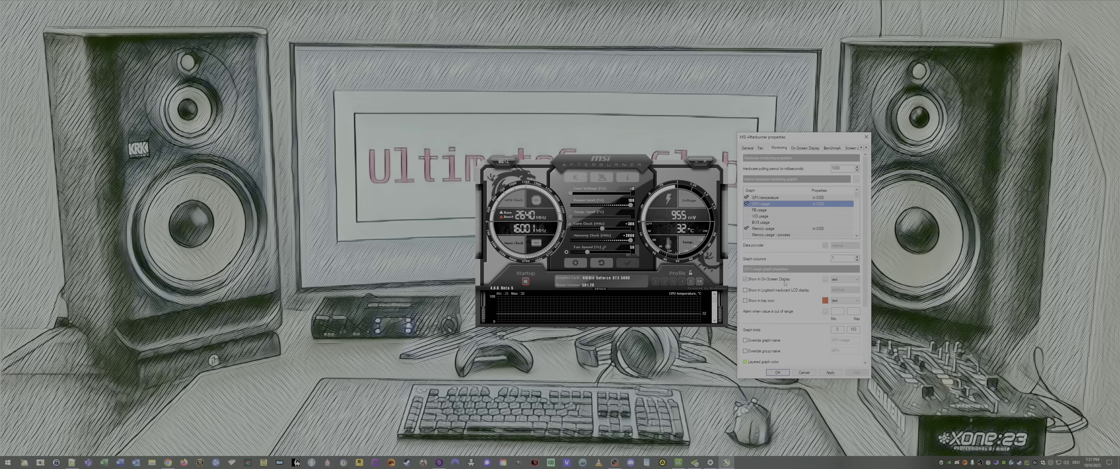
# Review the Memory usage, Core clock, Memory clock and CPU temperature graph settings.
pyautogui.click(781, 229)
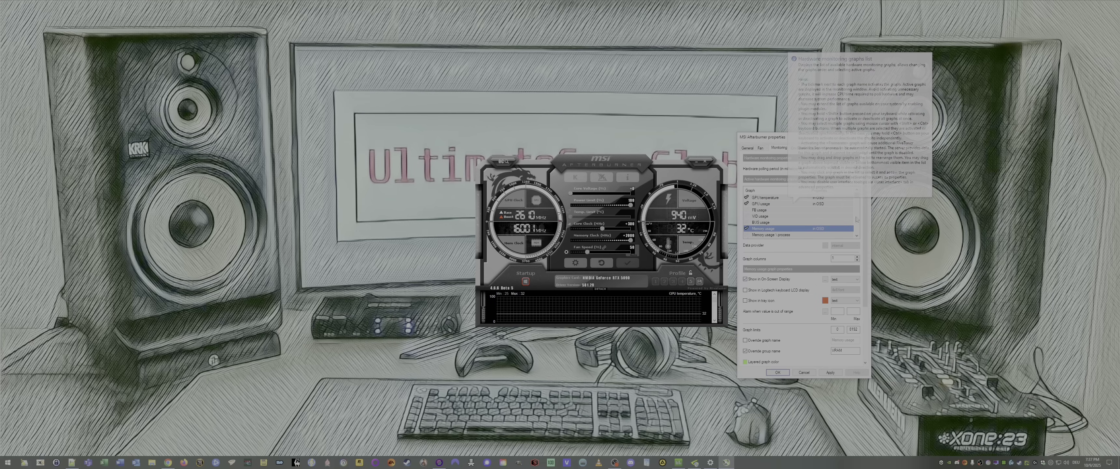
pyautogui.scroll(-1, 858, 239)
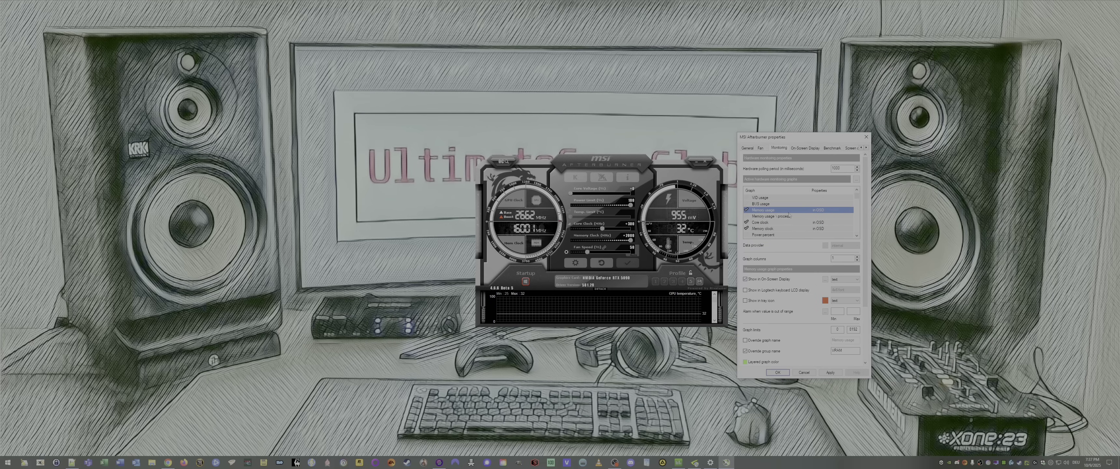
pyautogui.click(773, 223)
pyautogui.click(765, 228)
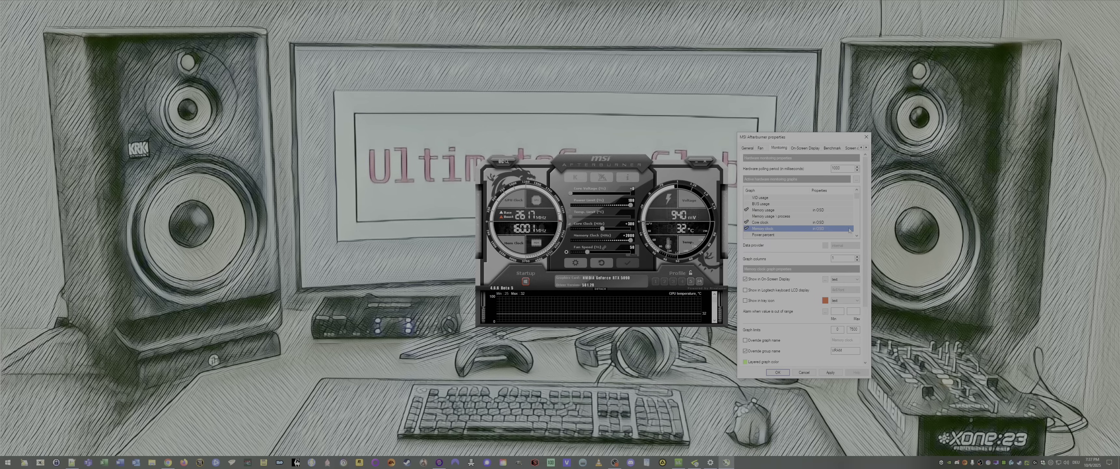
pyautogui.click(857, 235)
pyautogui.click(856, 235)
pyautogui.scroll(-5, 857, 237)
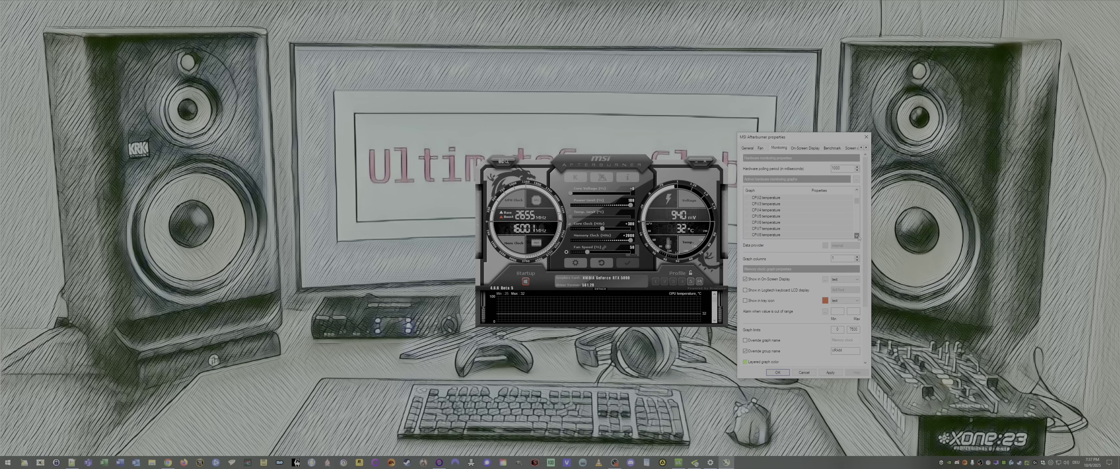
pyautogui.scroll(-5, 789, 213)
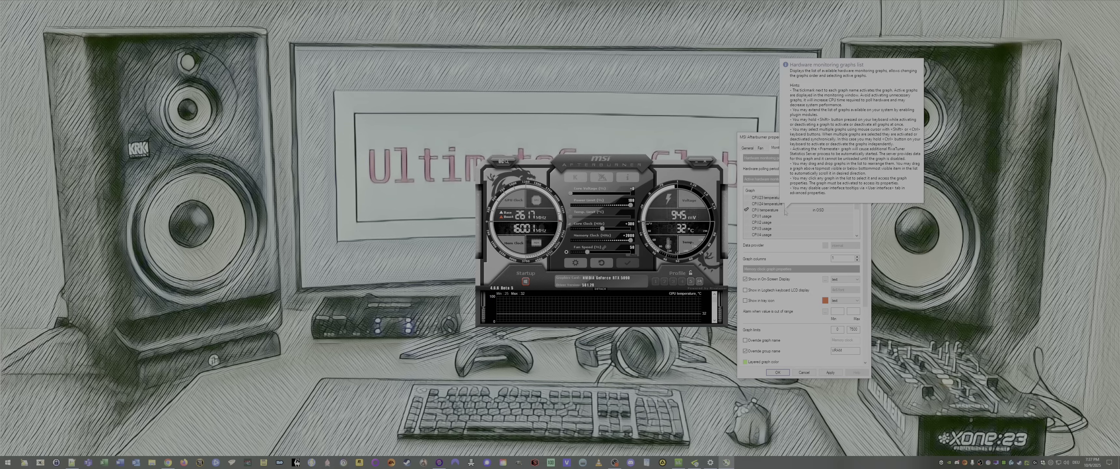
pyautogui.click(826, 211)
pyautogui.scroll(-1, 801, 226)
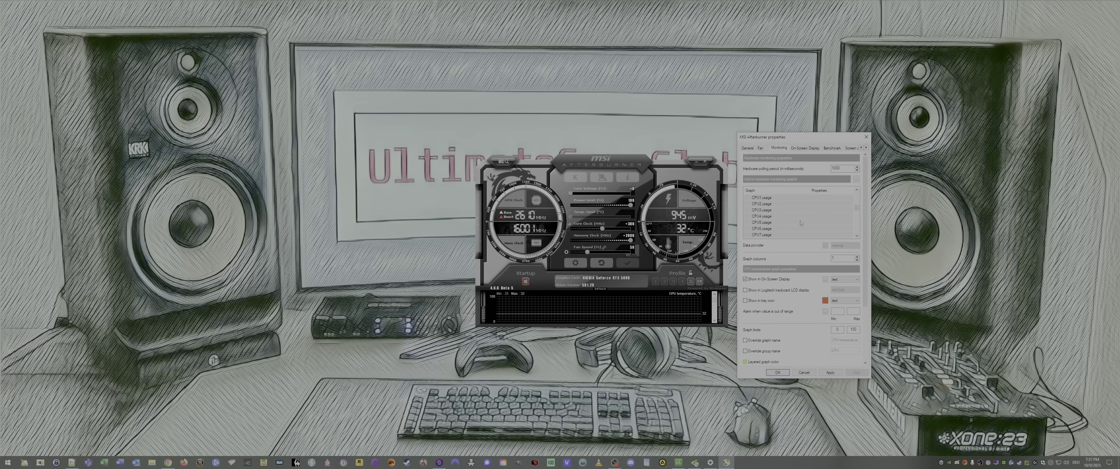
pyautogui.scroll(-6, 800, 223)
# Check CPU usage, RAM and Framerate, then set Frametime to show in the on-screen display.
pyautogui.click(813, 216)
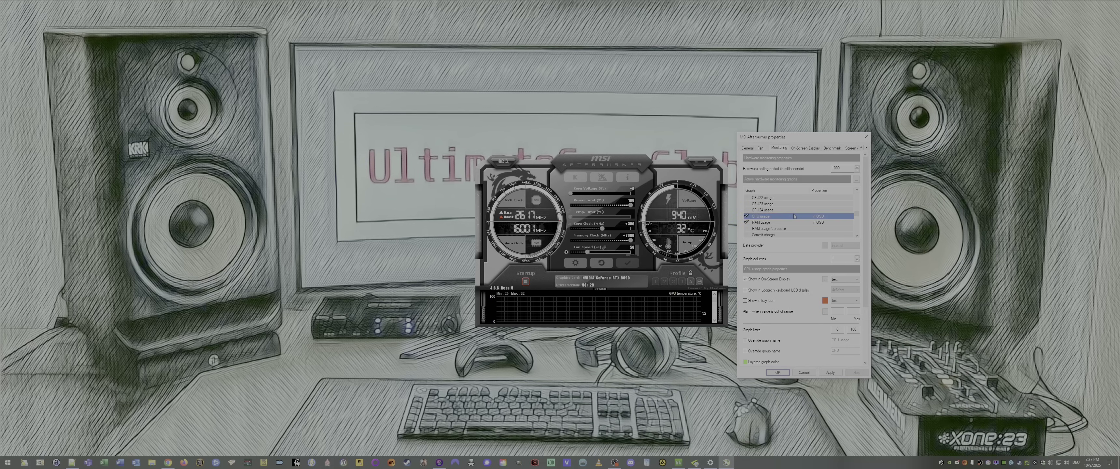
pyautogui.click(805, 222)
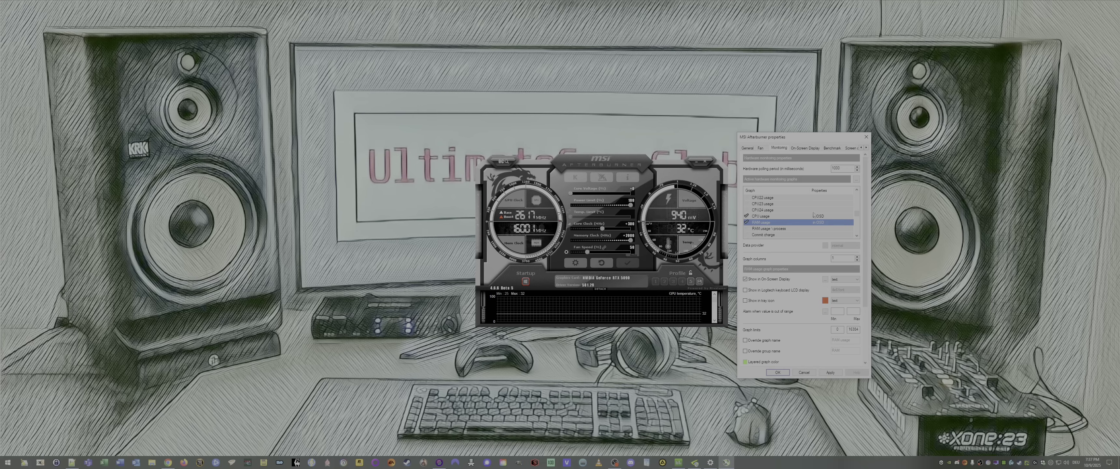
pyautogui.scroll(-2, 797, 211)
pyautogui.click(791, 204)
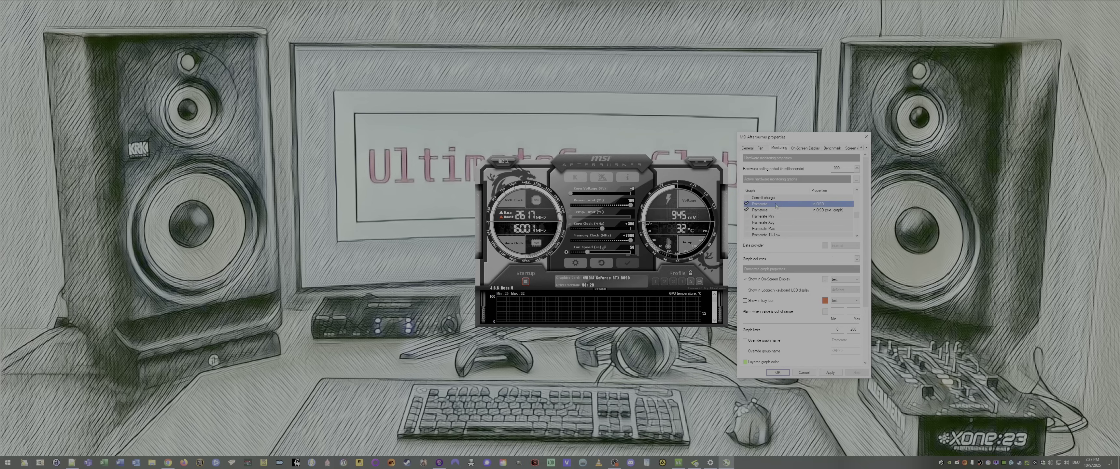
pyautogui.click(787, 210)
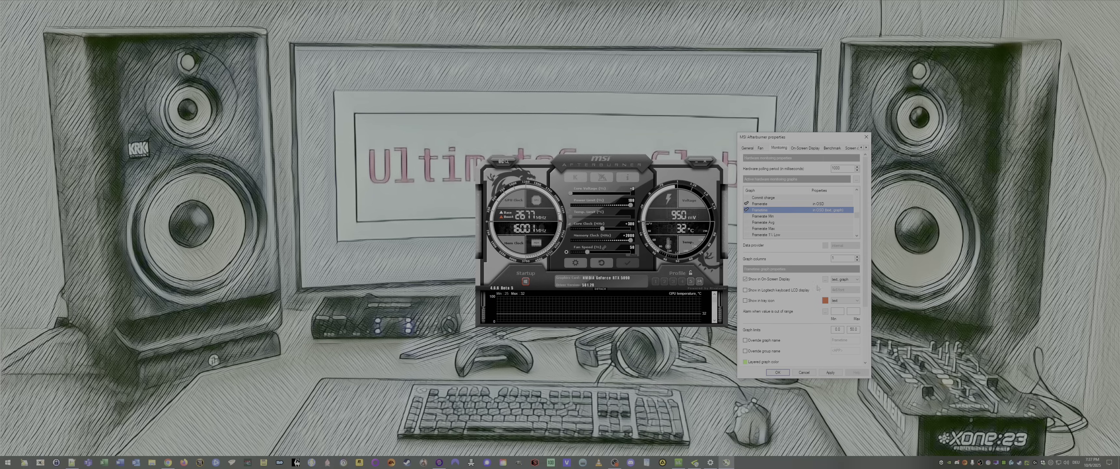
pyautogui.click(855, 280)
pyautogui.click(853, 290)
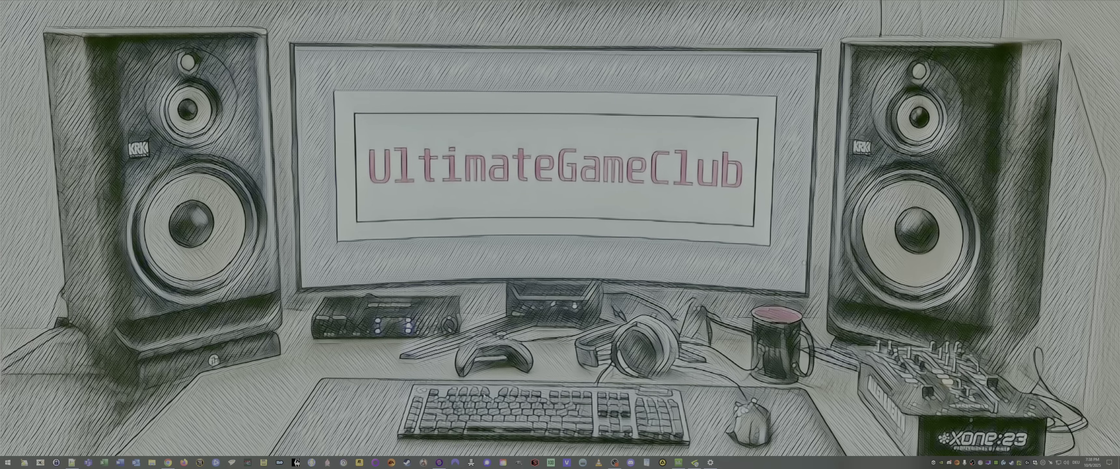
# Open the dlss-swapper GitHub repository from the search results, skim its README, then minimize Chrome.
pyautogui.click(440, 461)
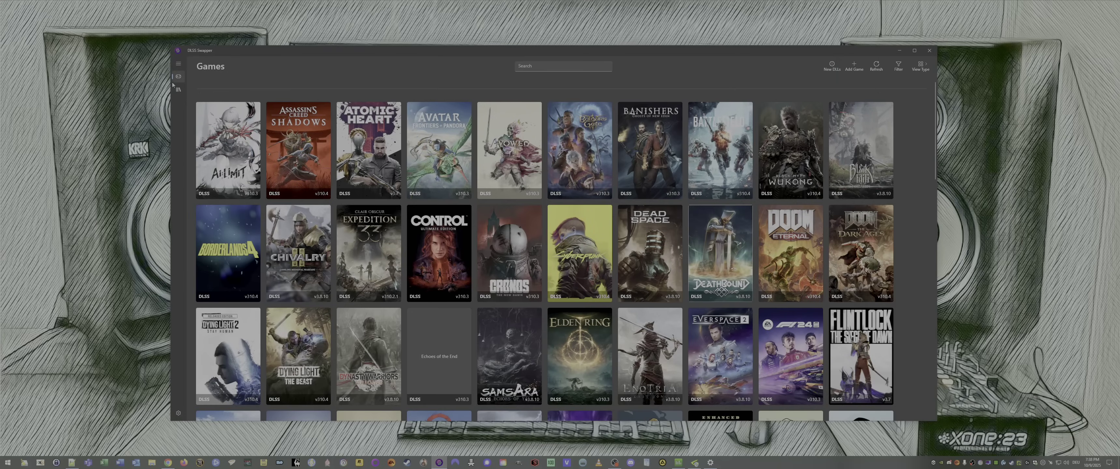
pyautogui.click(899, 50)
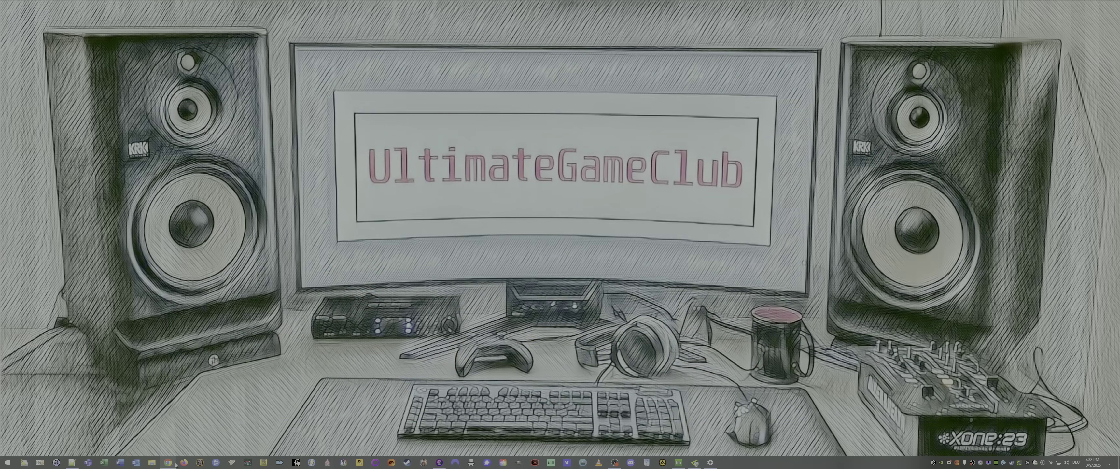
pyautogui.click(168, 462)
pyautogui.click(317, 141)
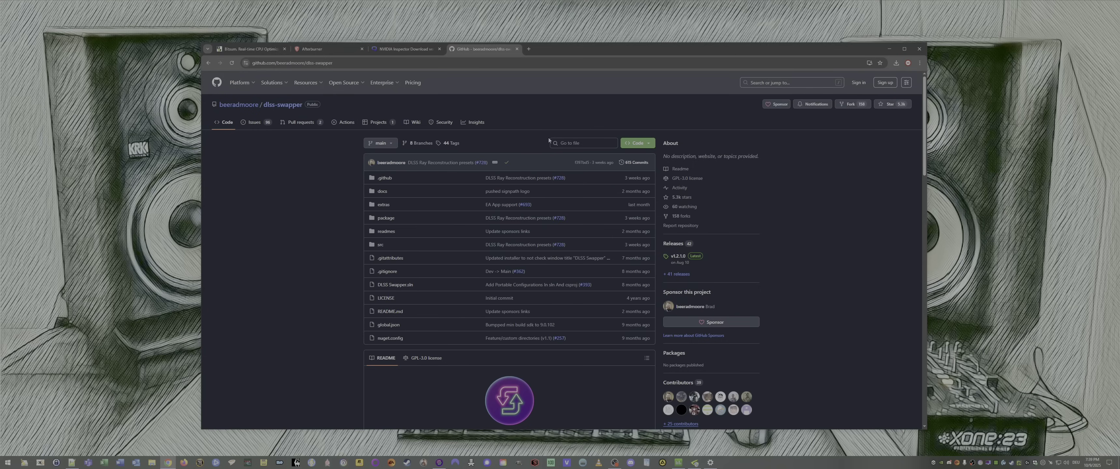
pyautogui.scroll(-10, 814, 169)
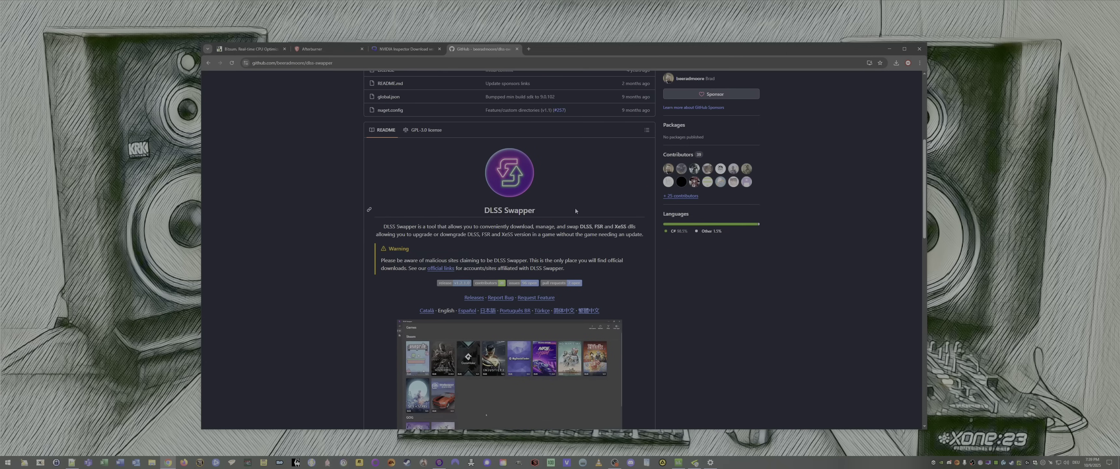
pyautogui.click(889, 48)
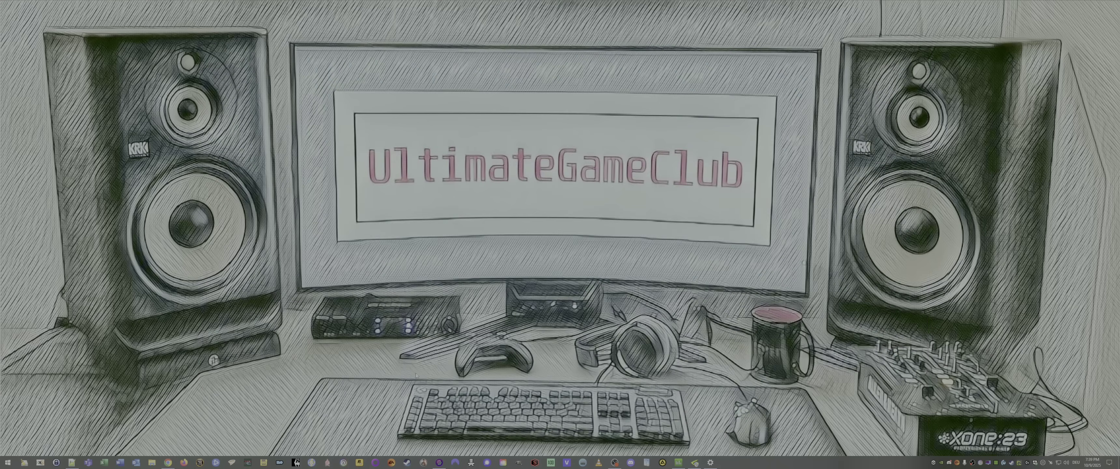
# Refresh DLSS Swapper's game list, dismiss the New DLLs Found notice, and view the DLSS library.
pyautogui.click(439, 462)
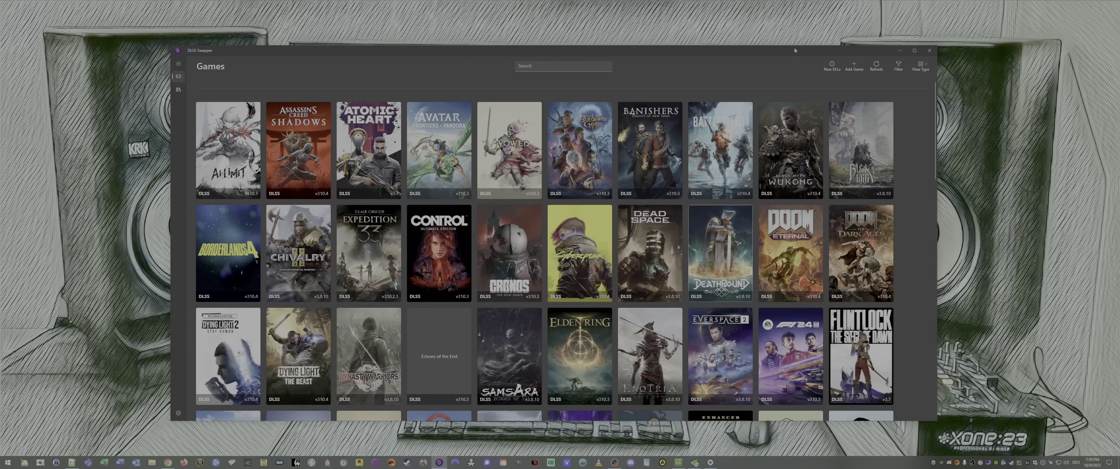
pyautogui.moveTo(794, 50); pyautogui.dragTo(845, 48)
pyautogui.click(927, 63)
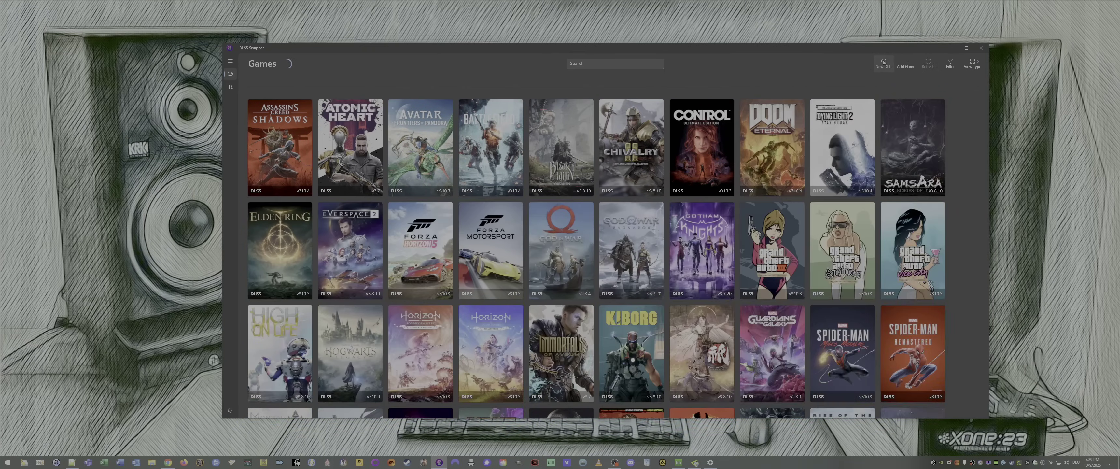
pyautogui.click(883, 63)
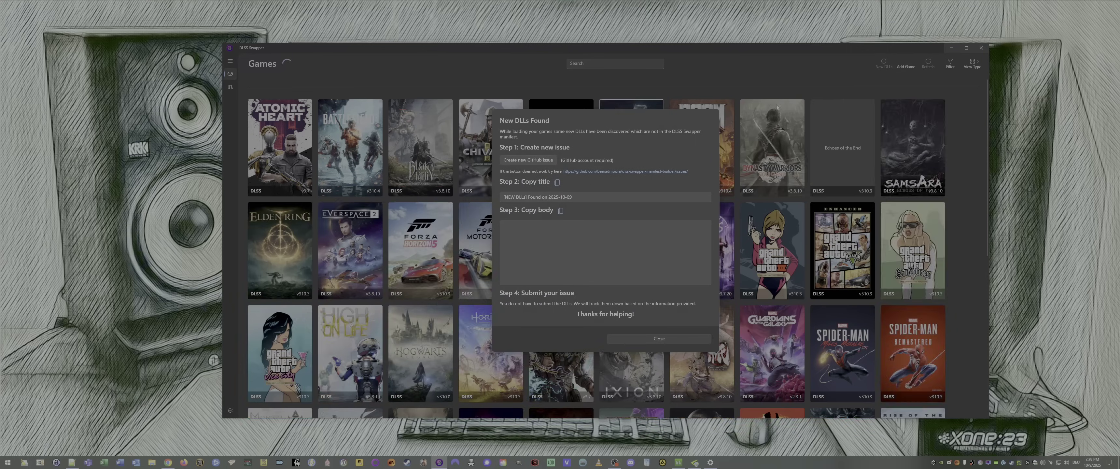
pyautogui.click(657, 337)
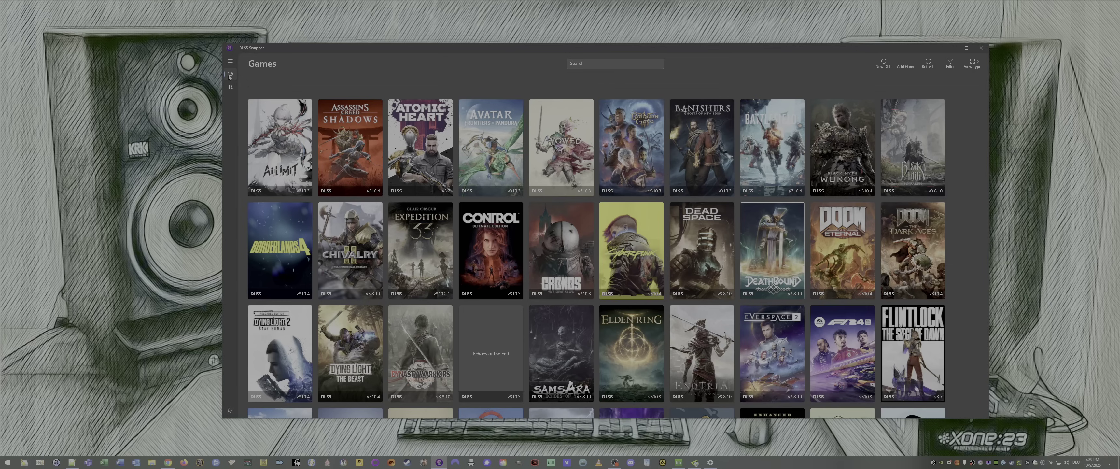
pyautogui.click(230, 88)
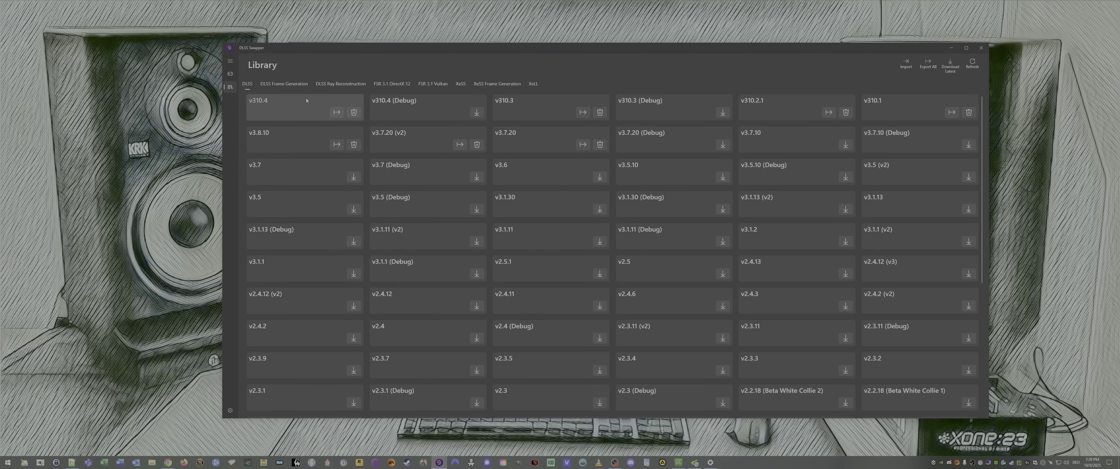
pyautogui.click(230, 74)
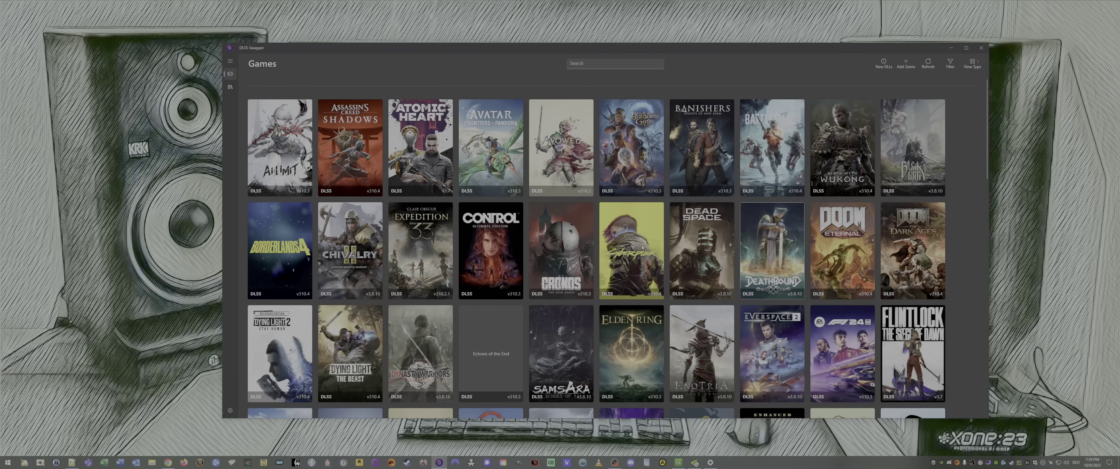
# In Cyberpunk 2077's details, swap the DLSS DLL to v310.4.
pyautogui.click(648, 230)
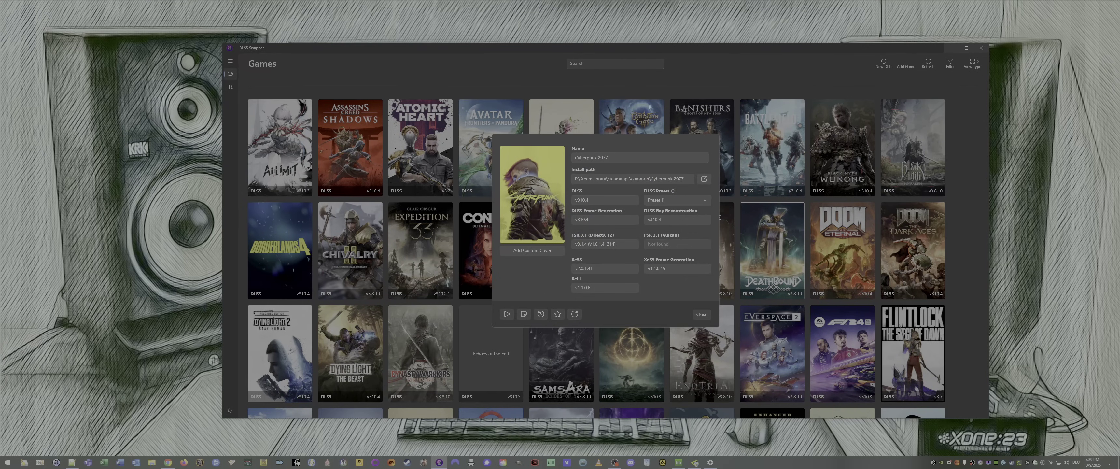
pyautogui.click(634, 202)
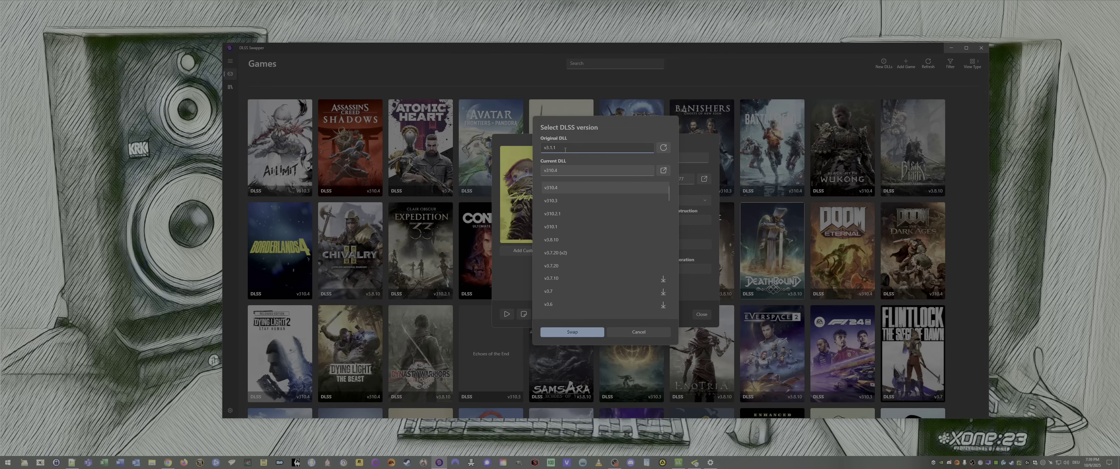
pyautogui.click(664, 148)
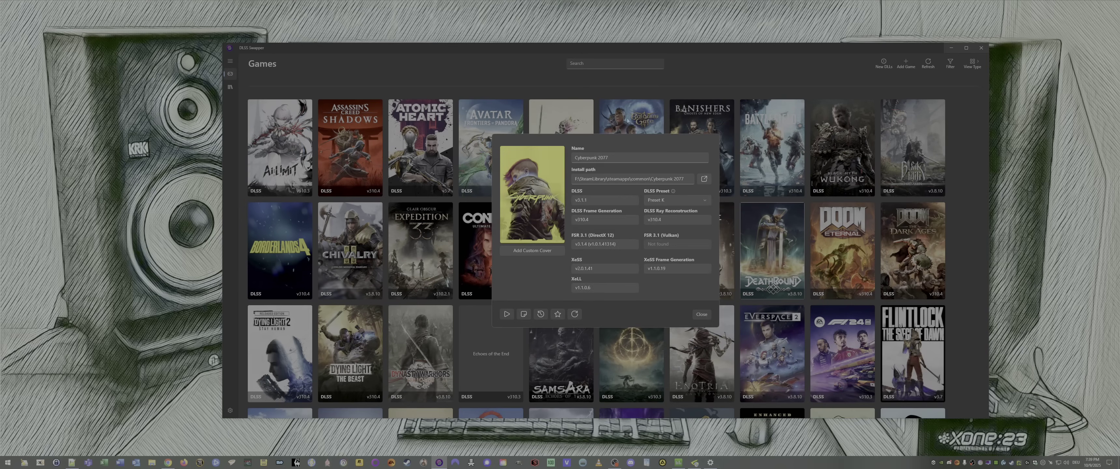
pyautogui.click(602, 201)
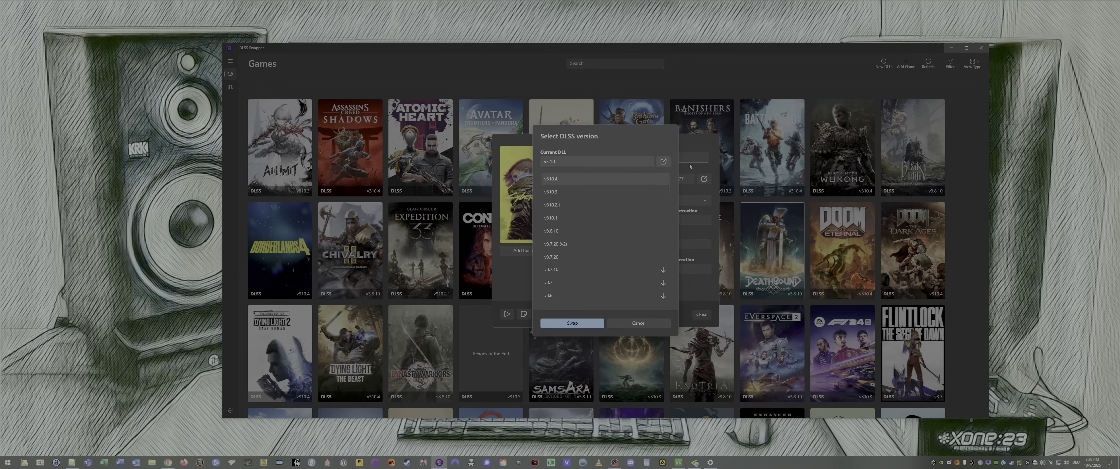
pyautogui.click(571, 322)
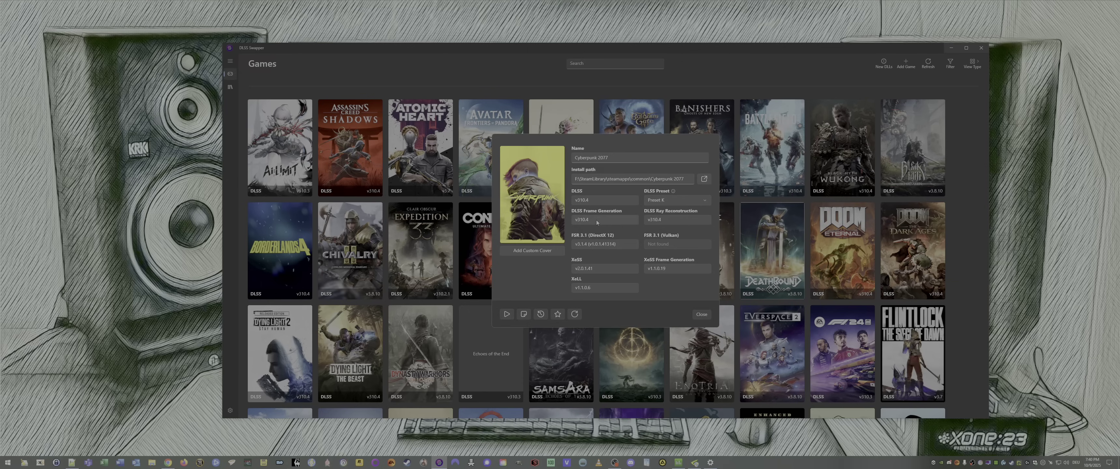
# Keep DLSS Frame Generation at v310.4 and swap Ray Reconstruction to v310.4.
pyautogui.click(596, 219)
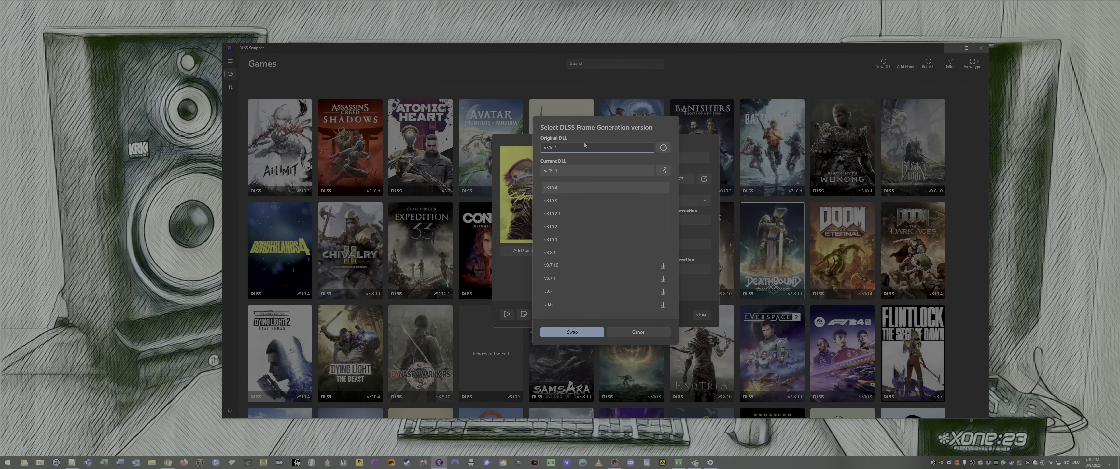
pyautogui.click(613, 171)
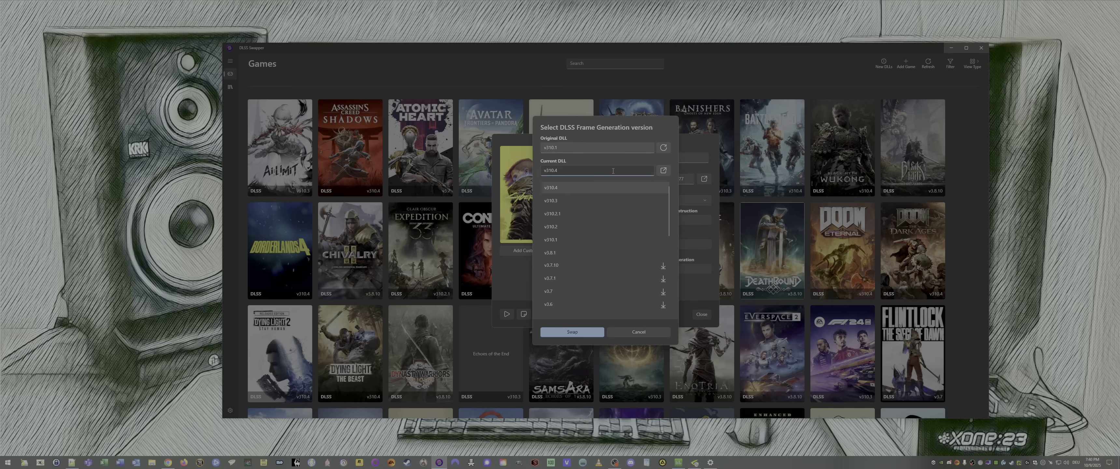
pyautogui.click(578, 335)
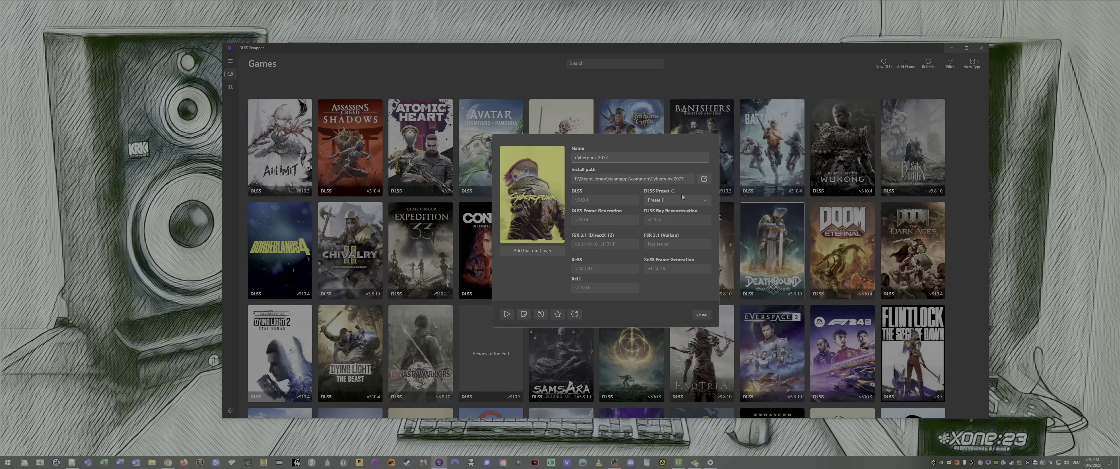
pyautogui.click(673, 219)
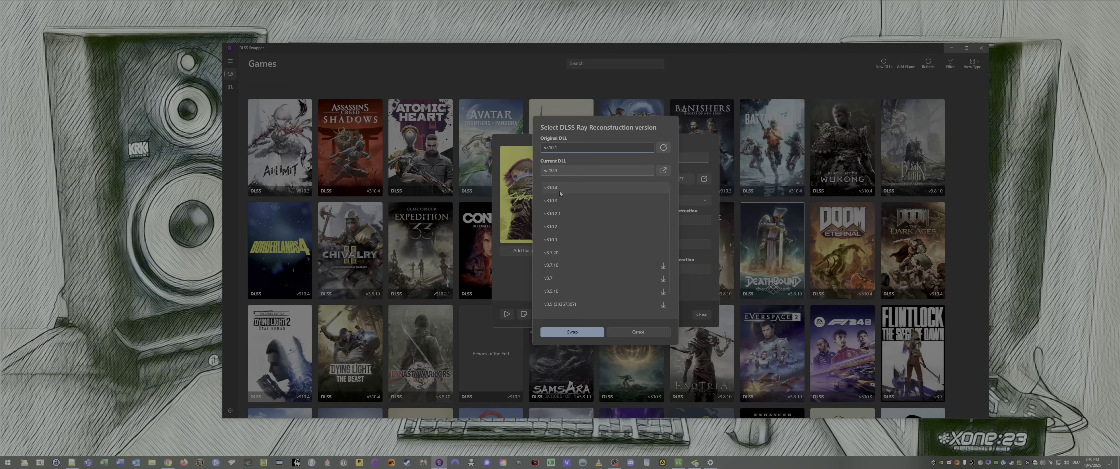
pyautogui.click(572, 332)
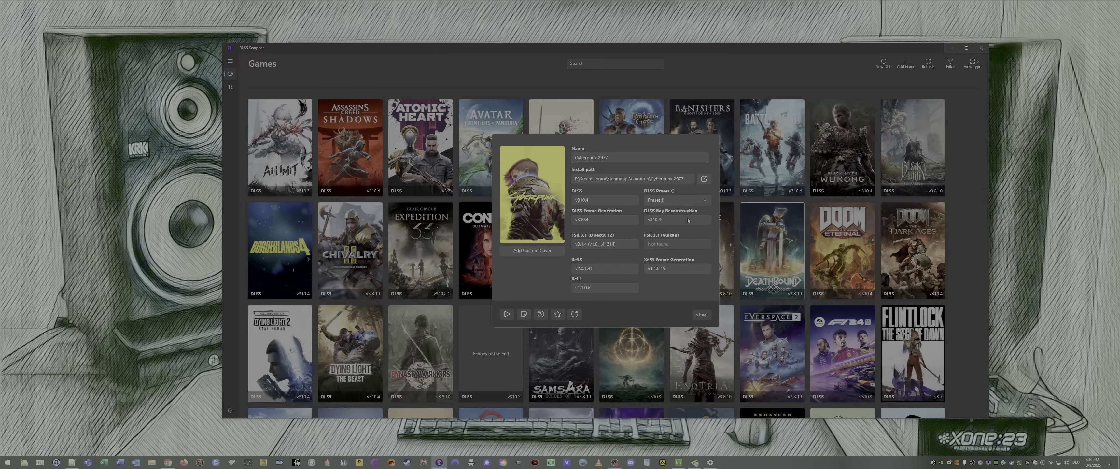
# Keep the DLSS preset at Preset K, then close the game details and DLSS Swapper.
pyautogui.click(676, 200)
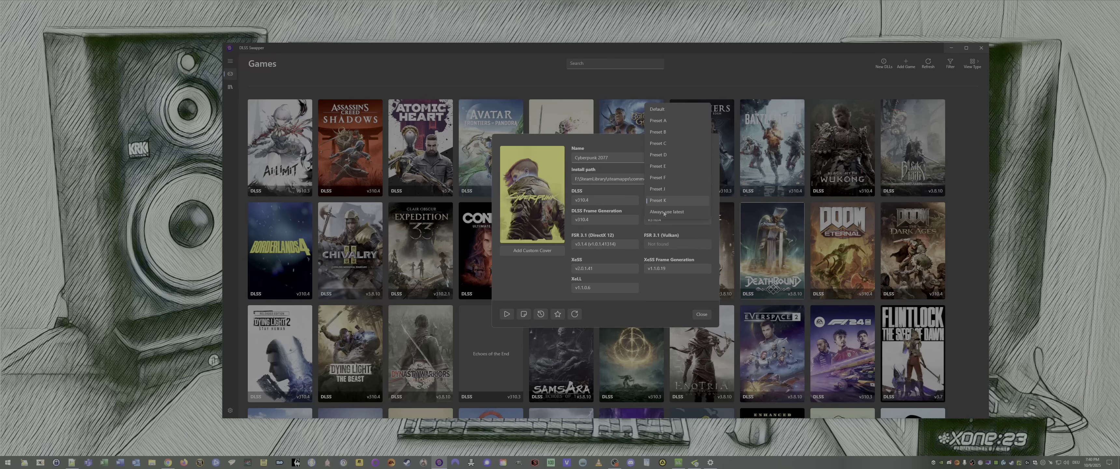
pyautogui.click(504, 297)
pyautogui.press('Escape')
pyautogui.click(980, 50)
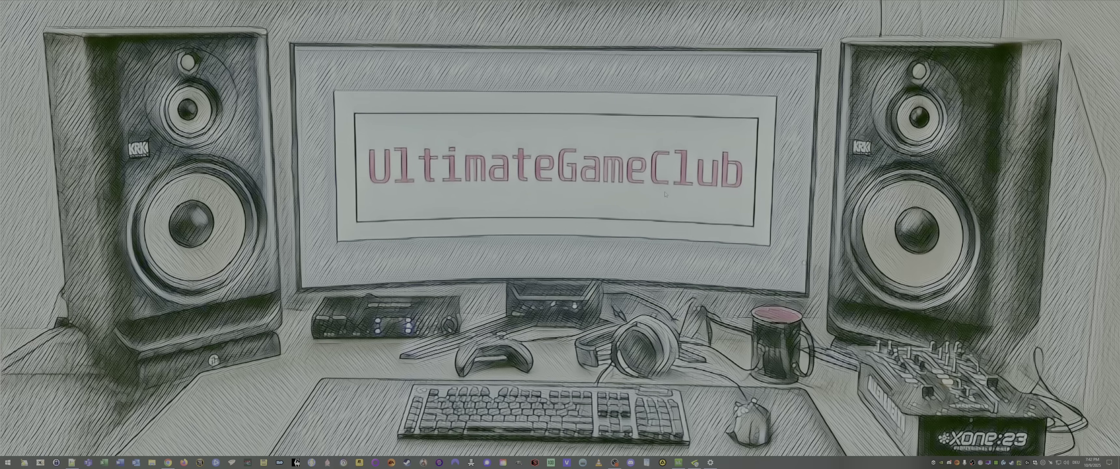
# Bring up NVIDIA Profile Inspector showing the Ghost of Tsushima Directors Cut profile.
pyautogui.click(695, 462)
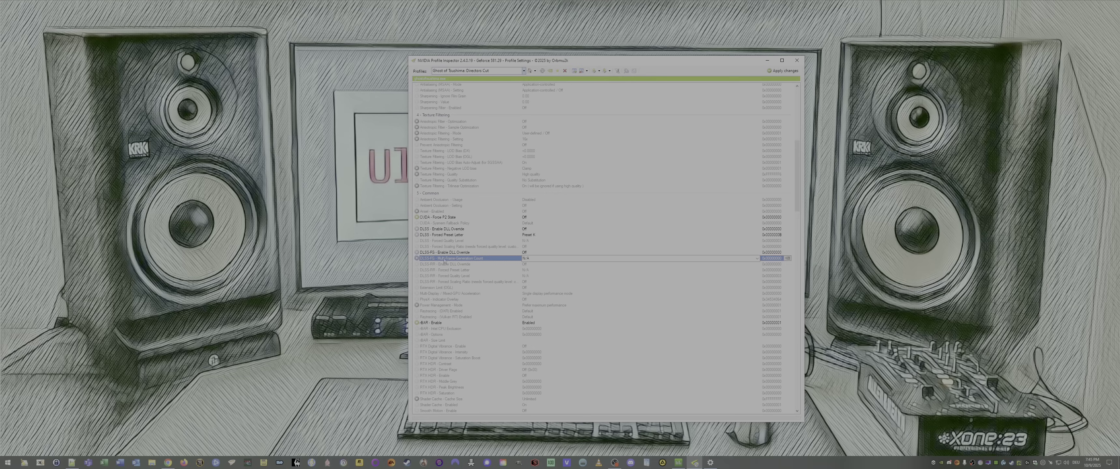
# Leave Multi-Frame Generation Count at N/A and the DLSS-FG DLL override Off.
pyautogui.click(563, 258)
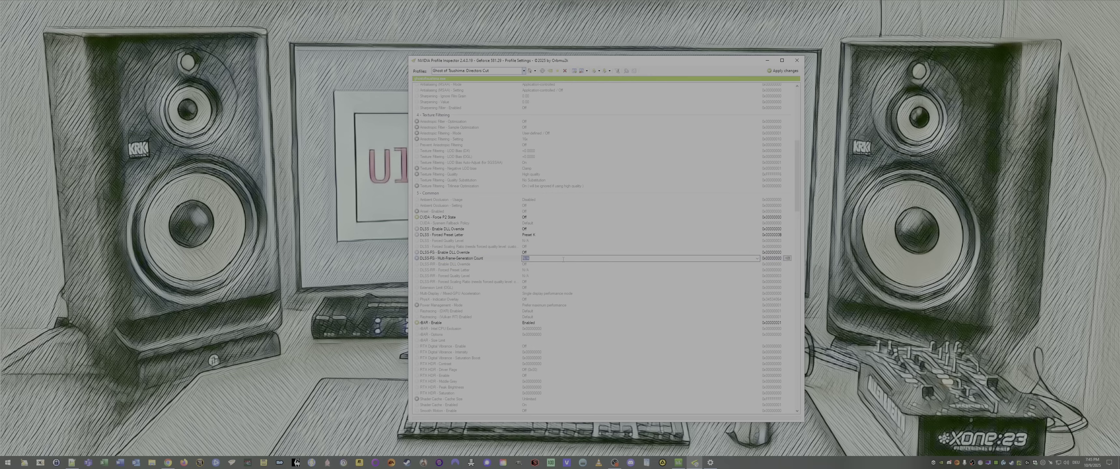
pyautogui.click(756, 258)
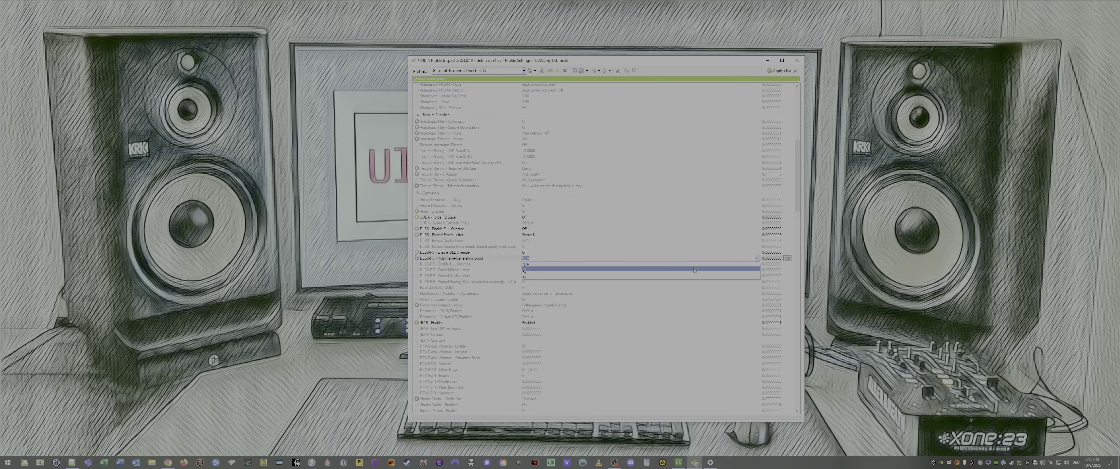
pyautogui.click(460, 252)
pyautogui.click(661, 253)
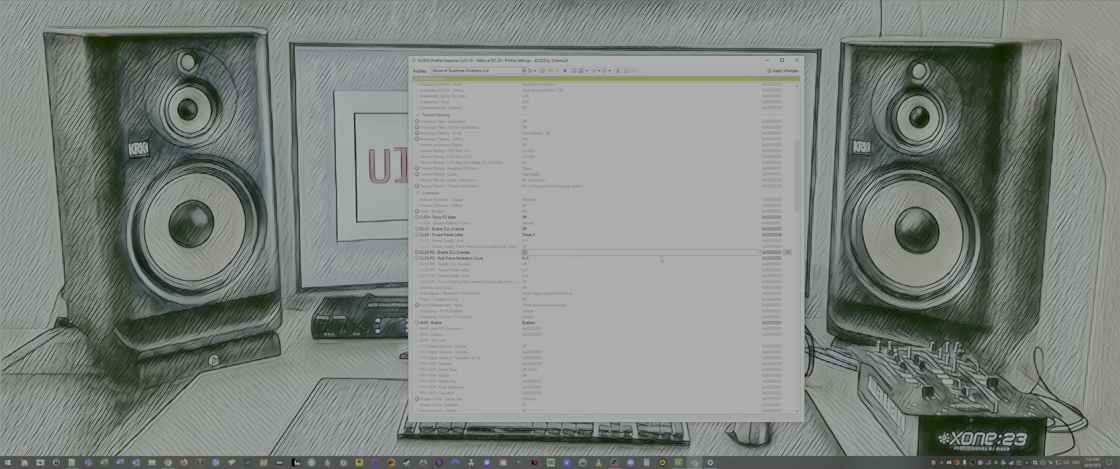
pyautogui.click(756, 252)
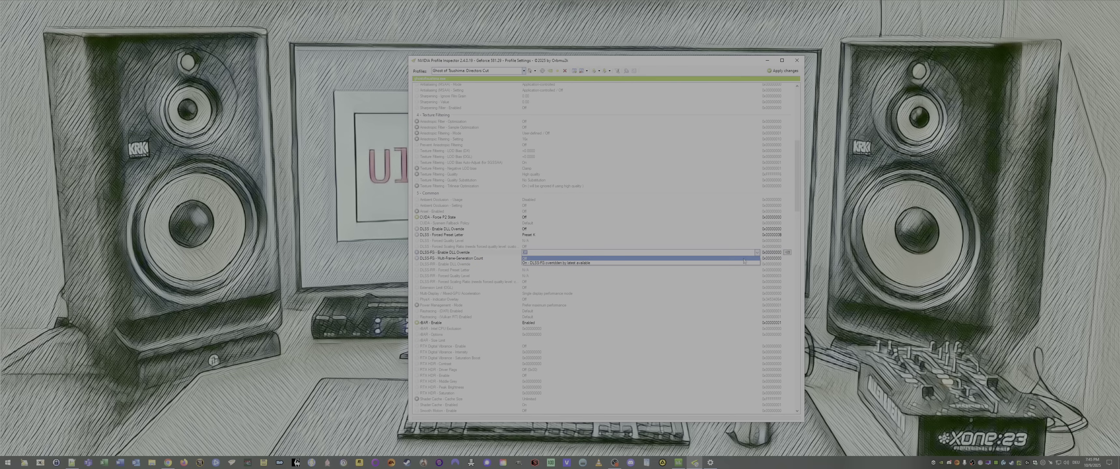
pyautogui.click(608, 252)
# Keep Forced Preset Letter at Preset K, leaving forced quality level and scaling ratio unchanged.
pyautogui.click(756, 235)
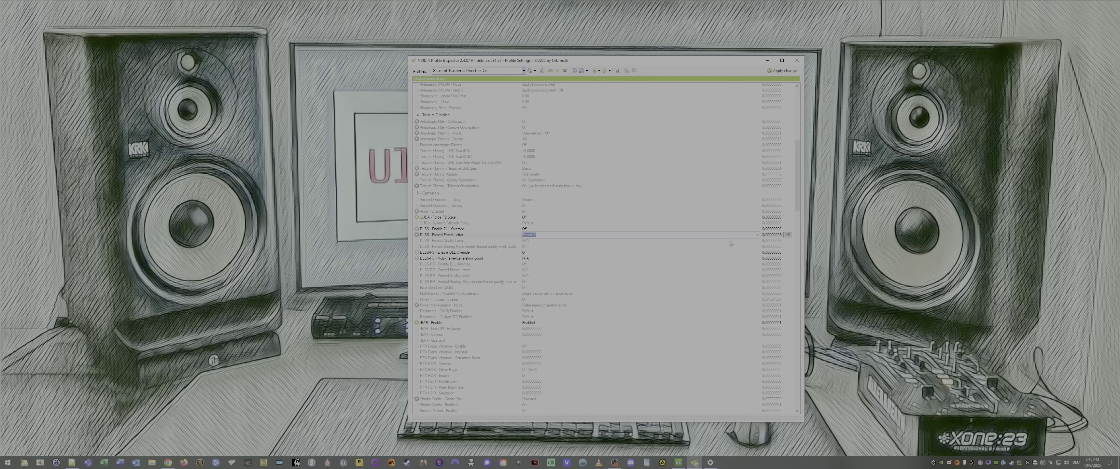
pyautogui.click(757, 234)
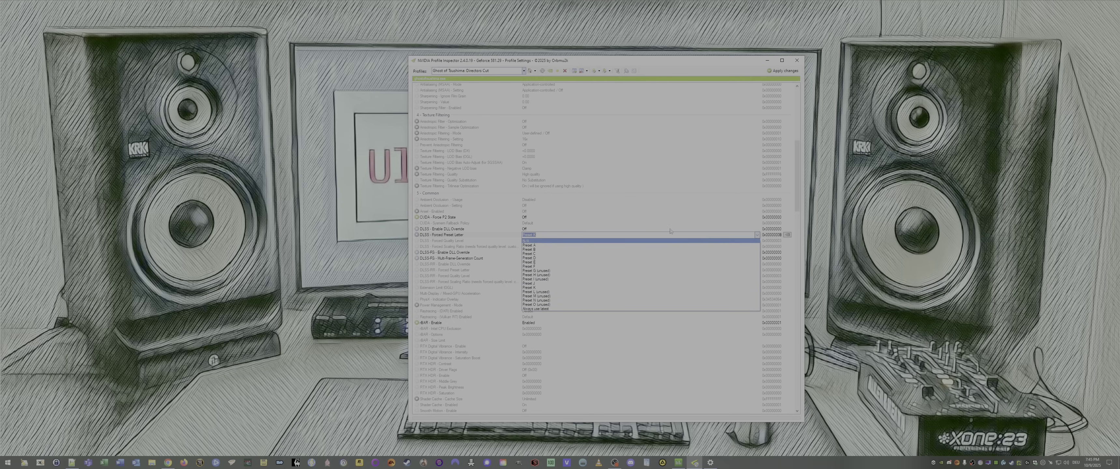
pyautogui.click(597, 229)
pyautogui.press('Up')
pyautogui.press('Up')
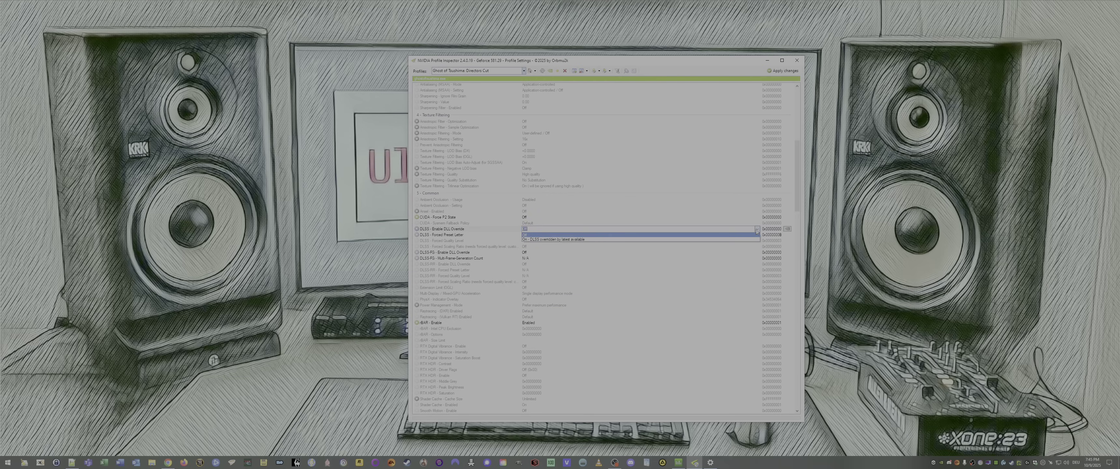
pyautogui.click(658, 242)
pyautogui.click(659, 241)
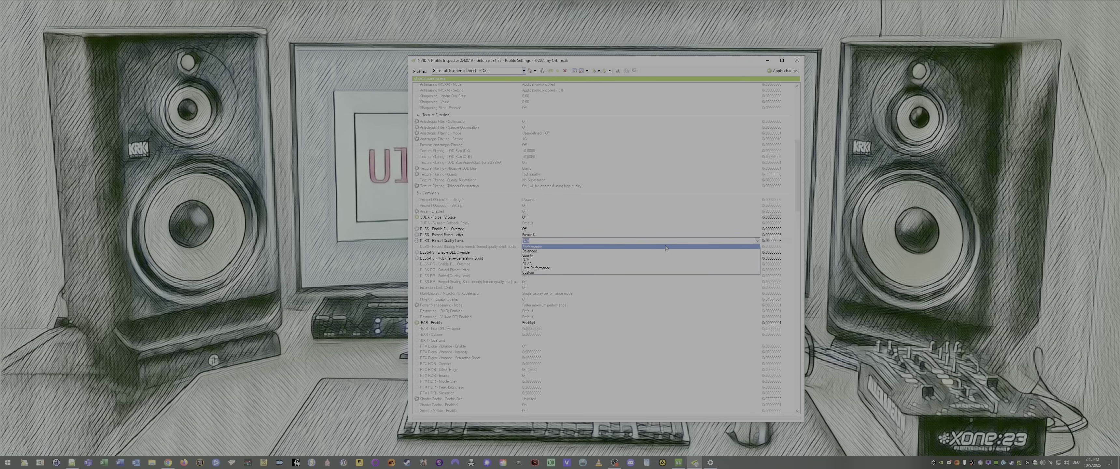
pyautogui.click(548, 246)
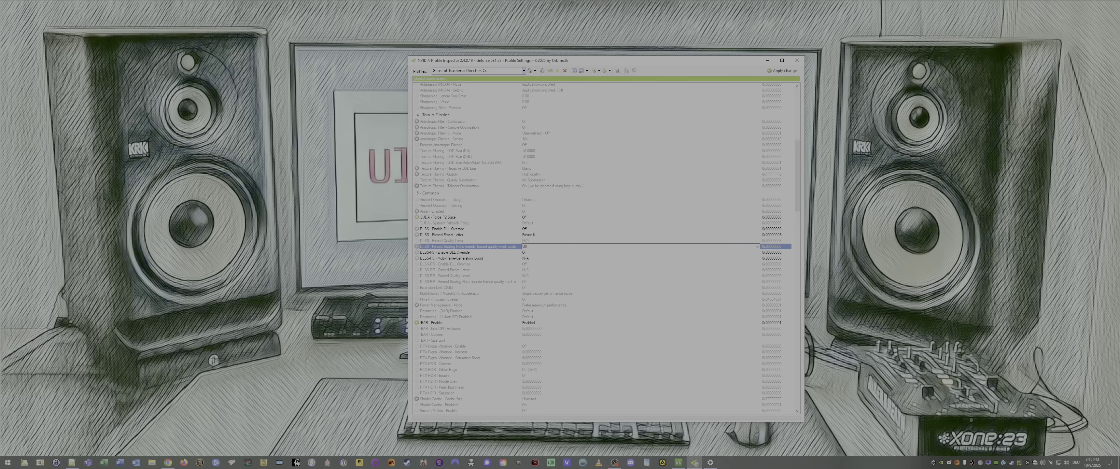
pyautogui.click(756, 246)
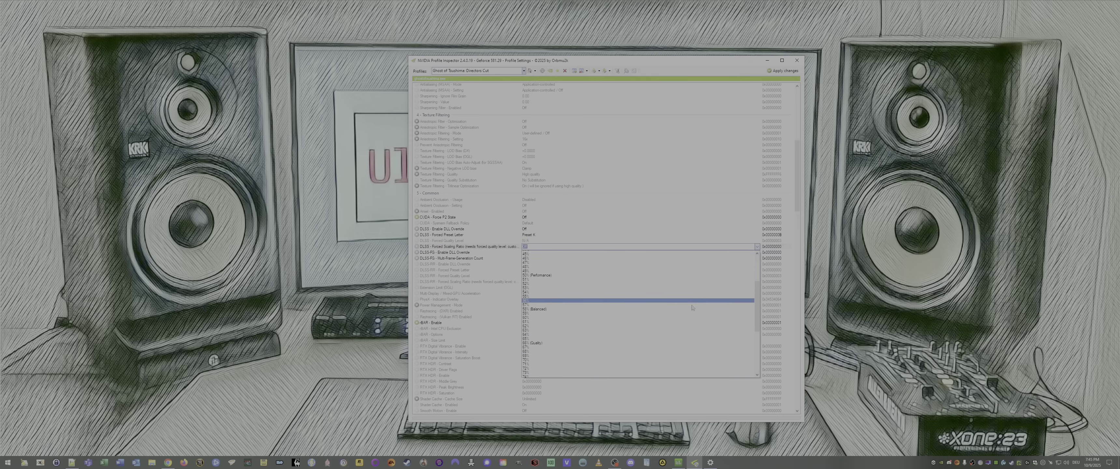
pyautogui.scroll(4, 695, 310)
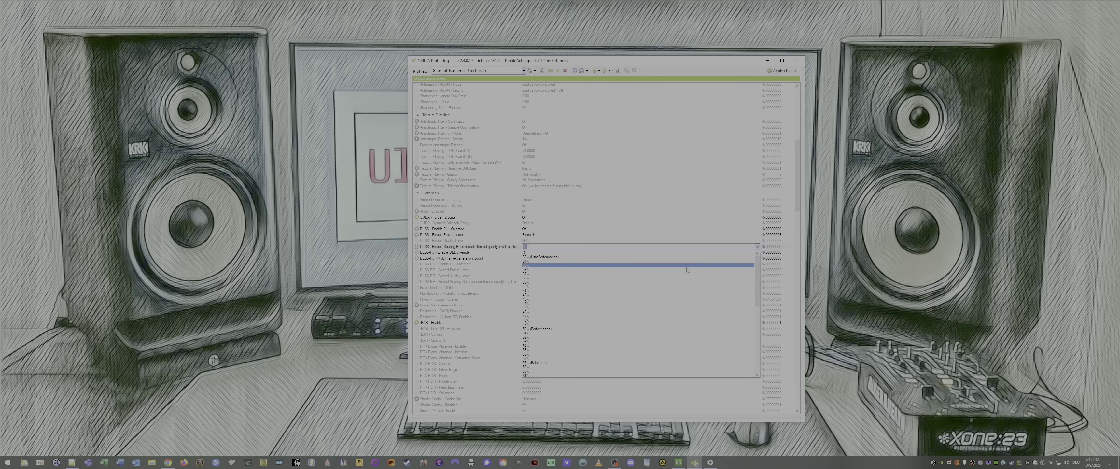
pyautogui.click(705, 258)
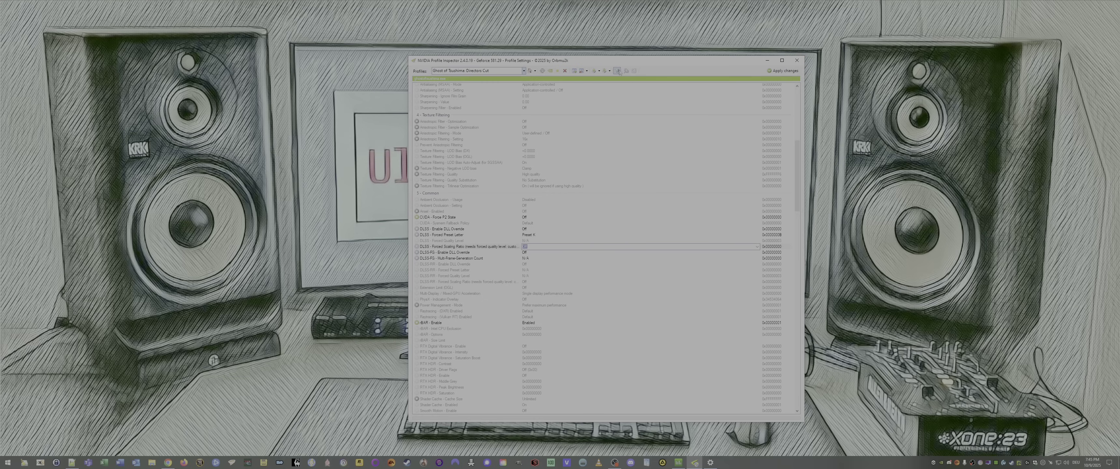
pyautogui.moveTo(694, 61); pyautogui.dragTo(668, 59)
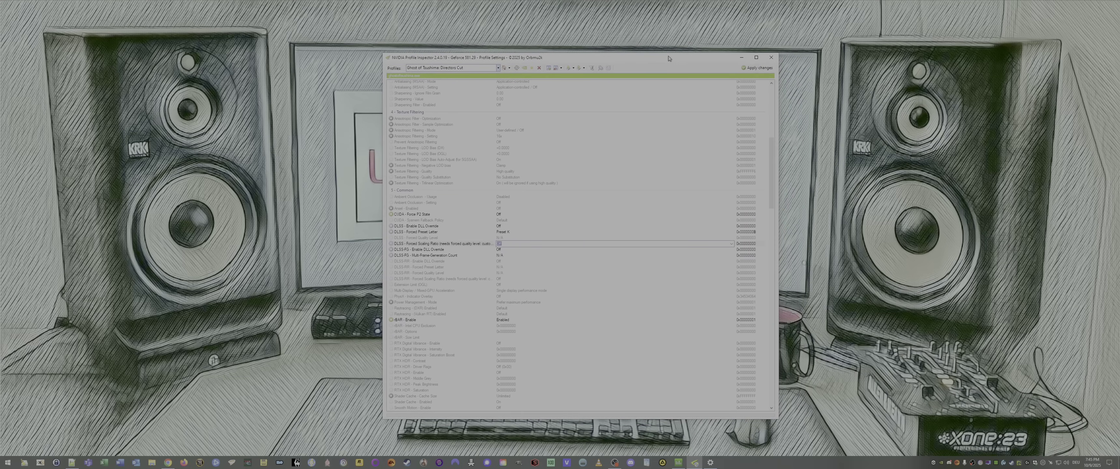
pyautogui.moveTo(668, 59); pyautogui.dragTo(700, 67)
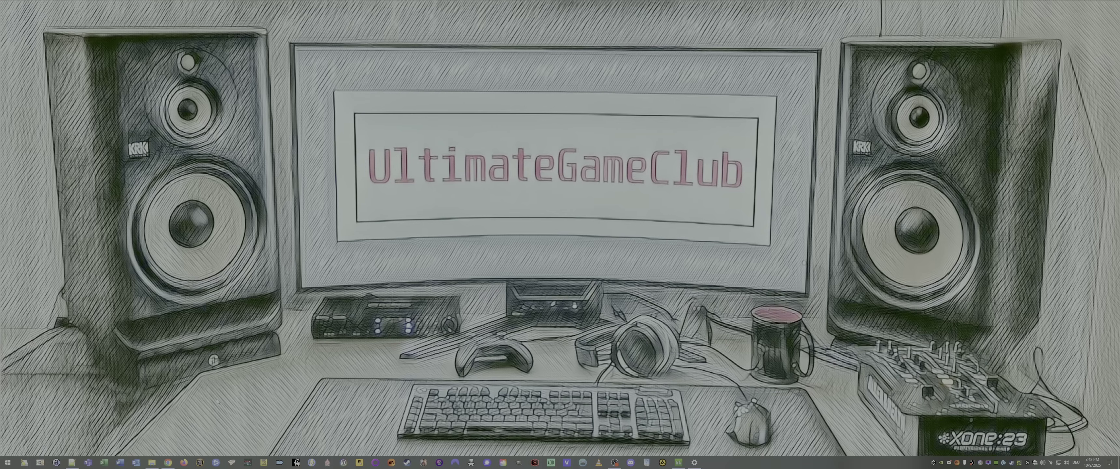
# Bring up Chrome on the bitsum.com Process Lasso tab, then close the browser.
pyautogui.click(167, 462)
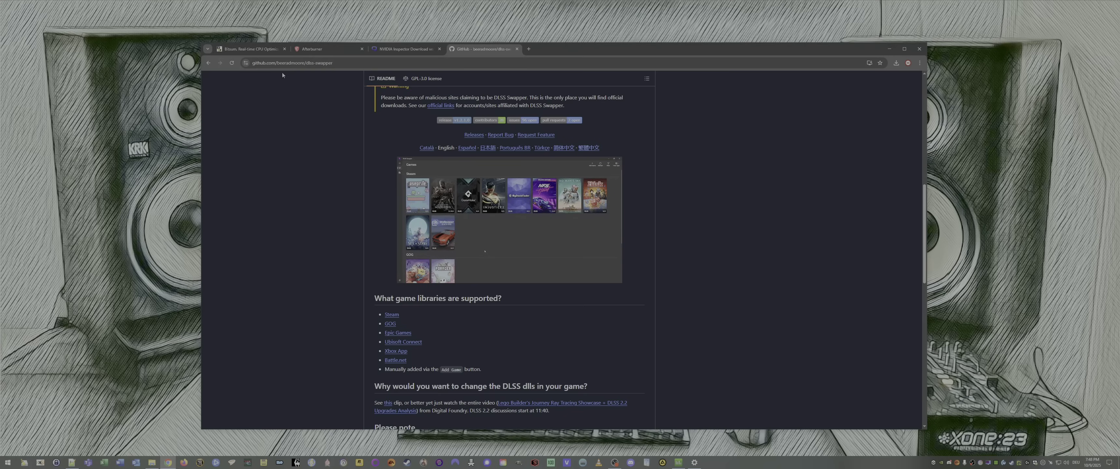
pyautogui.hotkey('ctrl', 'Tab')
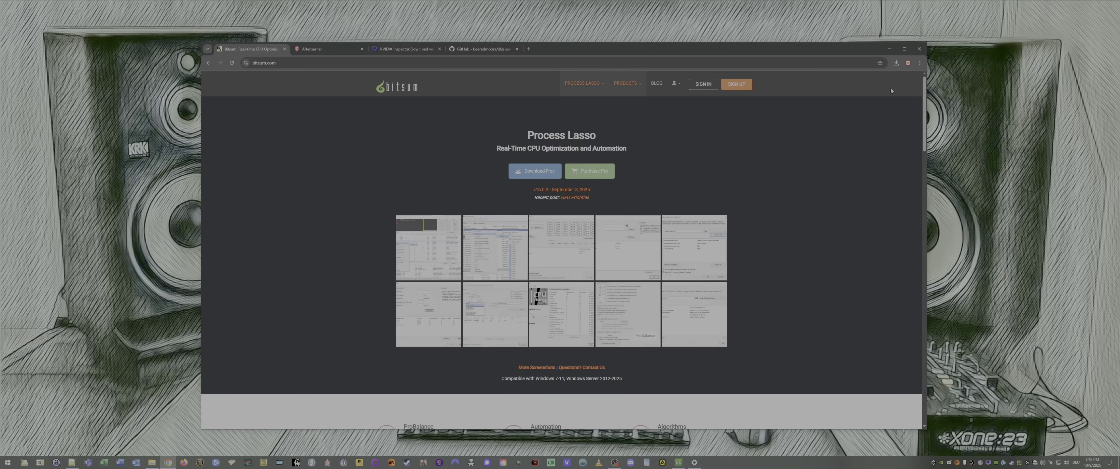
pyautogui.click(919, 49)
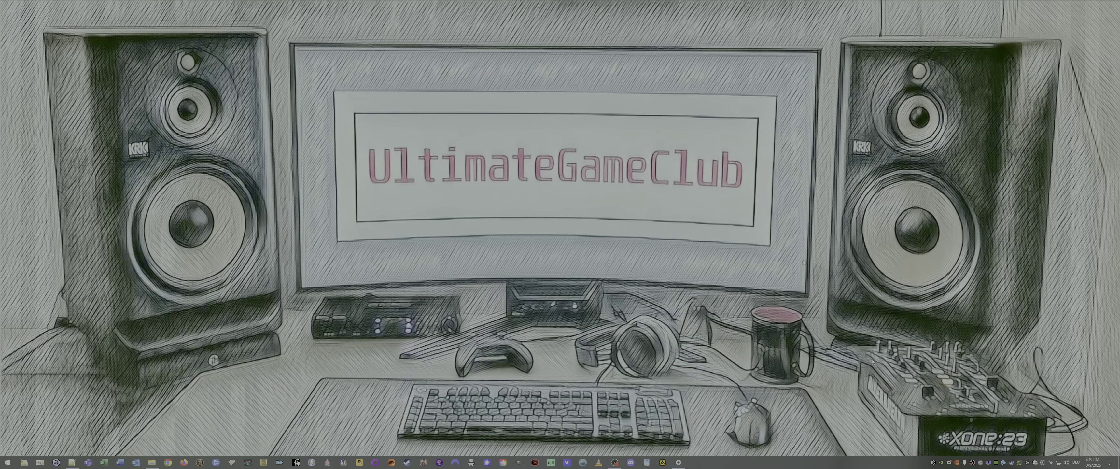
# Open Process Lasso Pro from the tray, reposition its window, and list only active processes.
pyautogui.click(996, 463)
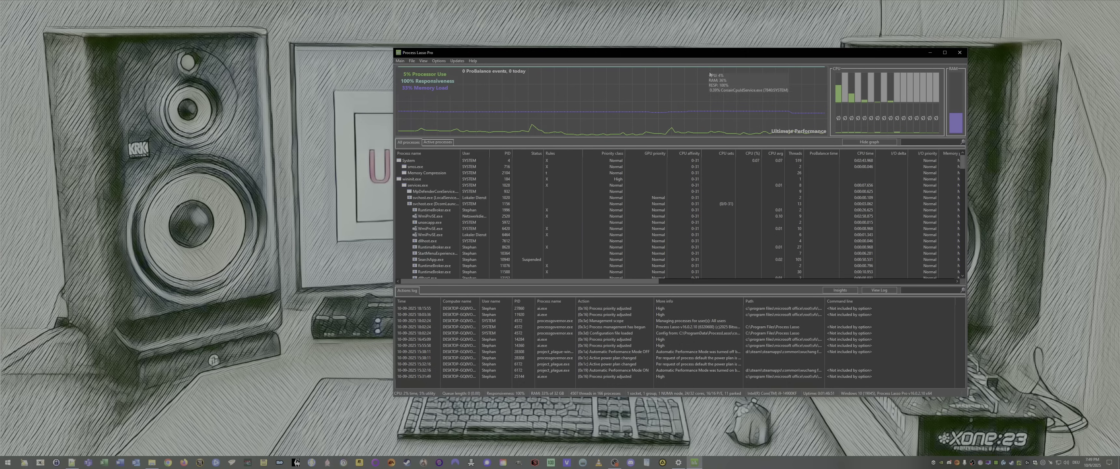
pyautogui.moveTo(703, 57)
pyautogui.mouseDown()
pyautogui.moveTo(607, 64)
pyautogui.moveTo(635, 72)
pyautogui.mouseUp()
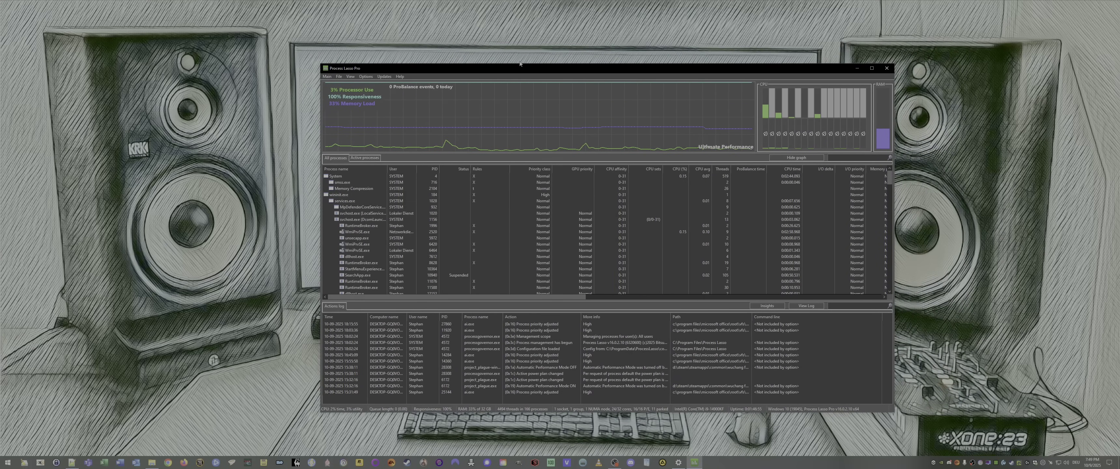
pyautogui.moveTo(479, 69); pyautogui.dragTo(475, 85)
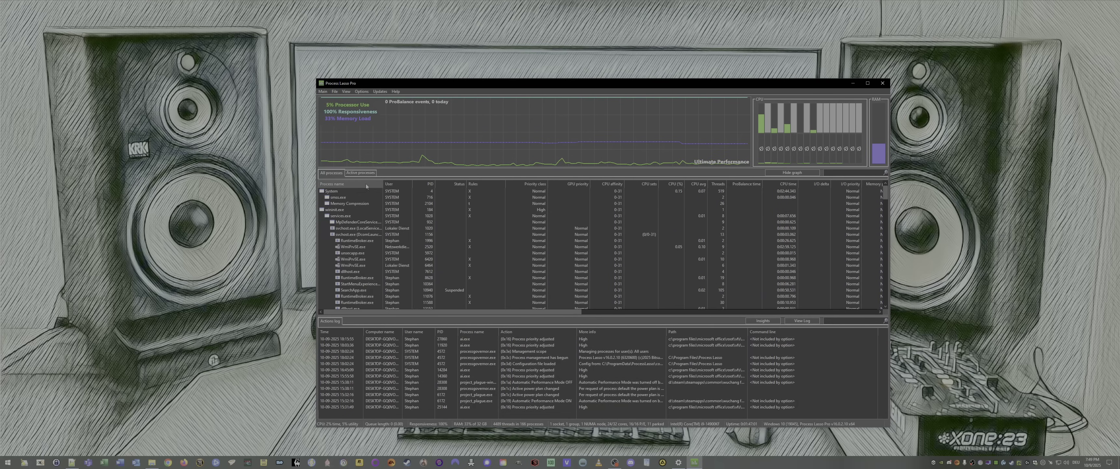
pyautogui.click(361, 172)
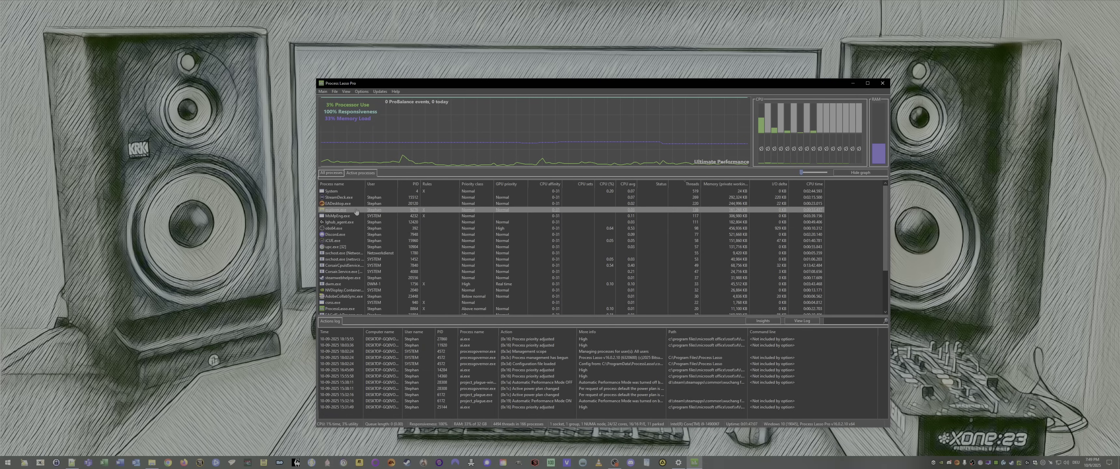
# Browse explorer.exe's CPU Priority > Current options without changing anything, then close Process Lasso.
pyautogui.rightClick(357, 211)
pyautogui.moveTo(394, 212)
pyautogui.moveTo(447, 214)
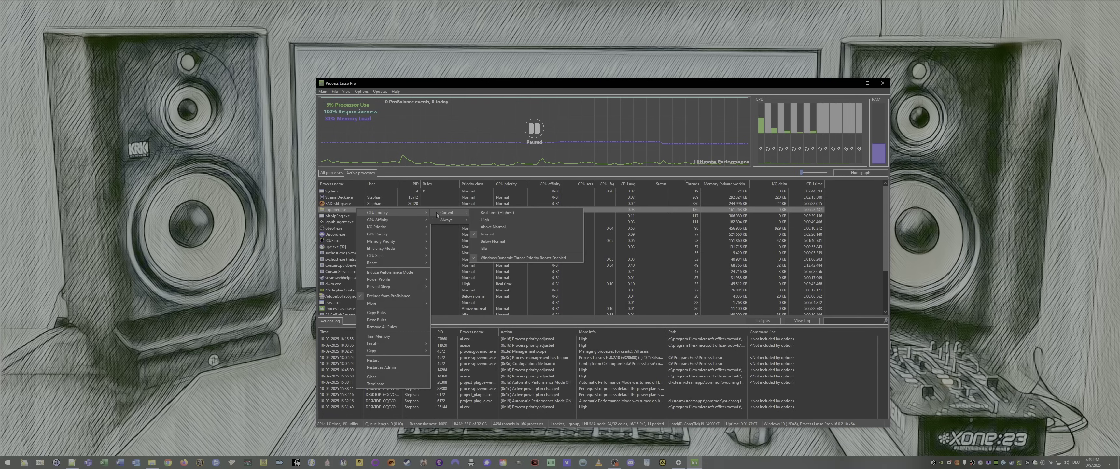
pyautogui.rightClick(342, 210)
pyautogui.moveTo(386, 213)
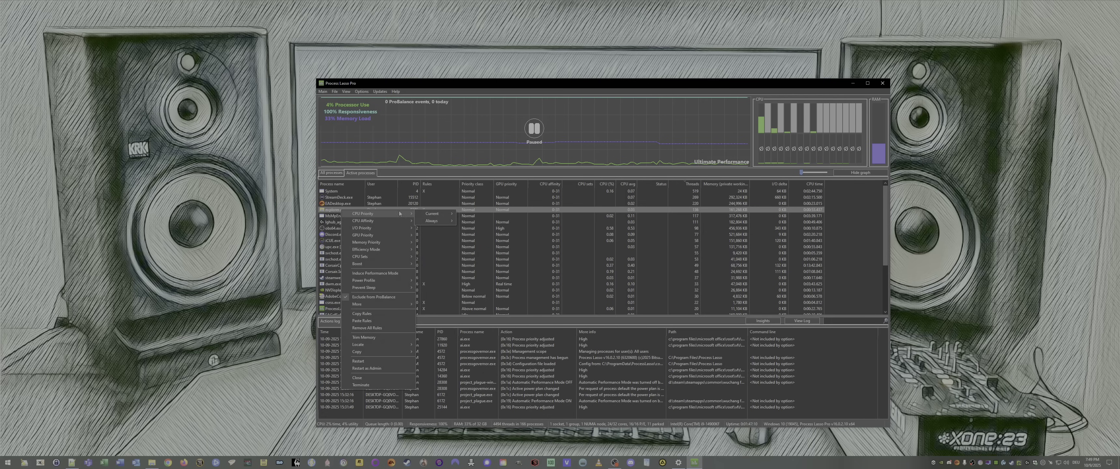
pyautogui.moveTo(450, 215)
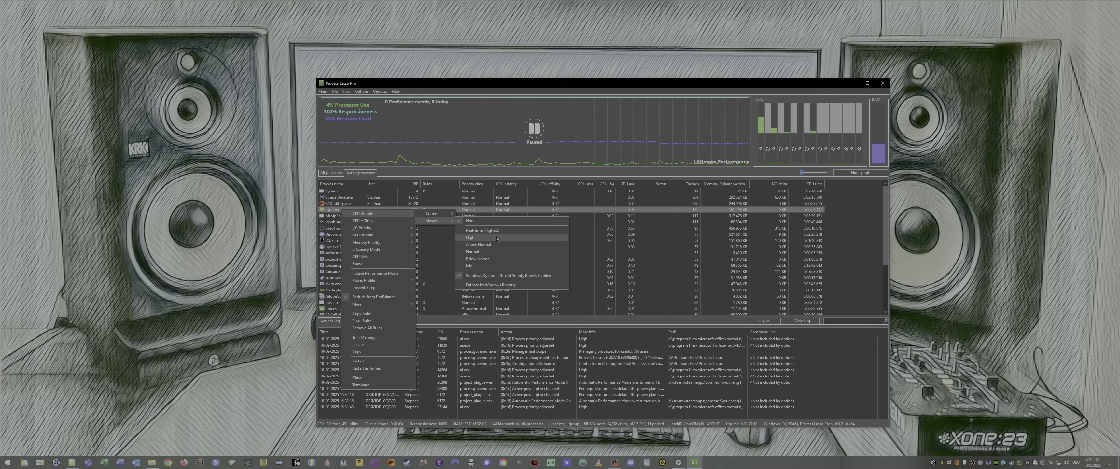
pyautogui.click(885, 261)
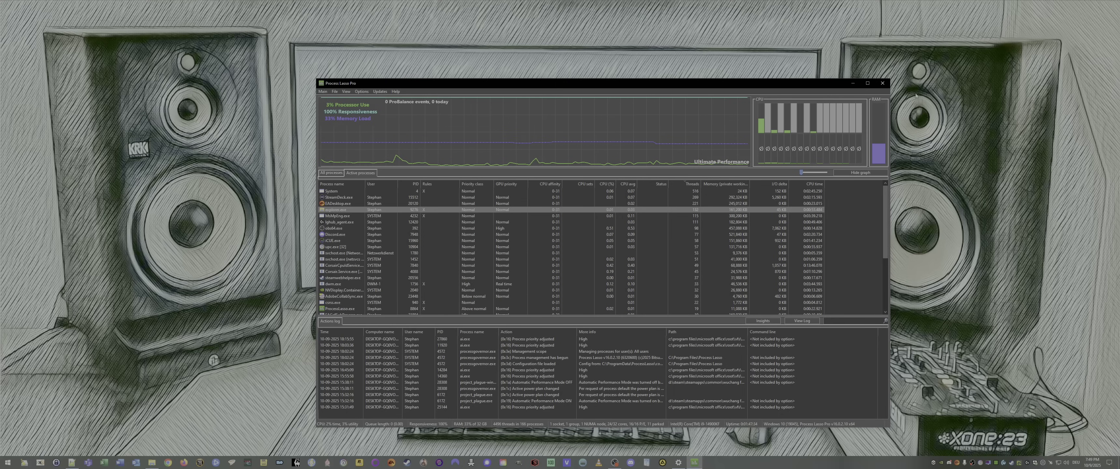
pyautogui.click(882, 83)
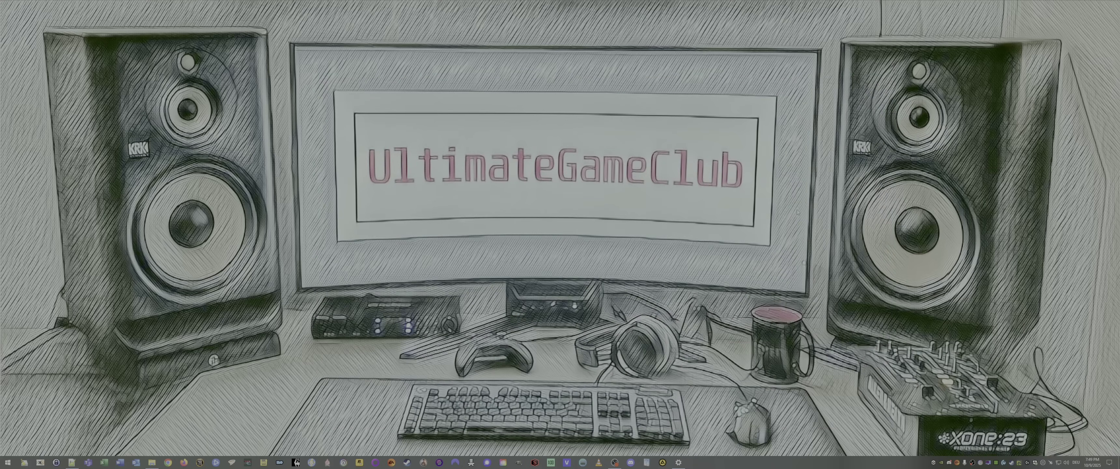